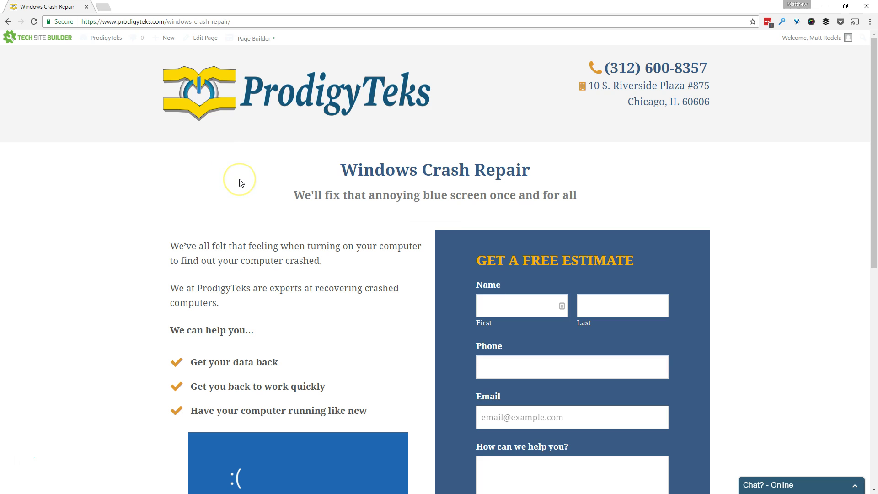
- Review the Windows Crash Repair landing page from its header and estimate form down to the footer
{"action": "scroll", "coordinate": [241, 183], "scroll_direction": "down", "scroll_amount": 3}
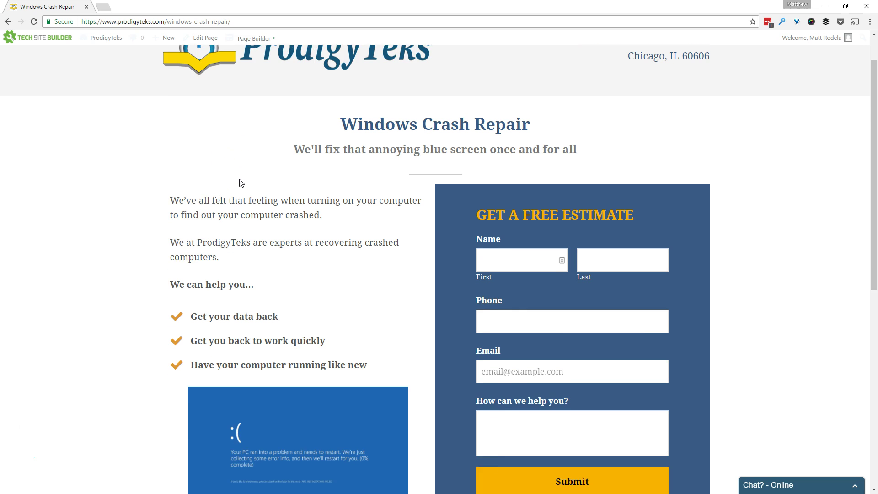
{"action": "scroll", "coordinate": [241, 183], "scroll_direction": "up", "scroll_amount": 2}
{"action": "scroll", "coordinate": [241, 183], "scroll_direction": "down", "scroll_amount": 7}
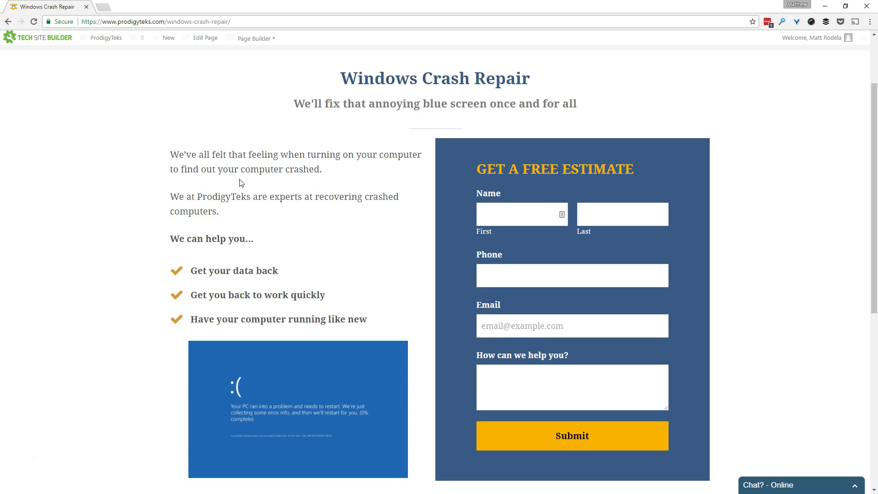
{"action": "scroll", "coordinate": [241, 183], "scroll_direction": "down", "scroll_amount": 2}
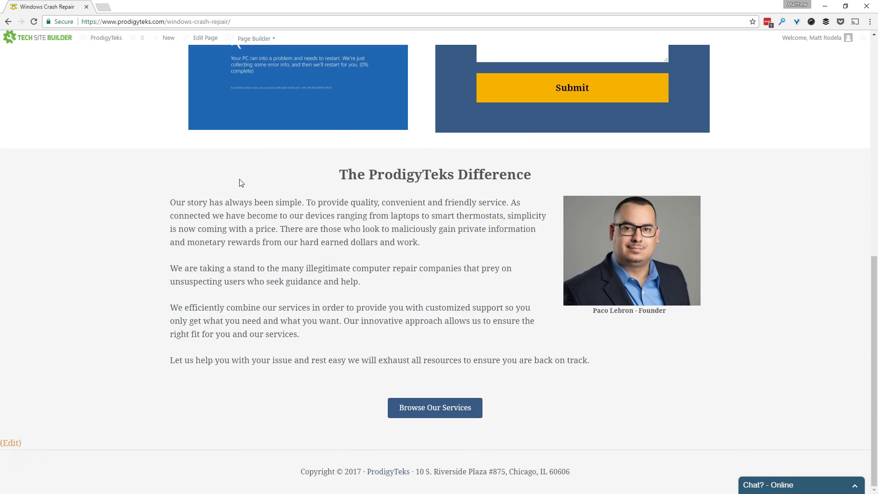
{"action": "scroll", "coordinate": [240, 183], "scroll_direction": "up", "scroll_amount": 9}
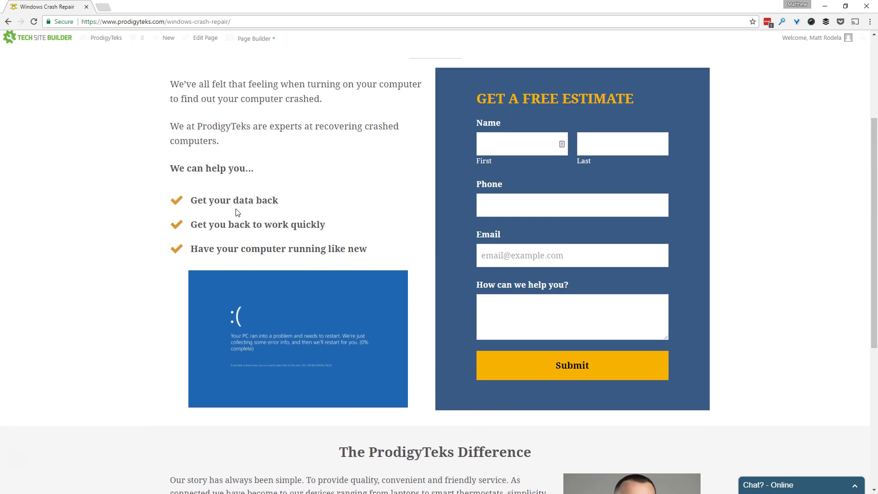
{"action": "scroll", "coordinate": [237, 213], "scroll_direction": "up", "scroll_amount": 1}
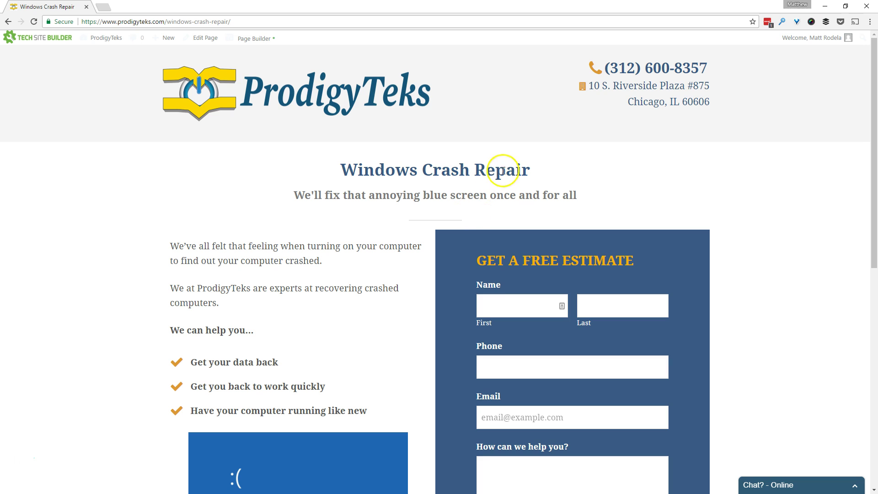
{"action": "scroll", "coordinate": [503, 192], "scroll_direction": "down", "scroll_amount": 1}
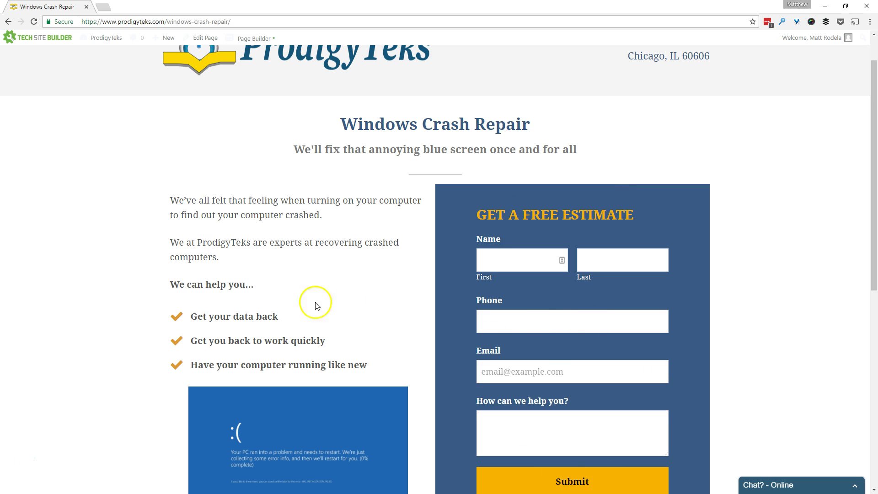
{"action": "scroll", "coordinate": [302, 299], "scroll_direction": "down", "scroll_amount": 2}
{"action": "scroll", "coordinate": [281, 275], "scroll_direction": "down", "scroll_amount": 6}
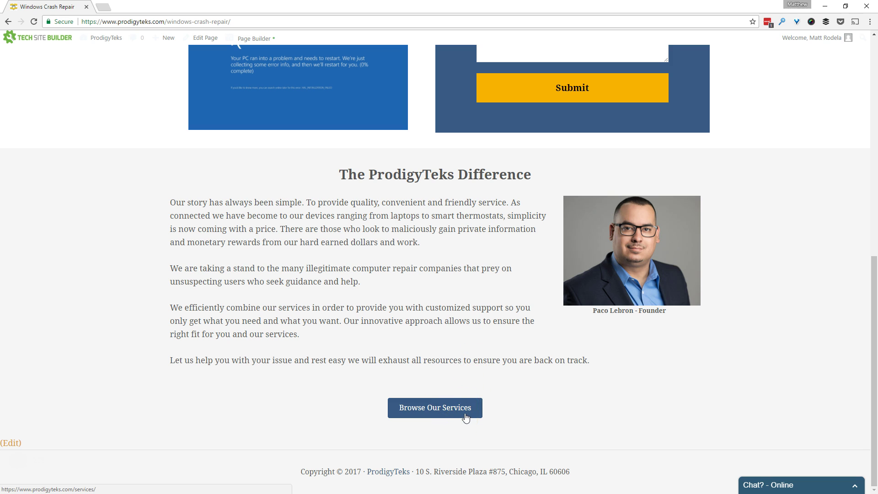
{"action": "scroll", "coordinate": [331, 373], "scroll_direction": "up", "scroll_amount": 10}
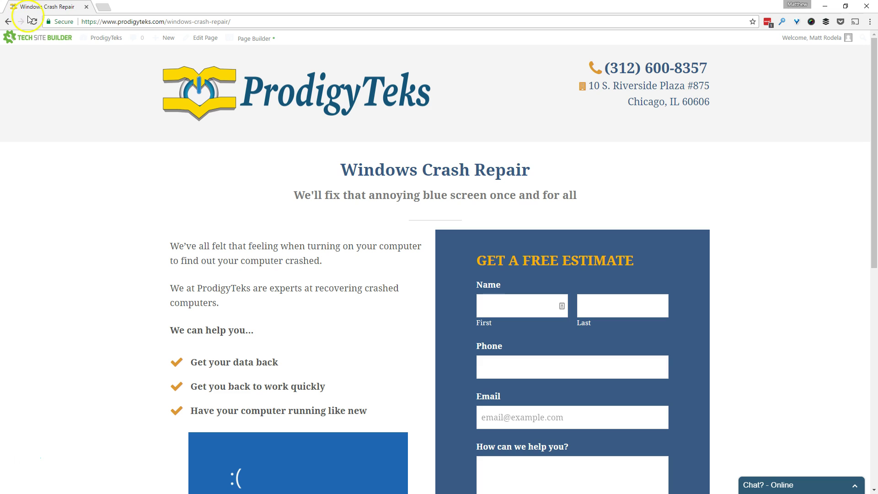
- Open the ProdigyTeks home page in a new browser tab and switch to it
{"action": "mouse_move", "coordinate": [101, 38]}
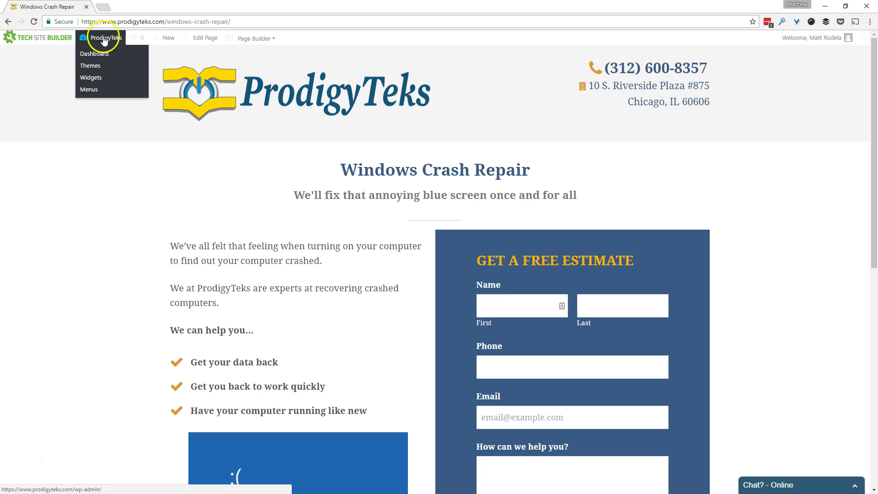
{"action": "right_click", "coordinate": [242, 84]}
{"action": "left_click", "coordinate": [265, 88]}
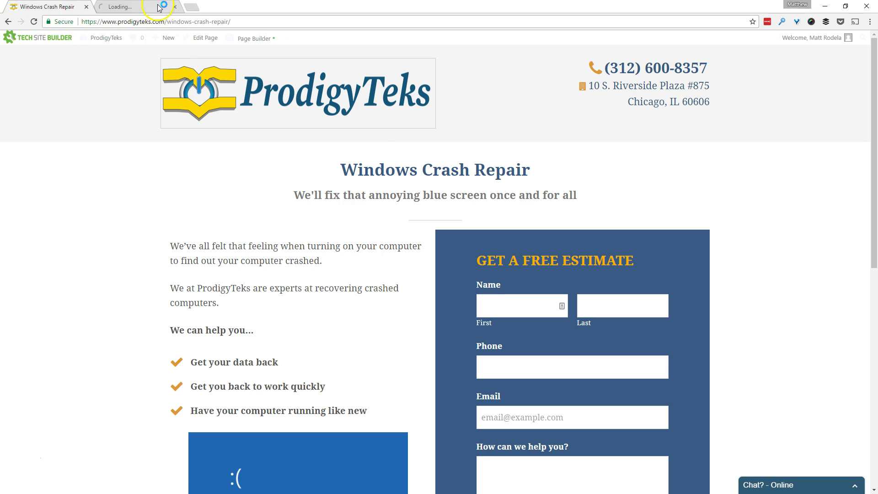
{"action": "left_click", "coordinate": [160, 7]}
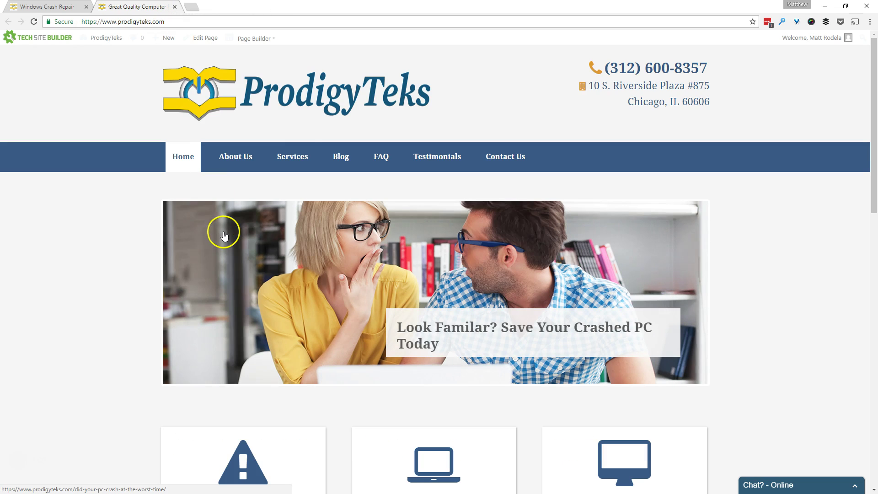
- Open the Computer / Laptop Crash Repair page from the site's Services listing
{"action": "left_click", "coordinate": [278, 157]}
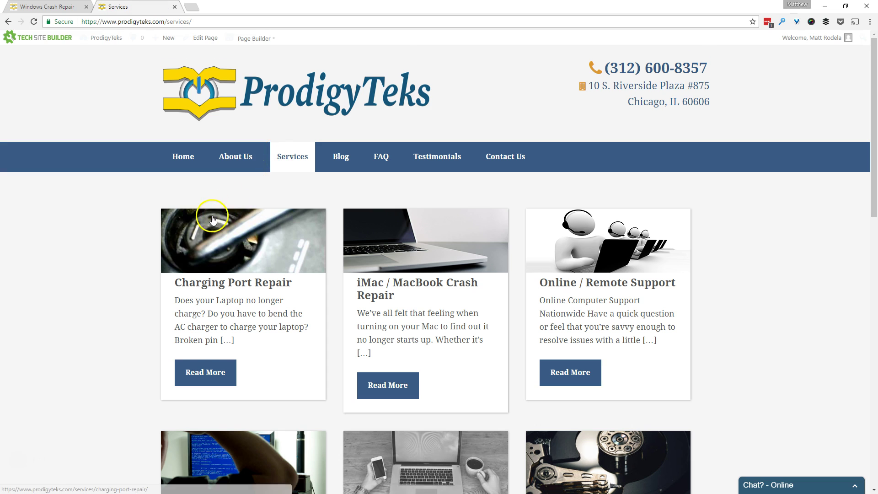
{"action": "scroll", "coordinate": [213, 219], "scroll_direction": "down", "scroll_amount": 5}
{"action": "left_click", "coordinate": [217, 380]}
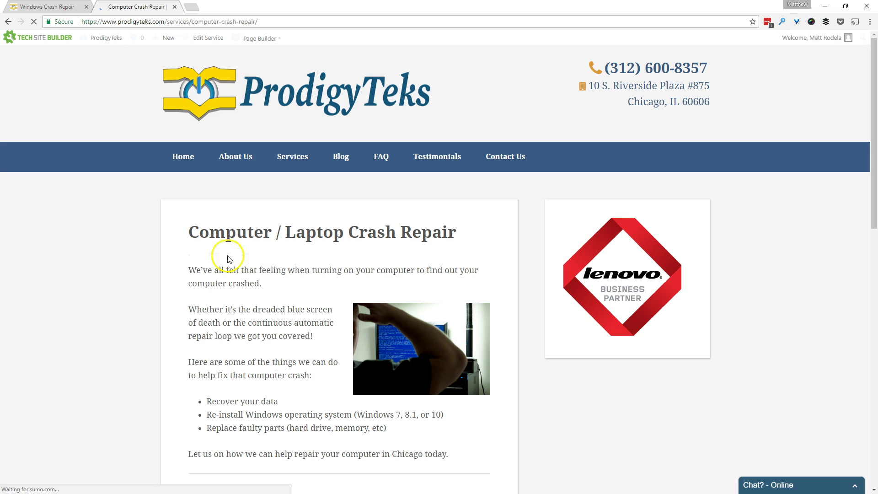
- Examine the Computer / Laptop Crash Repair page's navigation, text, sidebar, contact form and footer
{"action": "scroll", "coordinate": [404, 239], "scroll_direction": "down", "scroll_amount": 4}
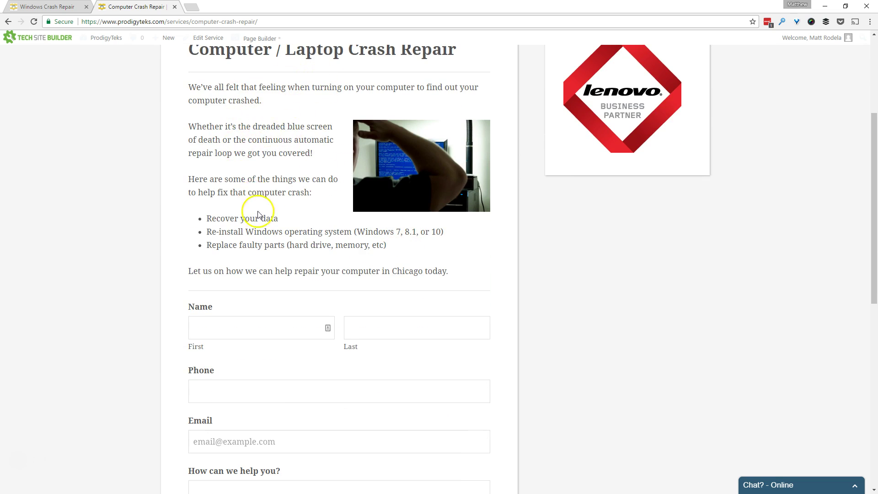
{"action": "scroll", "coordinate": [256, 216], "scroll_direction": "down", "scroll_amount": 2}
{"action": "scroll", "coordinate": [259, 216], "scroll_direction": "down", "scroll_amount": 3}
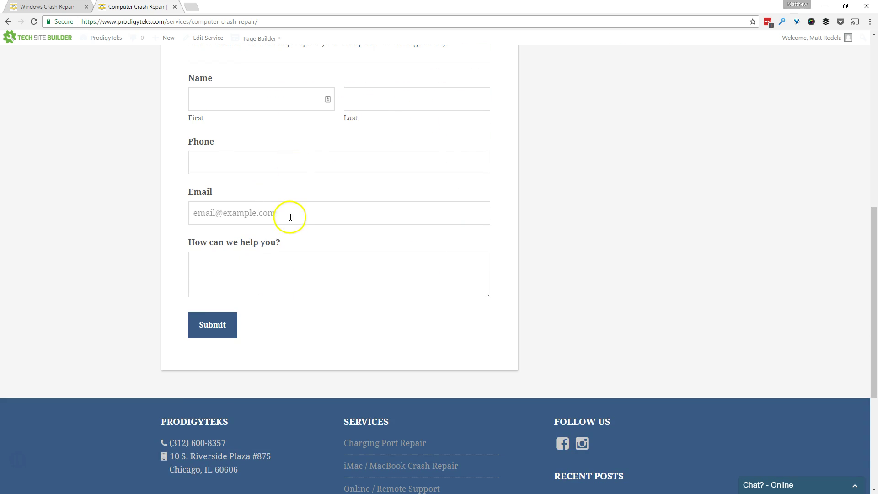
{"action": "scroll", "coordinate": [290, 215], "scroll_direction": "up", "scroll_amount": 9}
{"action": "scroll", "coordinate": [297, 237], "scroll_direction": "down", "scroll_amount": 6}
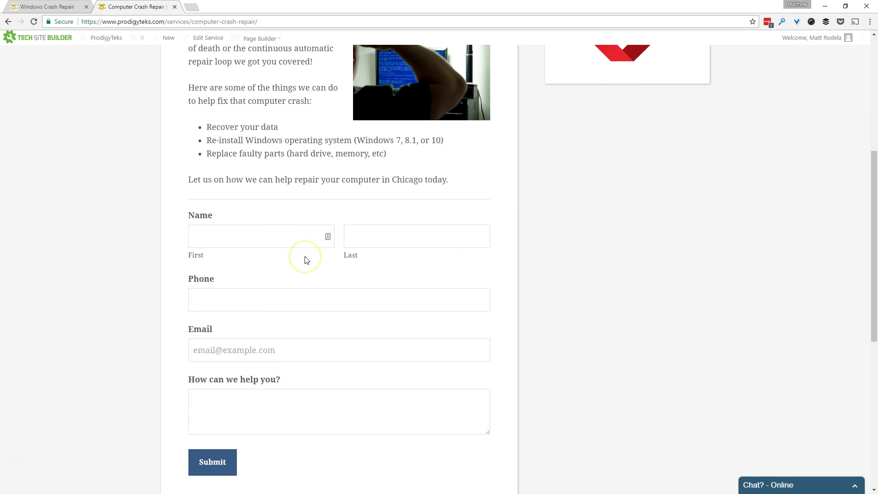
{"action": "scroll", "coordinate": [305, 260], "scroll_direction": "up", "scroll_amount": 4}
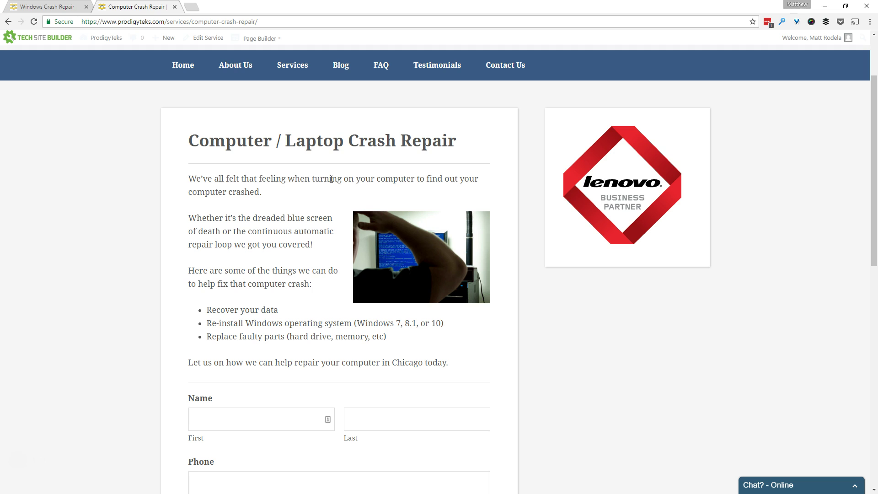
{"action": "scroll", "coordinate": [331, 180], "scroll_direction": "up", "scroll_amount": 2}
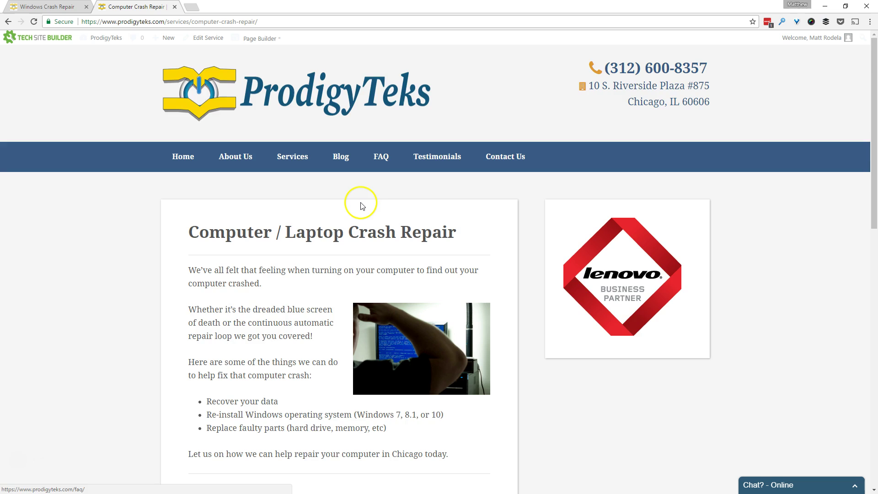
{"action": "scroll", "coordinate": [361, 203], "scroll_direction": "down", "scroll_amount": 2}
{"action": "scroll", "coordinate": [267, 146], "scroll_direction": "up", "scroll_amount": 2}
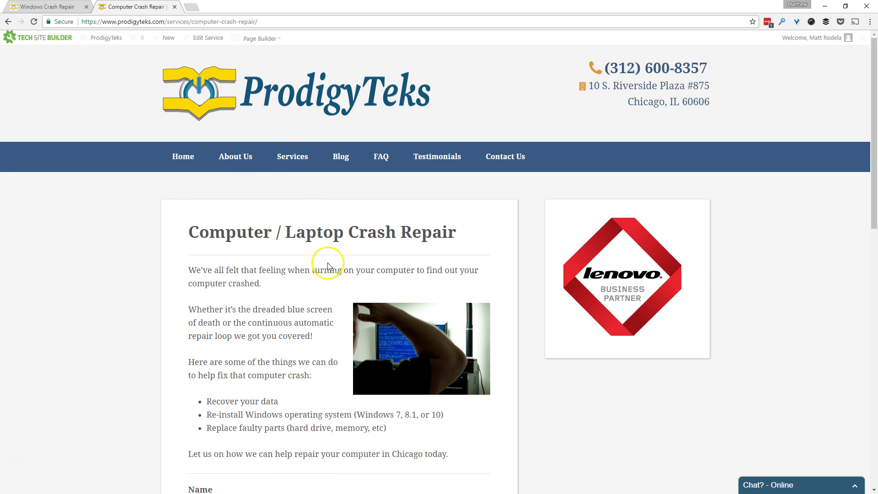
{"action": "scroll", "coordinate": [328, 265], "scroll_direction": "down", "scroll_amount": 2}
{"action": "scroll", "coordinate": [298, 261], "scroll_direction": "down", "scroll_amount": 2}
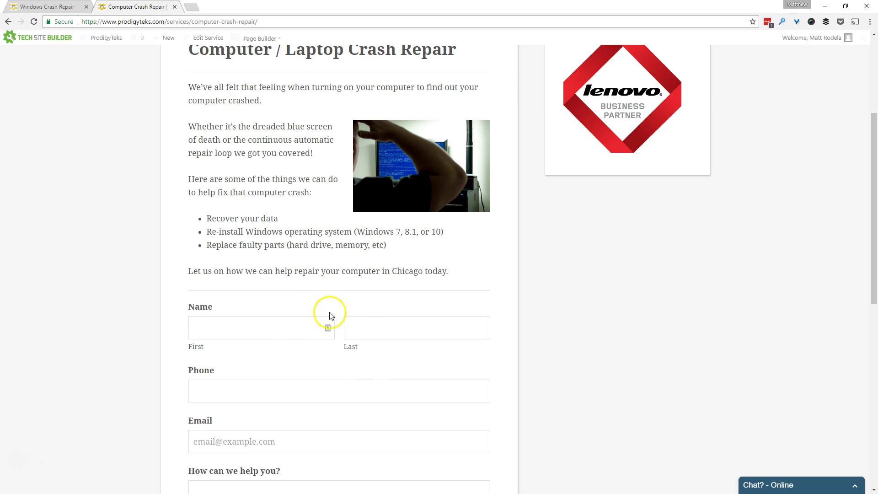
{"action": "scroll", "coordinate": [316, 317], "scroll_direction": "down", "scroll_amount": 4}
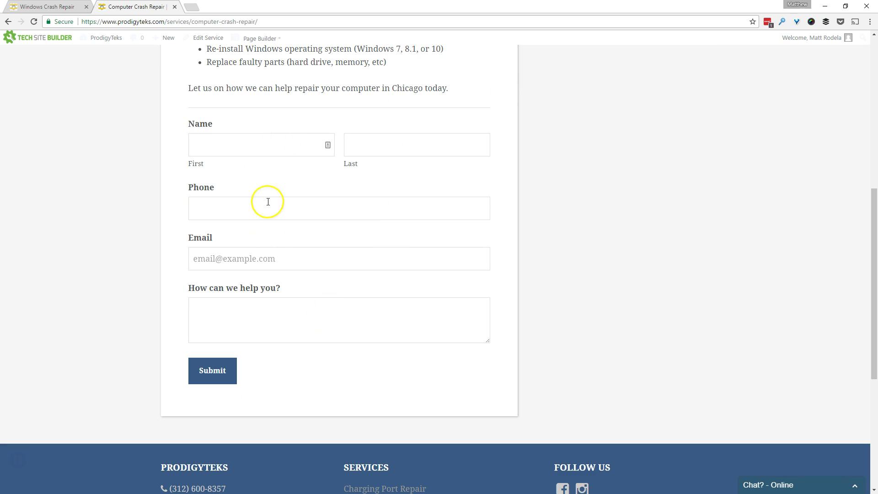
{"action": "scroll", "coordinate": [360, 292], "scroll_direction": "up", "scroll_amount": 4}
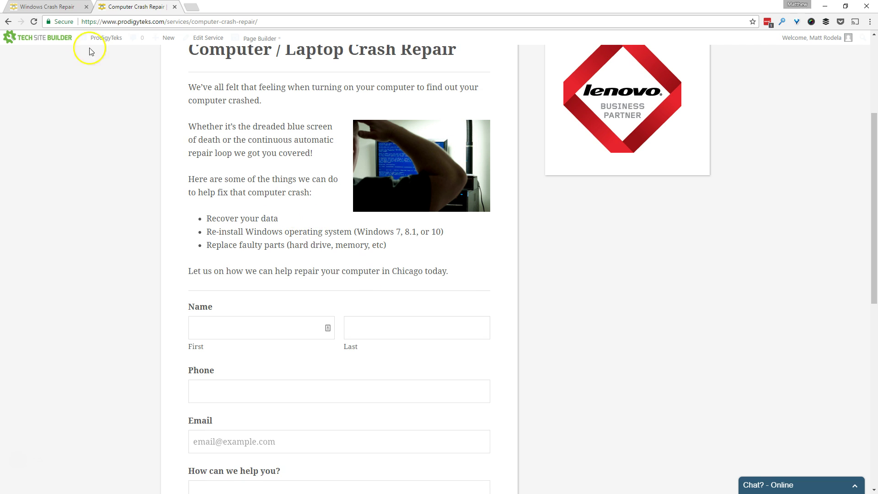
- Return to the Windows Crash Repair landing page and compare its layout and estimate form with the regular service page
{"action": "left_click", "coordinate": [47, 7]}
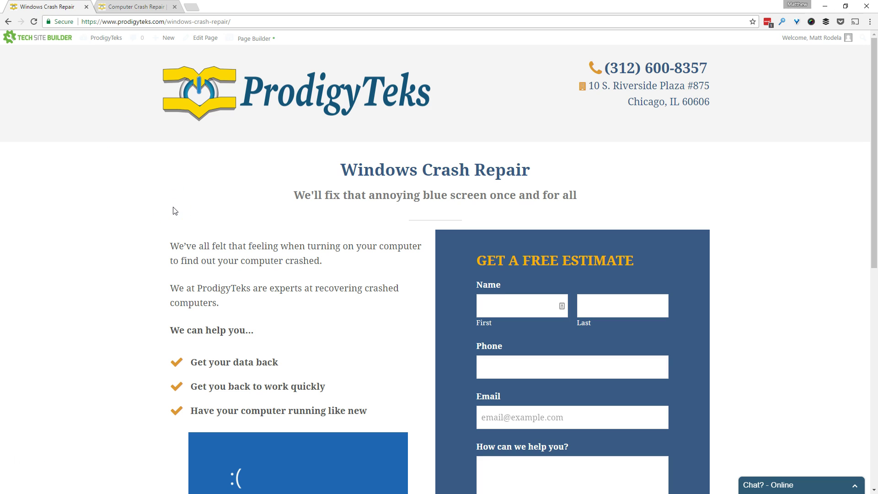
{"action": "scroll", "coordinate": [572, 261], "scroll_direction": "down", "scroll_amount": 2}
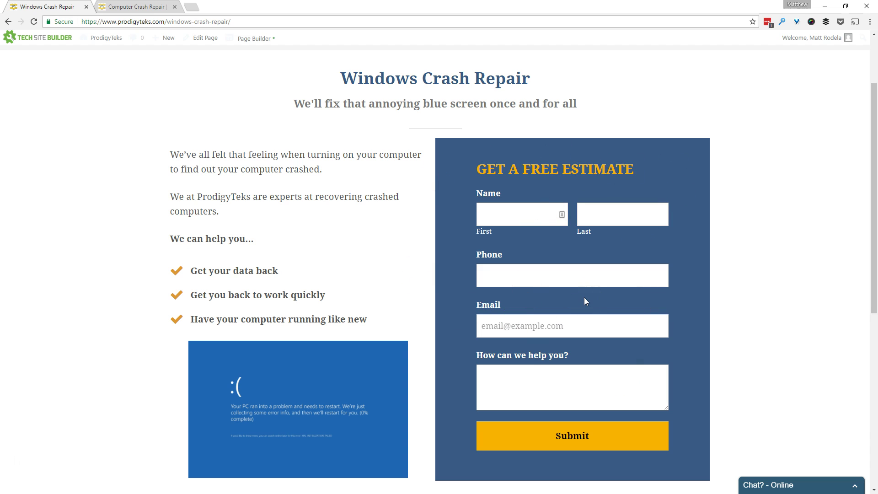
{"action": "scroll", "coordinate": [583, 297], "scroll_direction": "up", "scroll_amount": 2}
{"action": "left_click", "coordinate": [485, 310]}
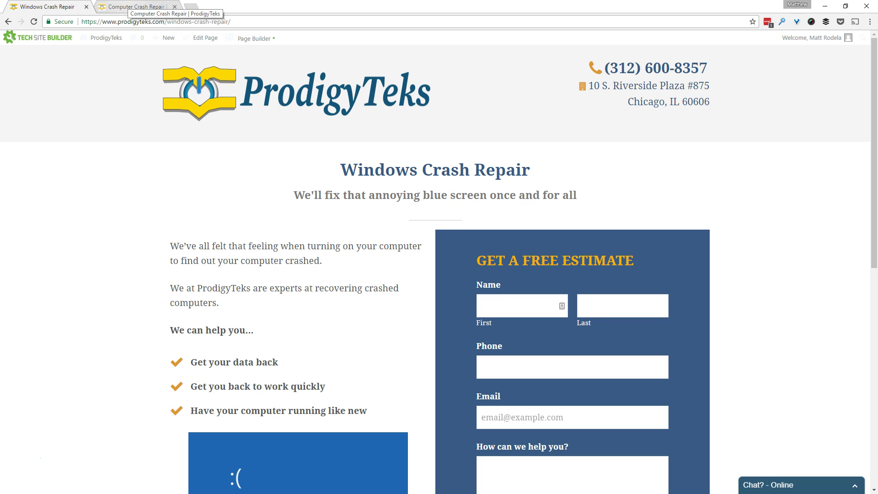
- Create a new page on the site with the title "Windows Crash Repair Demo"
{"action": "mouse_move", "coordinate": [160, 37]}
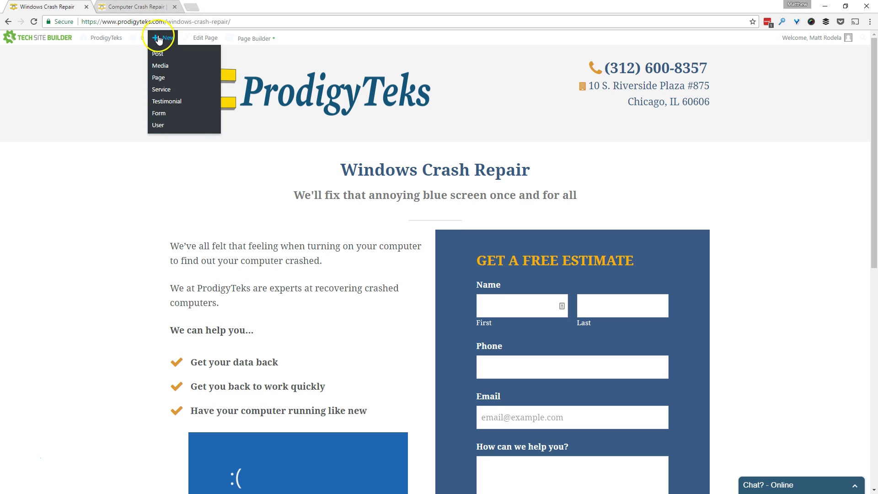
{"action": "left_click", "coordinate": [160, 82]}
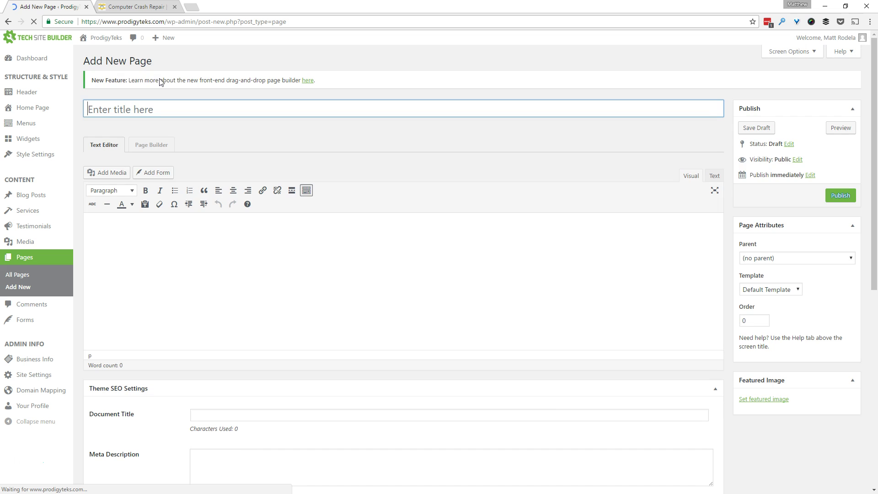
{"action": "left_click", "coordinate": [96, 117]}
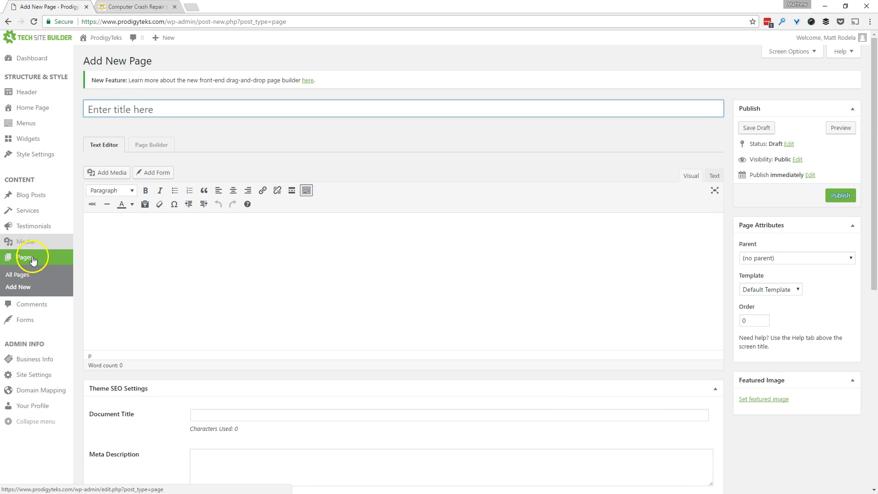
{"action": "left_click", "coordinate": [150, 113]}
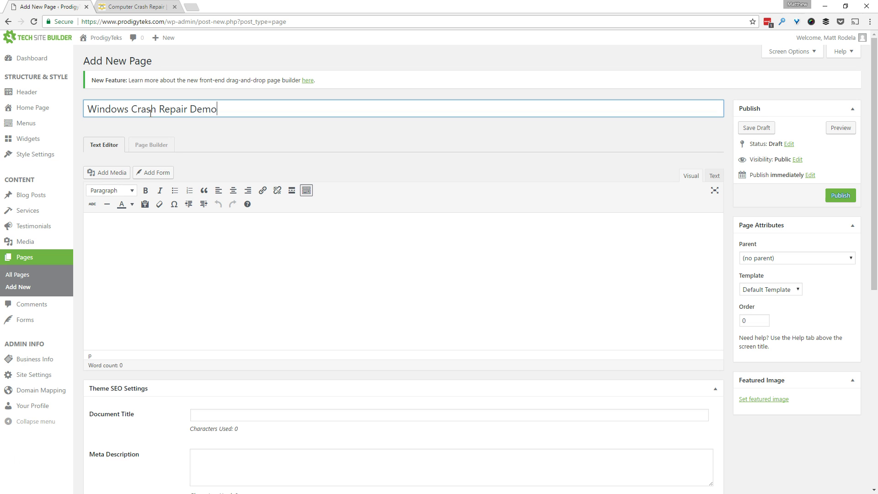
{"action": "left_click", "coordinate": [217, 136]}
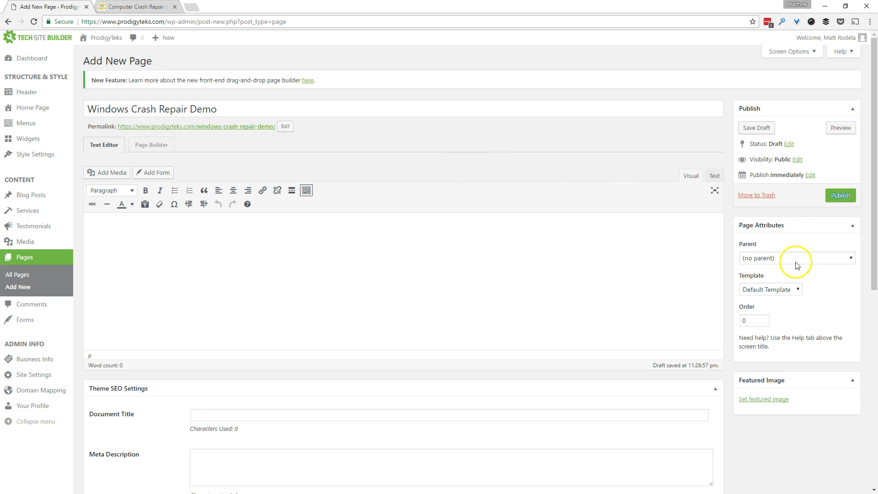
- Set the new page's template to Full Width and its layout setting to the full-width option without sidebars
{"action": "left_click", "coordinate": [755, 290]}
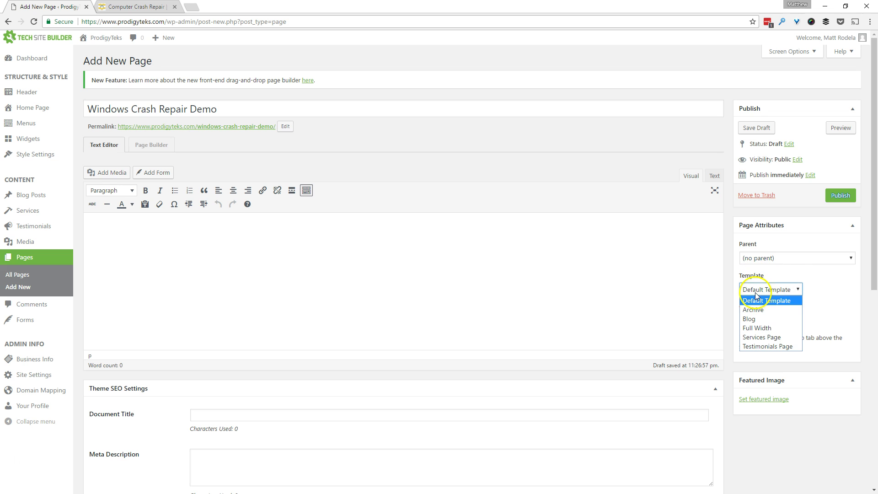
{"action": "left_click", "coordinate": [751, 328]}
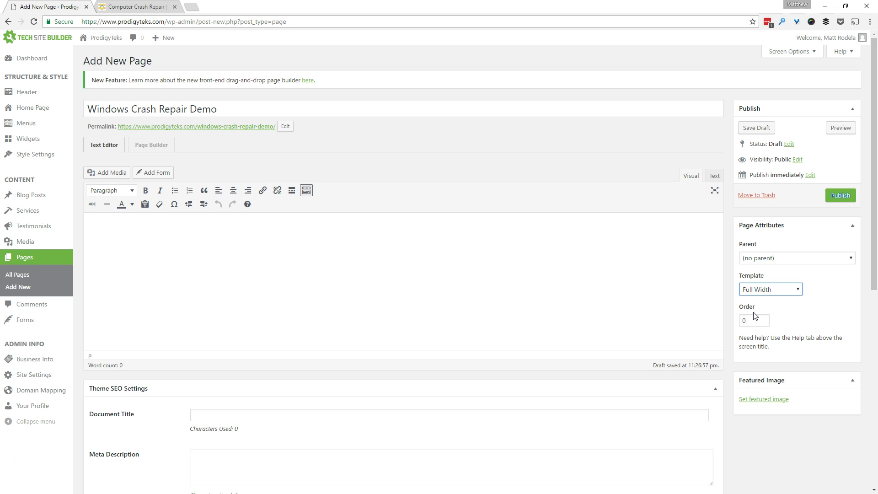
{"action": "scroll", "coordinate": [251, 320], "scroll_direction": "down", "scroll_amount": 5}
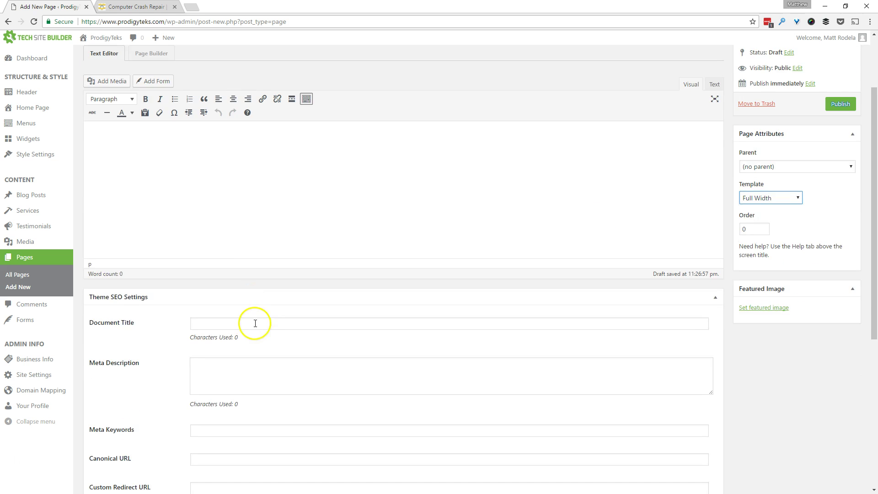
{"action": "scroll", "coordinate": [264, 323], "scroll_direction": "down", "scroll_amount": 2}
{"action": "scroll", "coordinate": [243, 345], "scroll_direction": "down", "scroll_amount": 1}
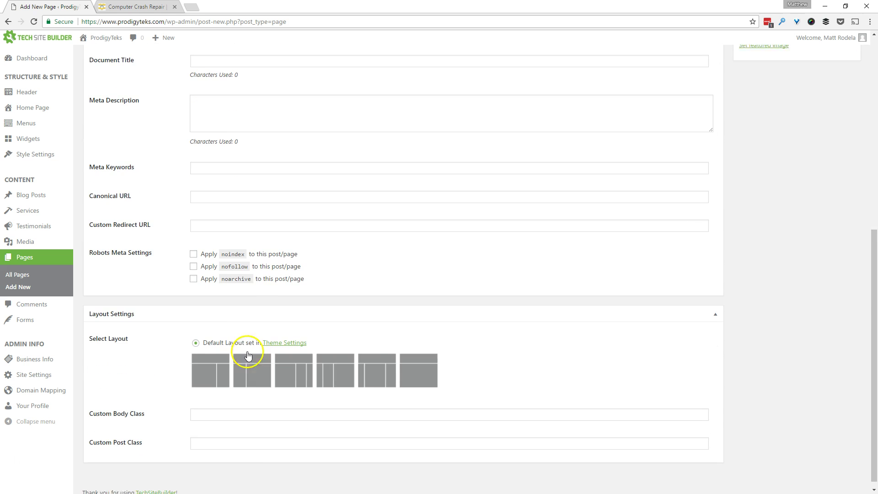
{"action": "left_click", "coordinate": [411, 359]}
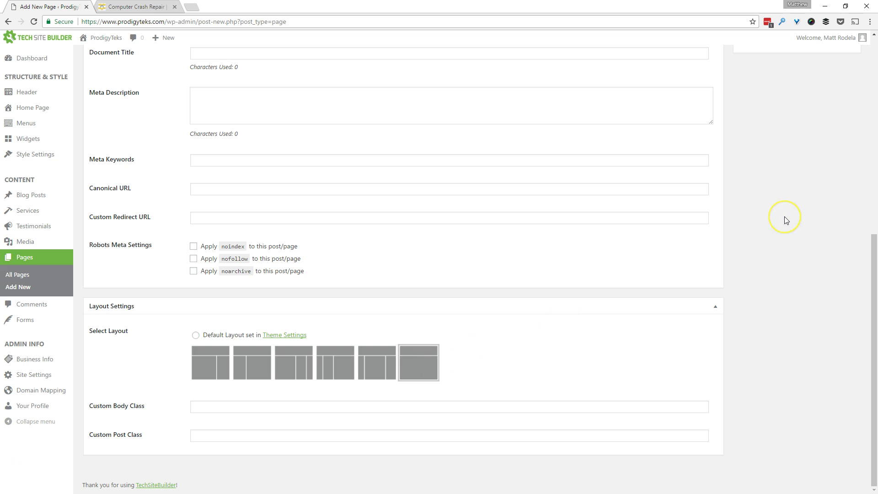
- Save the new page as a draft and open it in the Page Builder without applying a layout template
{"action": "scroll", "coordinate": [785, 217], "scroll_direction": "up", "scroll_amount": 5}
{"action": "scroll", "coordinate": [785, 220], "scroll_direction": "up", "scroll_amount": 3}
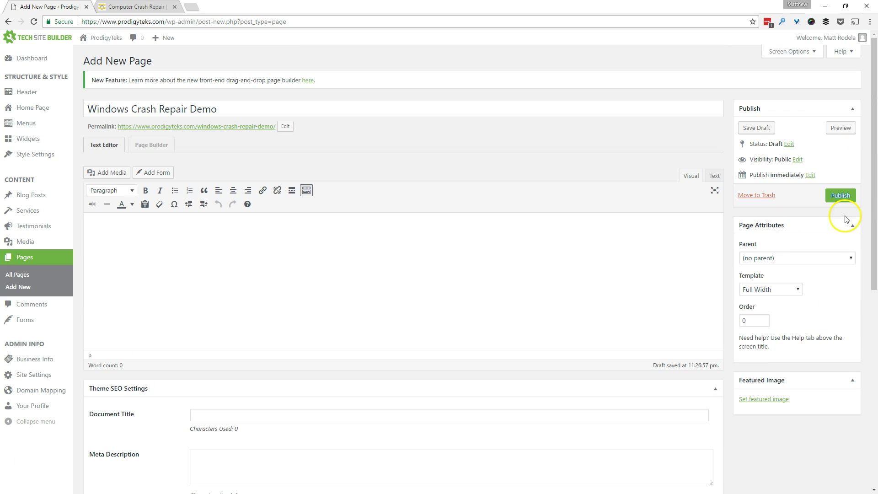
{"action": "left_click", "coordinate": [752, 131]}
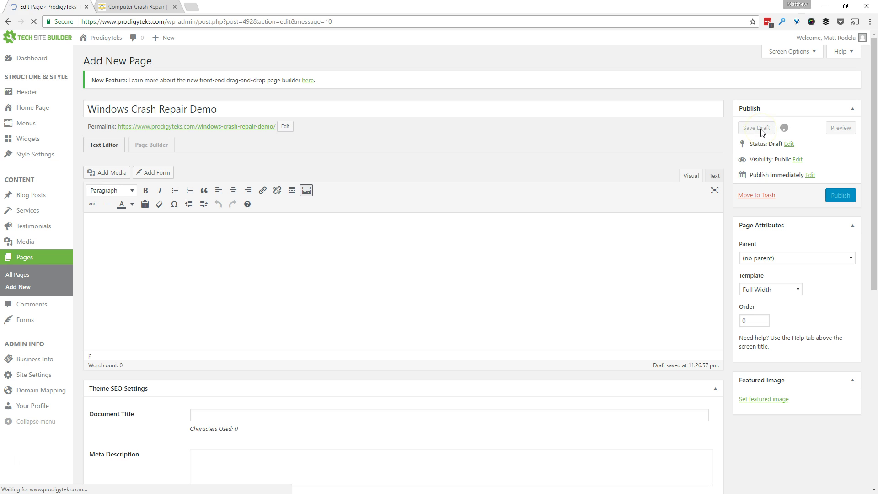
{"action": "left_click", "coordinate": [143, 171]}
{"action": "left_click", "coordinate": [151, 172]}
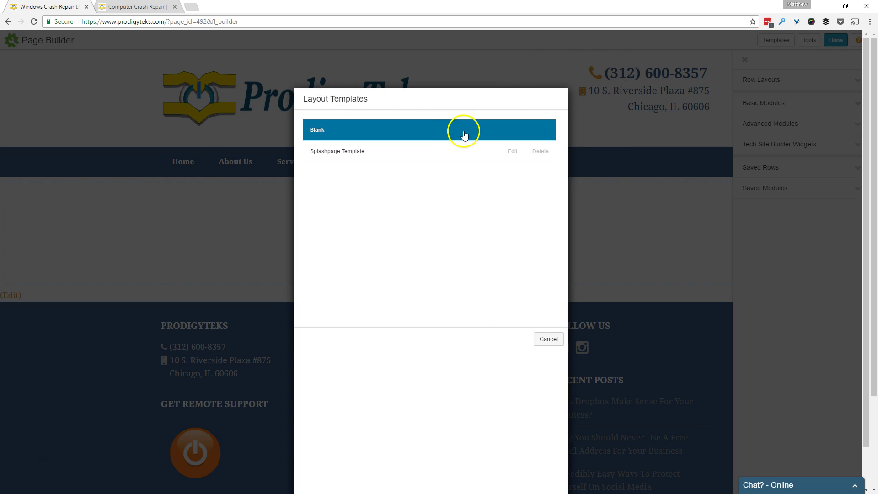
{"action": "left_click", "coordinate": [544, 341]}
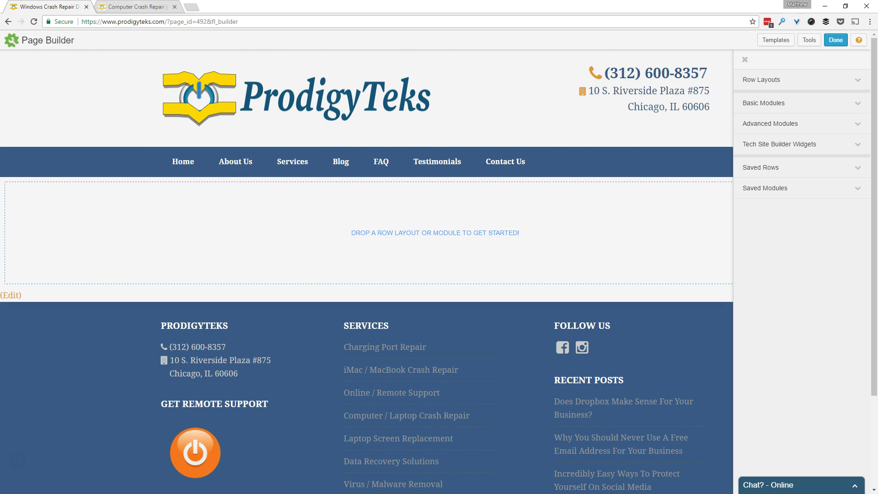
- Open the existing landing page at prodigyteks.com/windows-crash-repair/ in the other browser tab for reference
{"action": "left_click", "coordinate": [149, 7]}
{"action": "left_click_drag", "start_coordinate": [167, 21], "coordinate": [404, 27]}
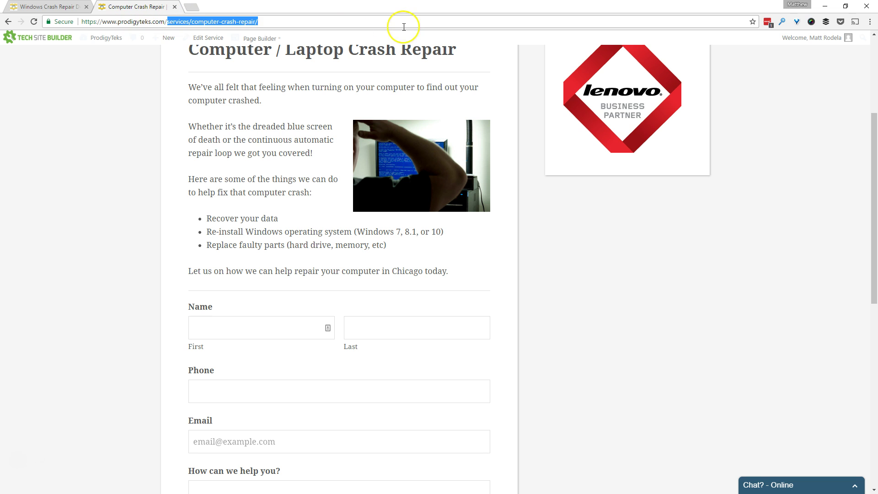
{"action": "type", "text": "window"}
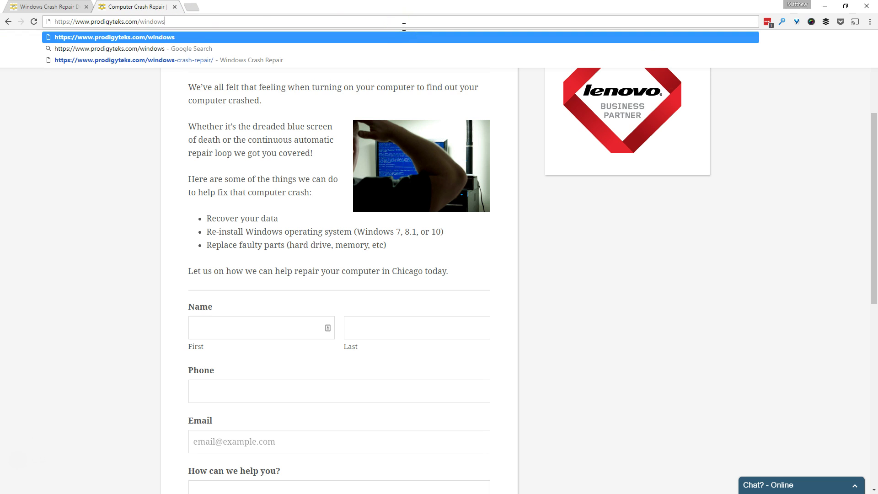
{"action": "type", "text": "s"}
{"action": "key", "text": "Down"}
{"action": "key", "text": "Down"}
{"action": "key", "text": "Return"}
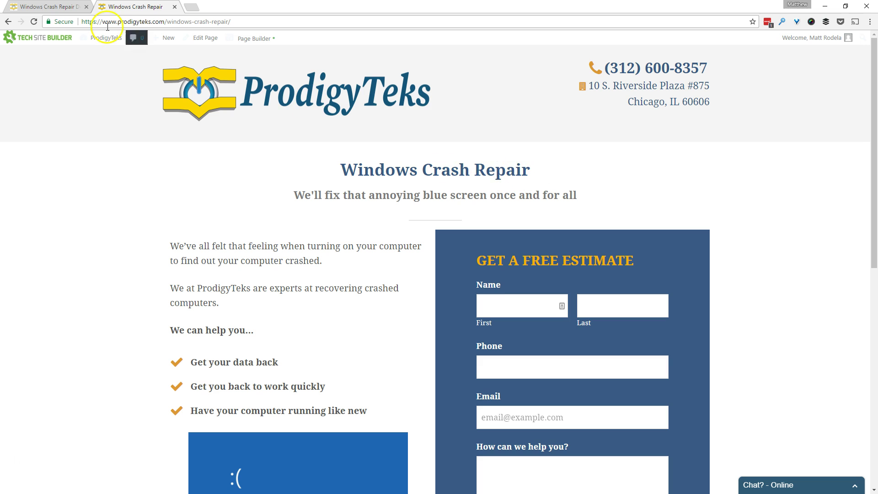
- Return to the demo page in the builder and add a one-column row to the empty layout
{"action": "left_click", "coordinate": [35, 6]}
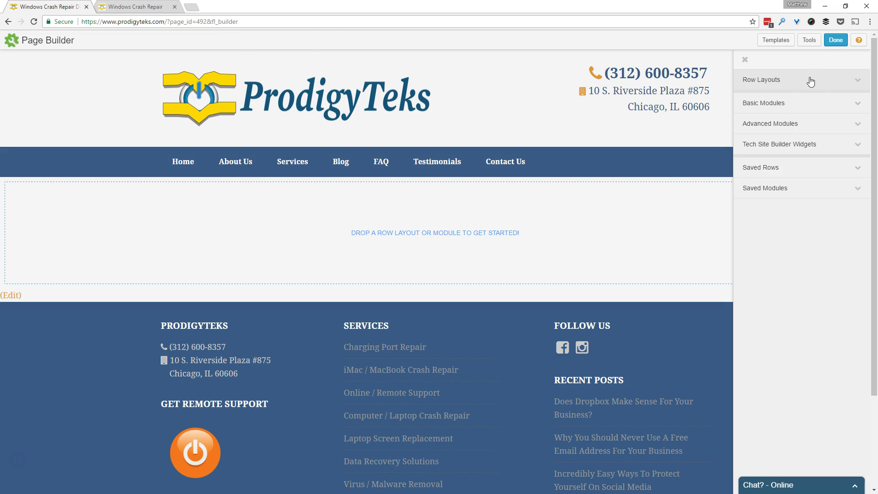
{"action": "left_click", "coordinate": [778, 39]}
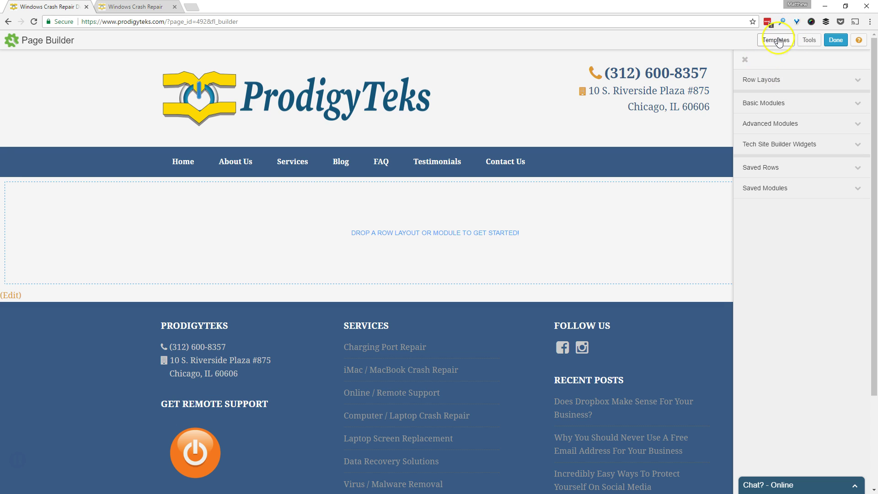
{"action": "left_click", "coordinate": [773, 75]}
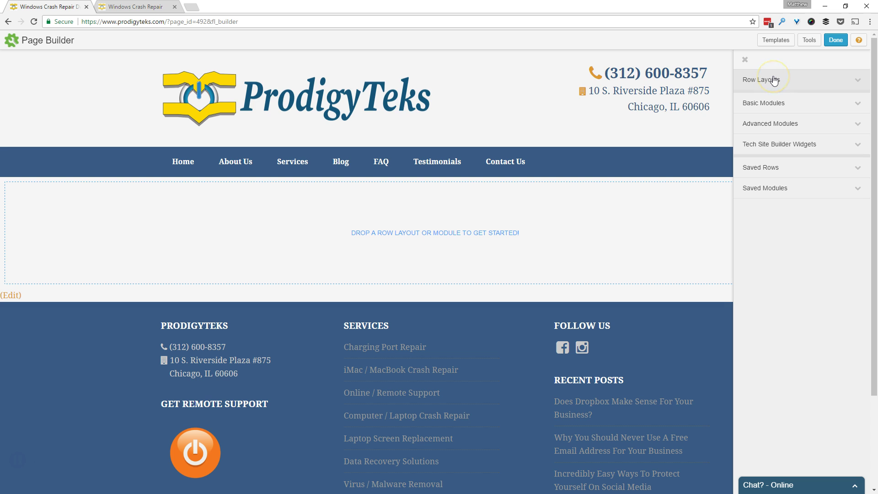
{"action": "left_click", "coordinate": [772, 79]}
{"action": "left_click", "coordinate": [772, 96]}
{"action": "left_click_drag", "start_coordinate": [774, 97], "coordinate": [477, 215]}
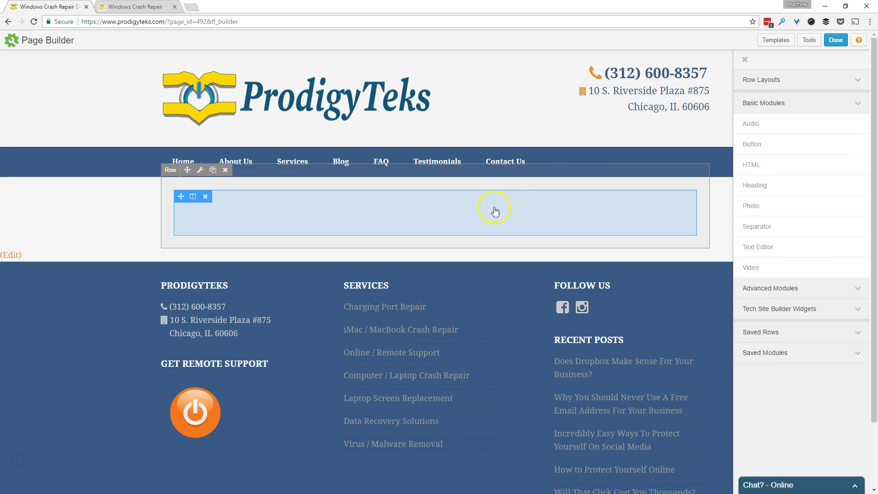
- Place a Heading module in the new row with the text "Windows Crash Repair"
{"action": "left_click", "coordinate": [752, 184]}
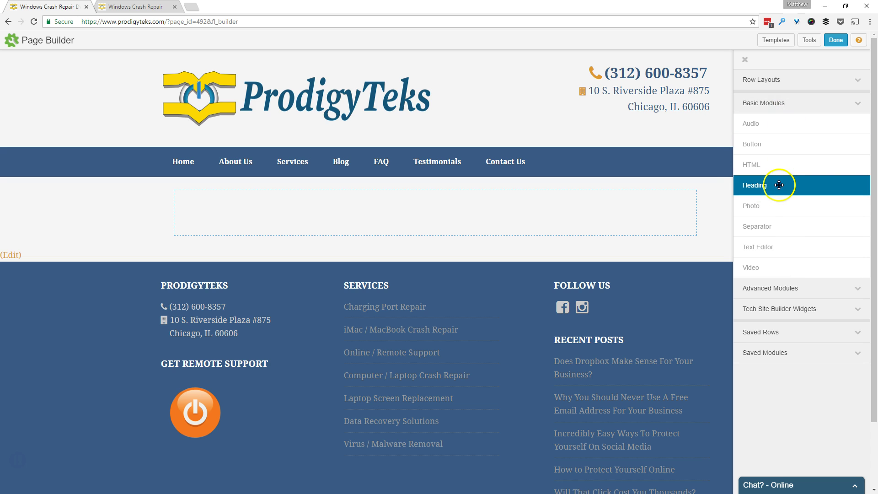
{"action": "left_click_drag", "start_coordinate": [778, 184], "coordinate": [451, 229]}
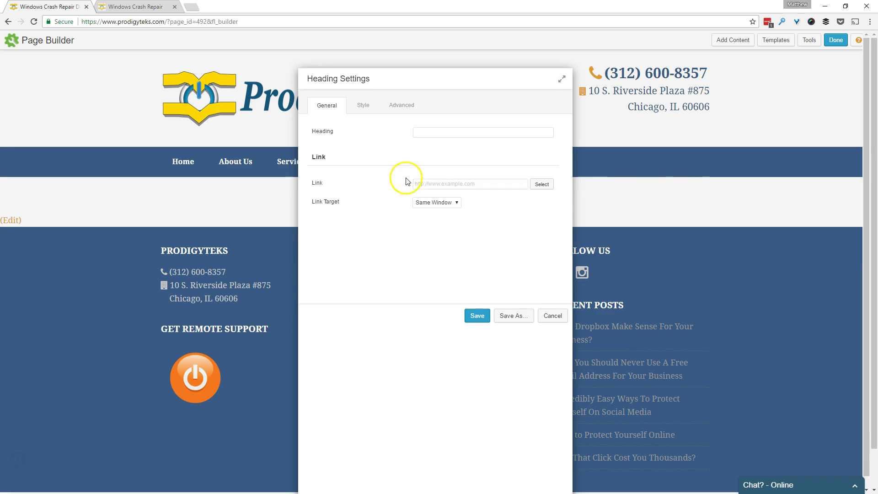
{"action": "left_click", "coordinate": [432, 135]}
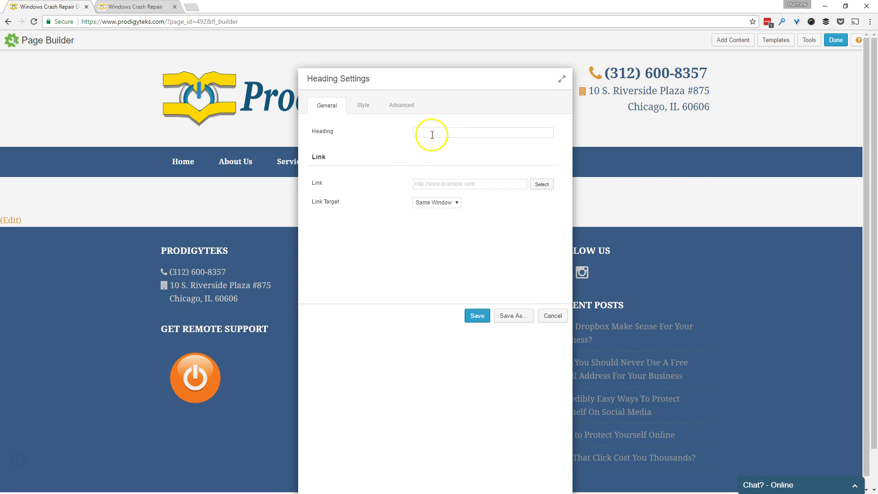
{"action": "type", "text": "Windows Crash Repair"}
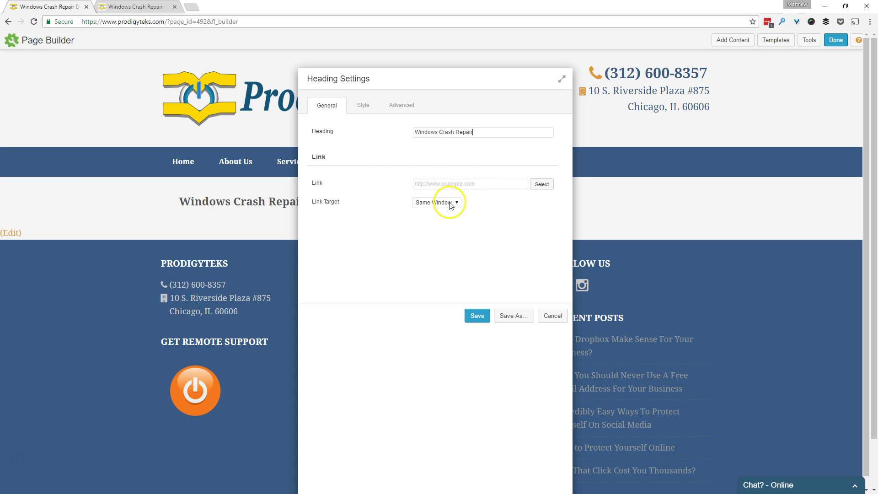
- Set the heading's text color to #395b84
{"action": "left_click_drag", "start_coordinate": [439, 85], "coordinate": [583, 58]}
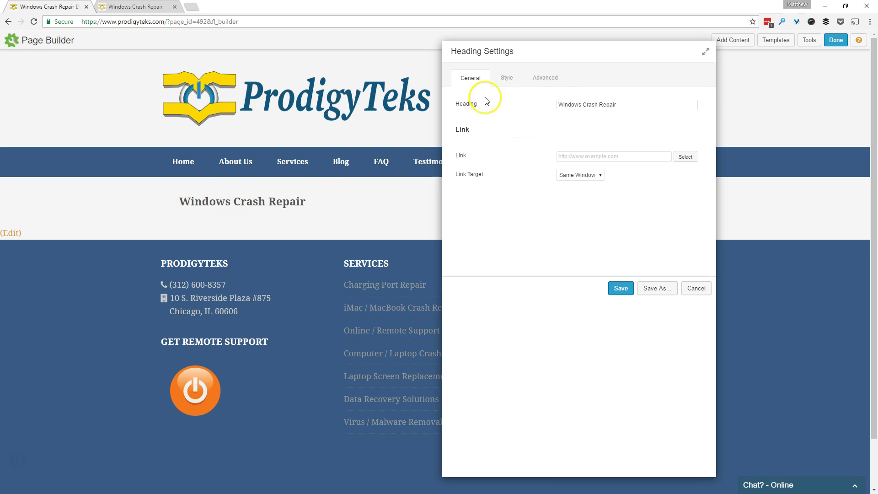
{"action": "left_click", "coordinate": [503, 80]}
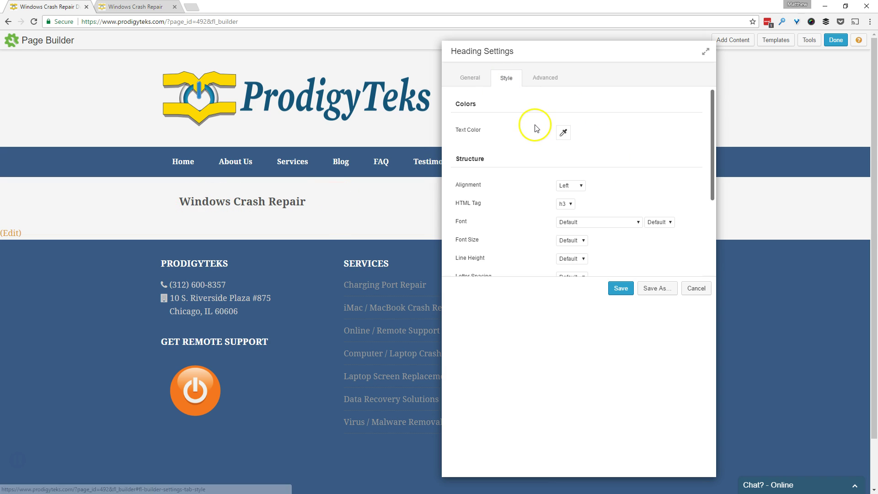
{"action": "left_click", "coordinate": [565, 134]}
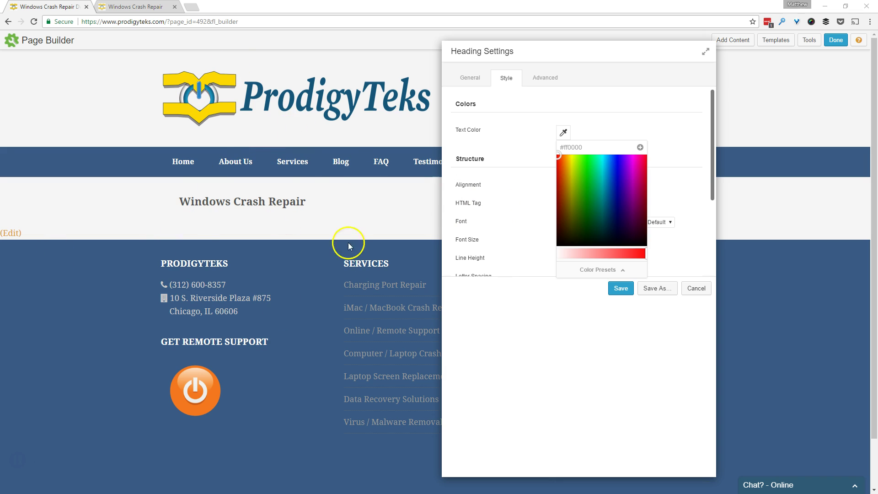
{"action": "left_click_drag", "start_coordinate": [594, 145], "coordinate": [552, 147]}
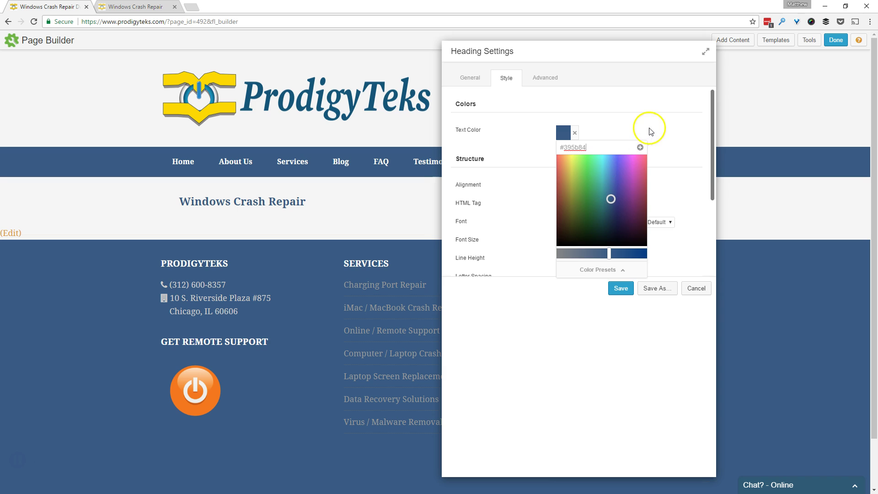
{"action": "left_click", "coordinate": [659, 133]}
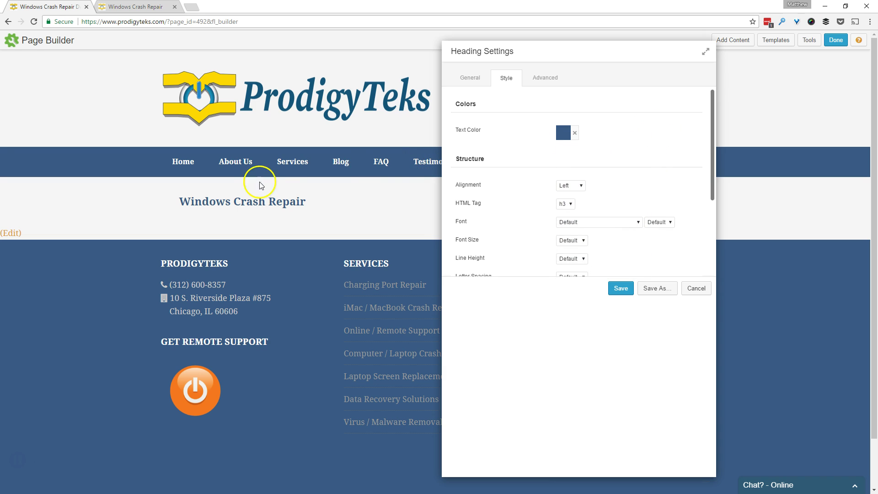
- Center the heading, set its HTML tag to h1, and save the module settings
{"action": "left_click", "coordinate": [567, 186]}
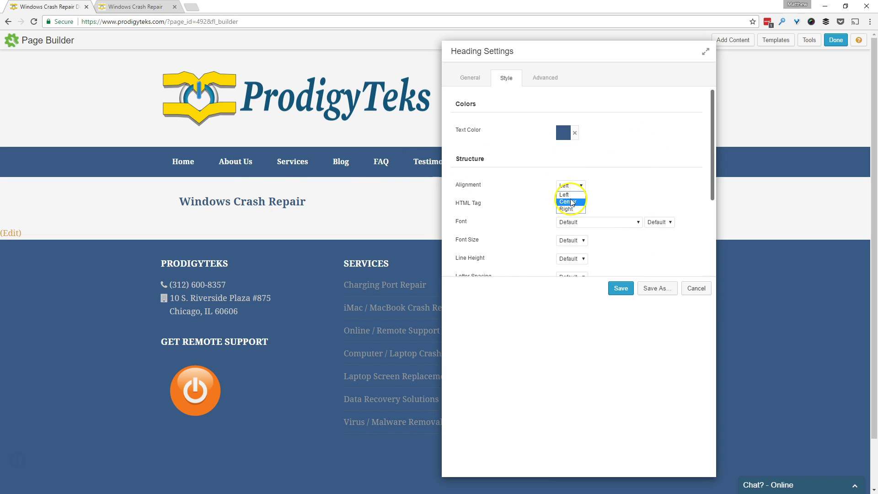
{"action": "left_click", "coordinate": [569, 198]}
{"action": "left_click", "coordinate": [570, 206]}
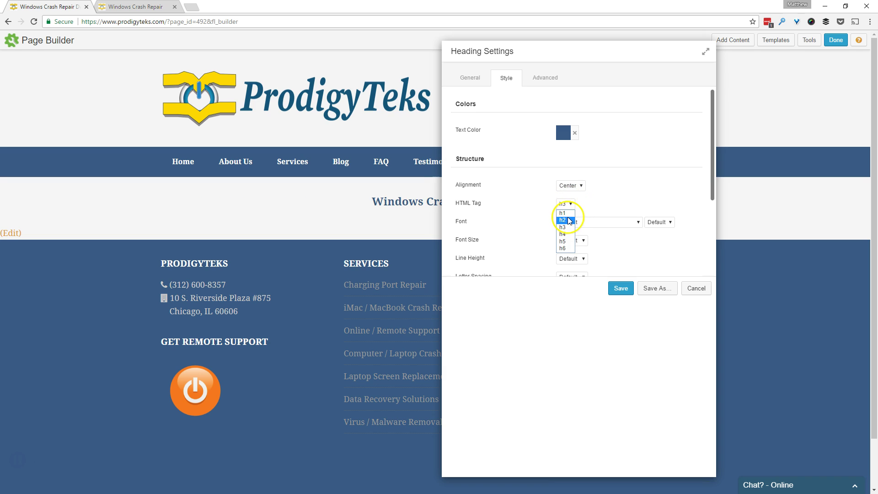
{"action": "left_click", "coordinate": [567, 212]}
{"action": "left_click", "coordinate": [550, 219]}
{"action": "left_click_drag", "start_coordinate": [582, 51], "coordinate": [634, 54]}
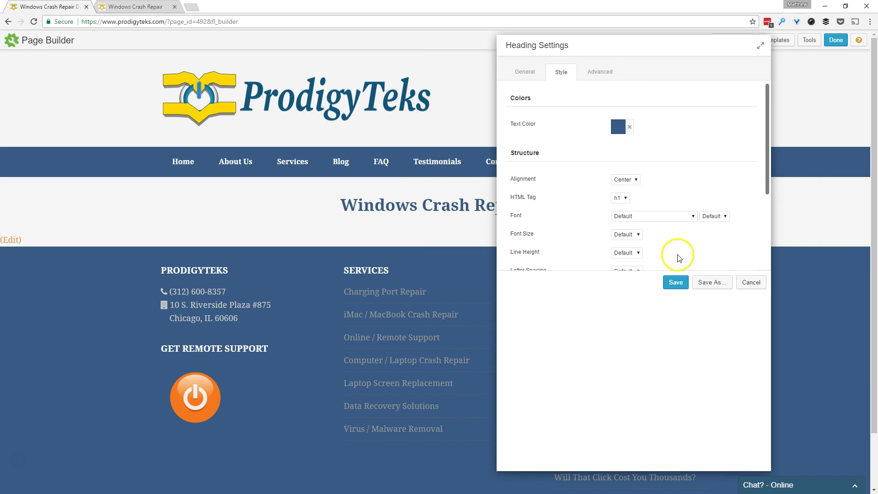
{"action": "left_click", "coordinate": [676, 282]}
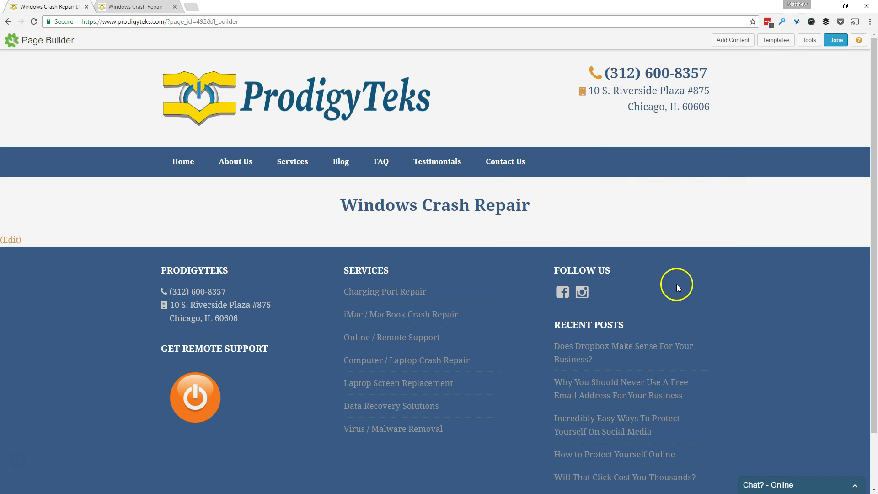
- Add a second Heading module below the title reading "We'll fix that annoying blue screen once and for all", matching the reference page
{"action": "left_click", "coordinate": [139, 6]}
{"action": "left_click", "coordinate": [721, 42]}
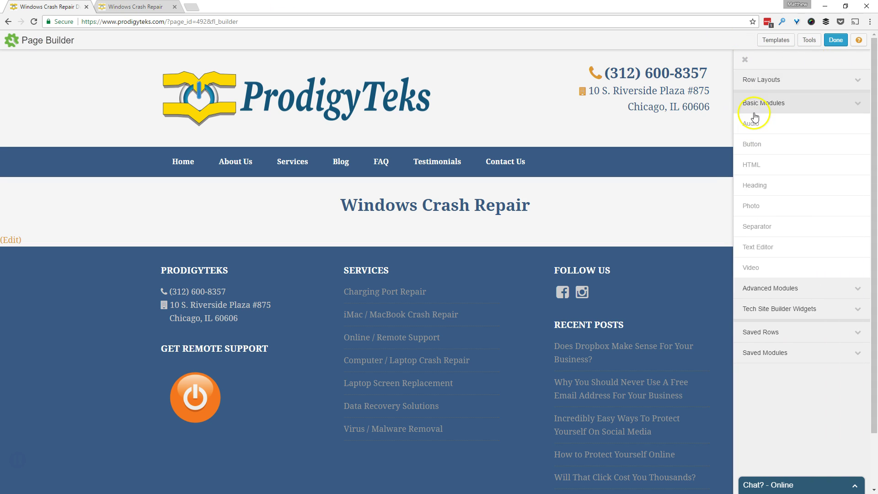
{"action": "left_click_drag", "start_coordinate": [756, 185], "coordinate": [411, 250]}
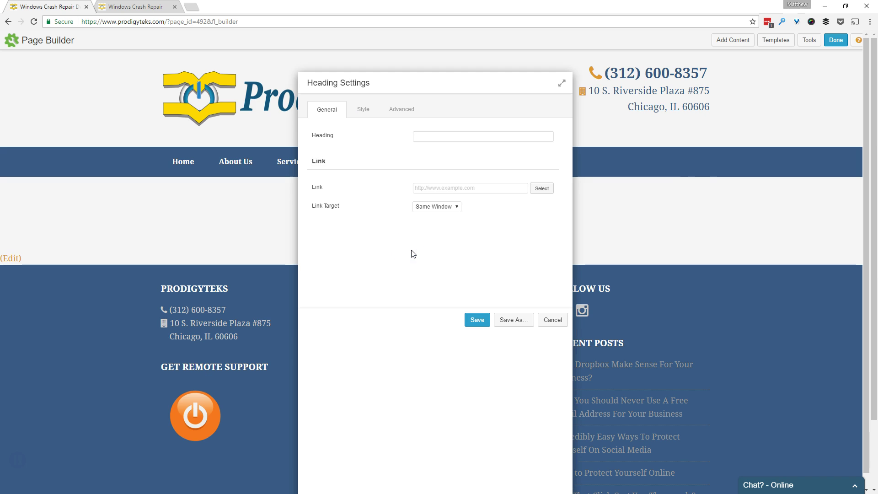
{"action": "left_click", "coordinate": [411, 136]}
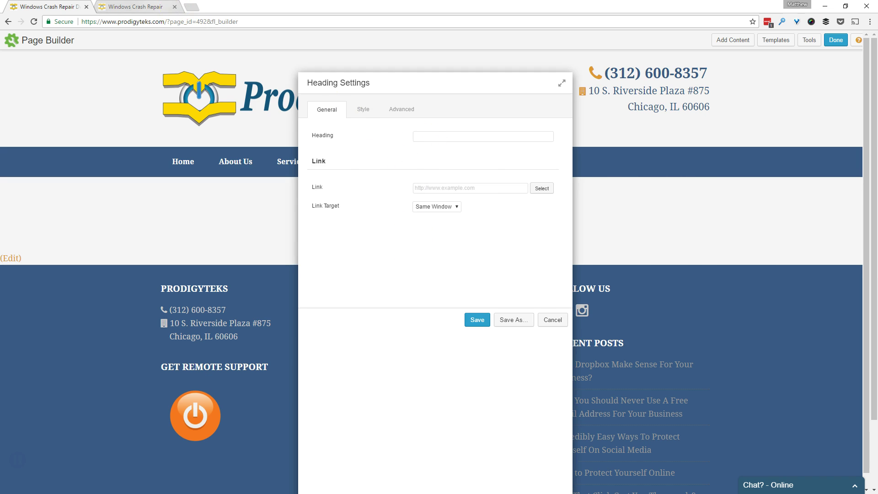
{"action": "key", "text": "ctrl+Tab"}
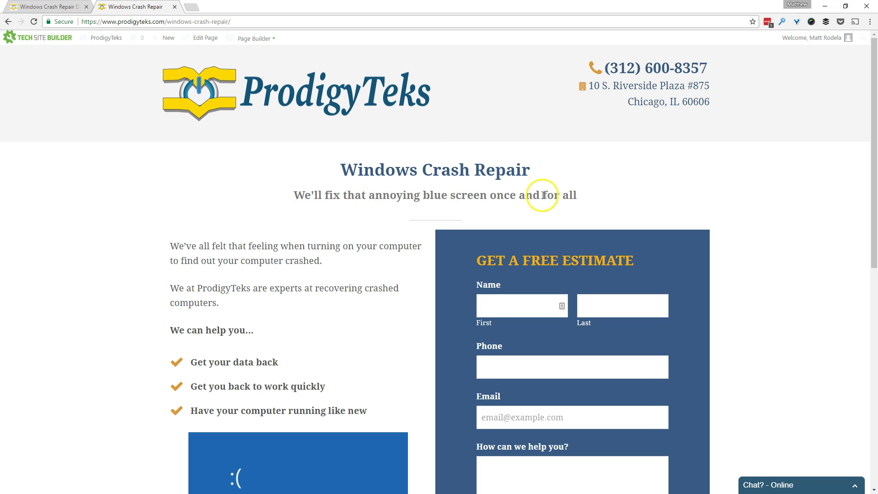
{"action": "left_click", "coordinate": [45, 7]}
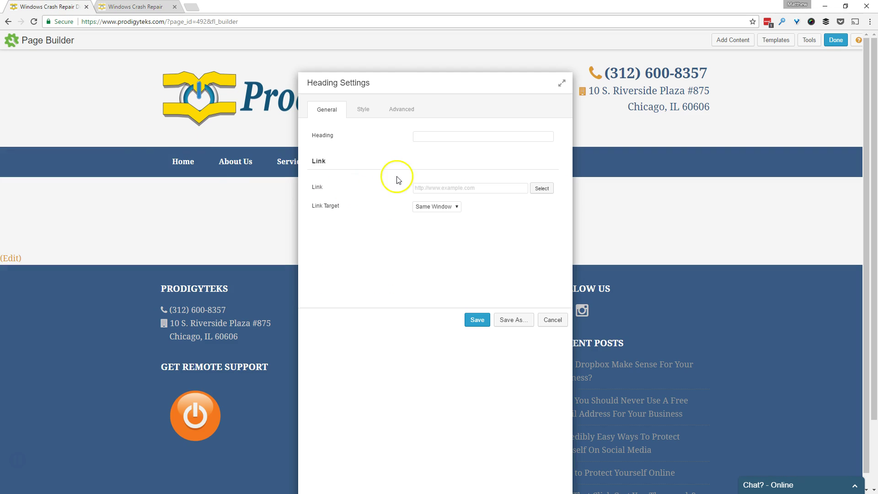
{"action": "left_click", "coordinate": [429, 136]}
{"action": "type", "text": "W"}
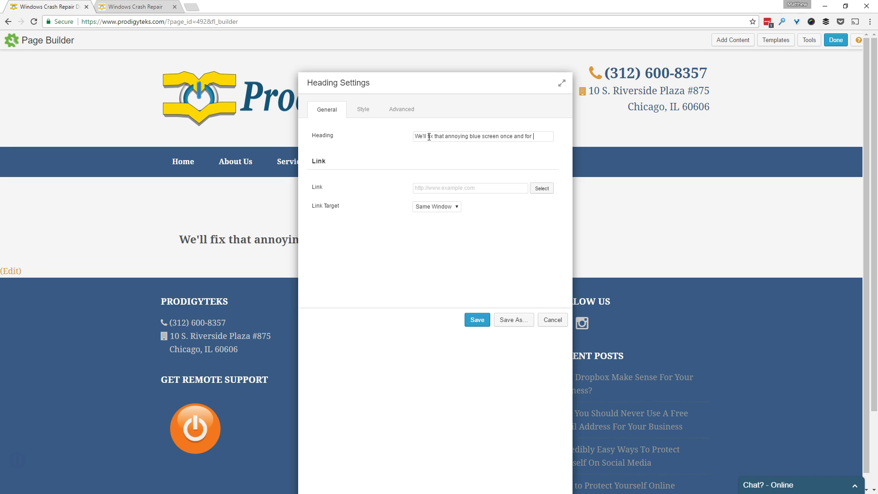
- Center the subheading while keeping its HTML tag at h3
{"action": "left_click", "coordinate": [366, 115]}
{"action": "left_click_drag", "start_coordinate": [414, 84], "coordinate": [563, 64]}
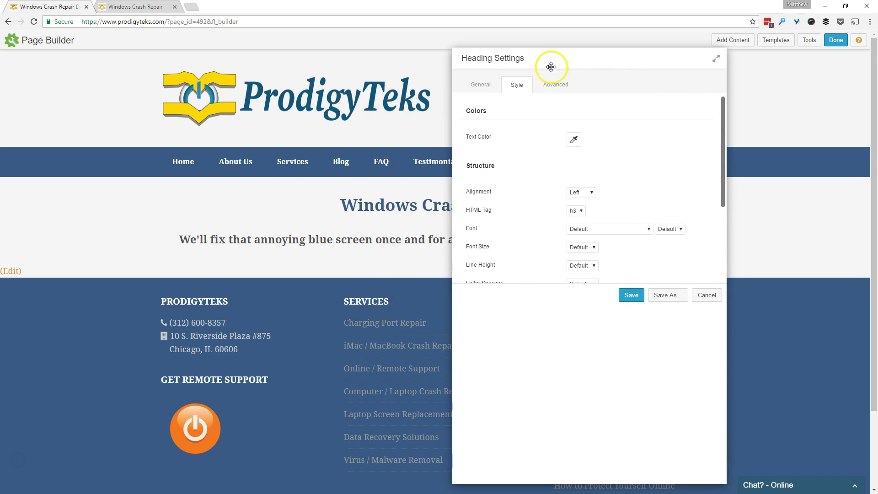
{"action": "left_click", "coordinate": [589, 193]}
{"action": "left_click", "coordinate": [583, 209]}
{"action": "left_click", "coordinate": [581, 192]}
{"action": "left_click", "coordinate": [578, 209]}
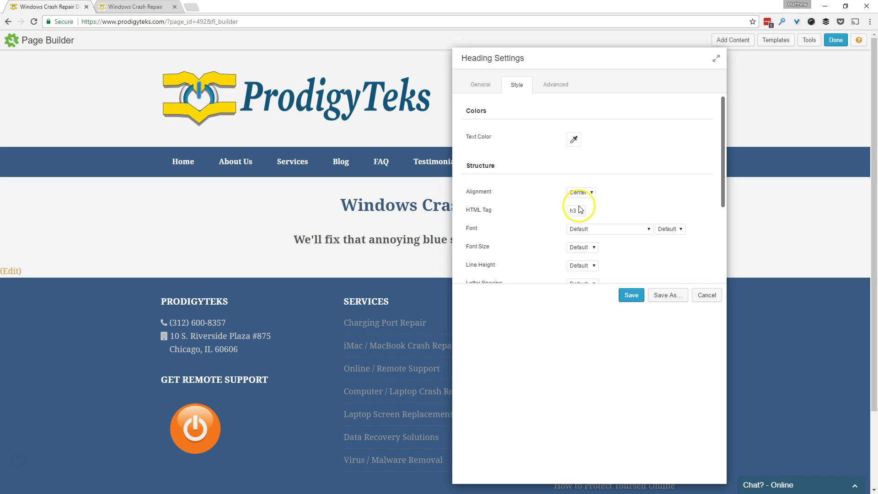
{"action": "left_click_drag", "start_coordinate": [584, 60], "coordinate": [631, 55]}
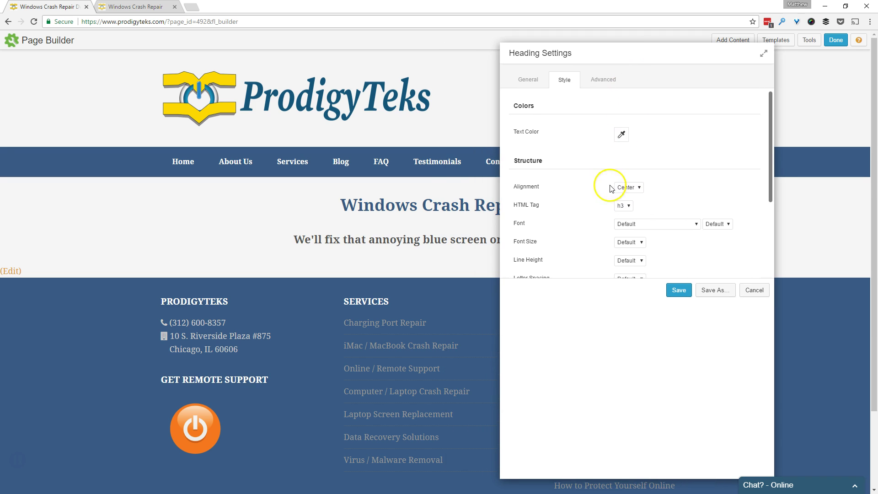
- Set the subheading's text color to gray #848484
{"action": "scroll", "coordinate": [594, 189], "scroll_direction": "down", "scroll_amount": 1}
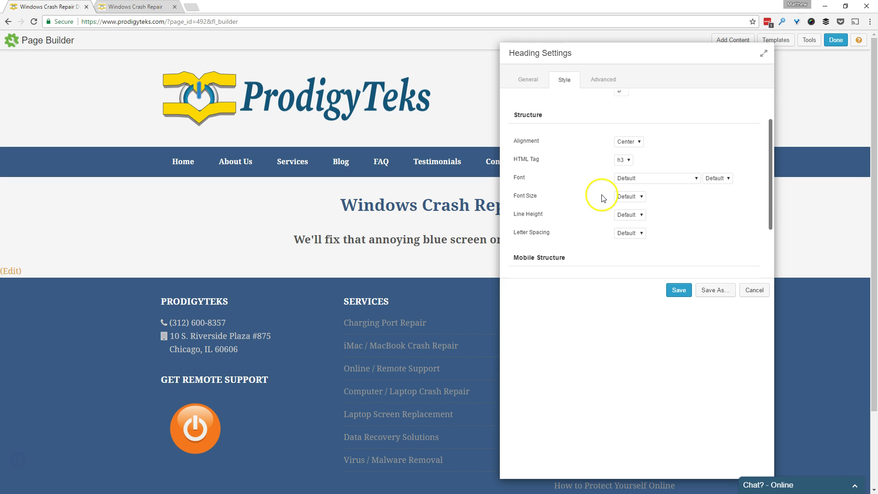
{"action": "scroll", "coordinate": [602, 197], "scroll_direction": "down", "scroll_amount": 2}
{"action": "scroll", "coordinate": [602, 197], "scroll_direction": "up", "scroll_amount": 2}
{"action": "scroll", "coordinate": [603, 200], "scroll_direction": "up", "scroll_amount": 2}
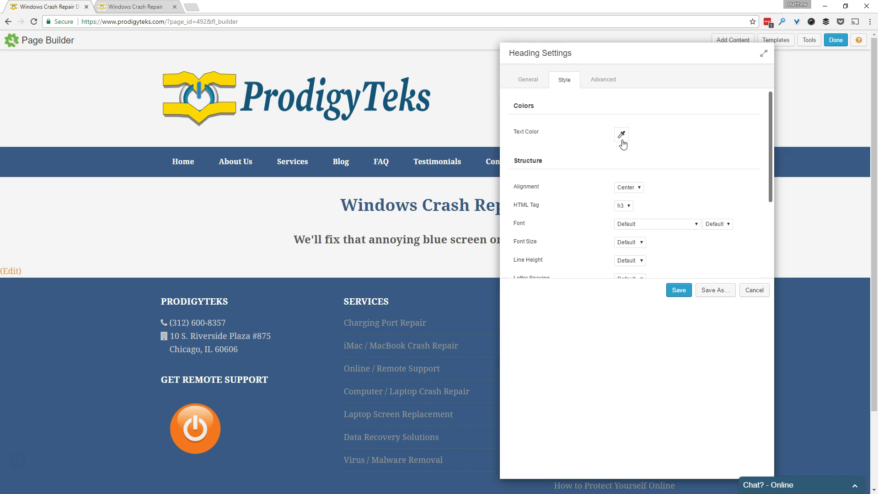
{"action": "left_click", "coordinate": [623, 144]}
{"action": "left_click", "coordinate": [618, 158]}
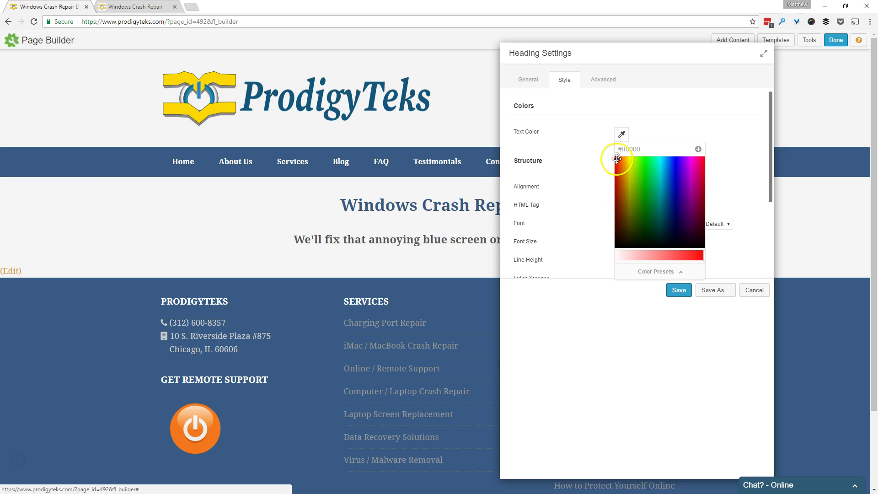
{"action": "mouse_move", "coordinate": [614, 164]}
{"action": "left_mouse_down"}
{"action": "mouse_move", "coordinate": [580, 239]}
{"action": "mouse_move", "coordinate": [579, 168]}
{"action": "left_mouse_up"}
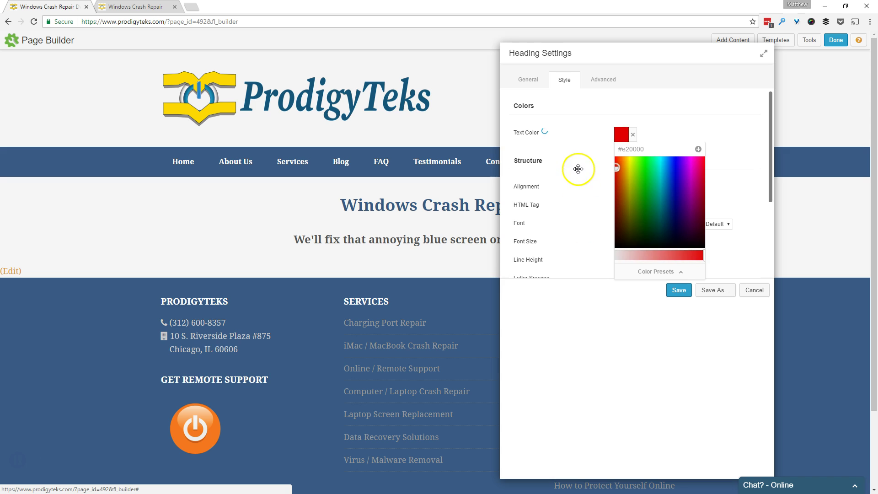
{"action": "left_click_drag", "start_coordinate": [624, 255], "coordinate": [588, 255]}
{"action": "left_click_drag", "start_coordinate": [628, 157], "coordinate": [602, 202]}
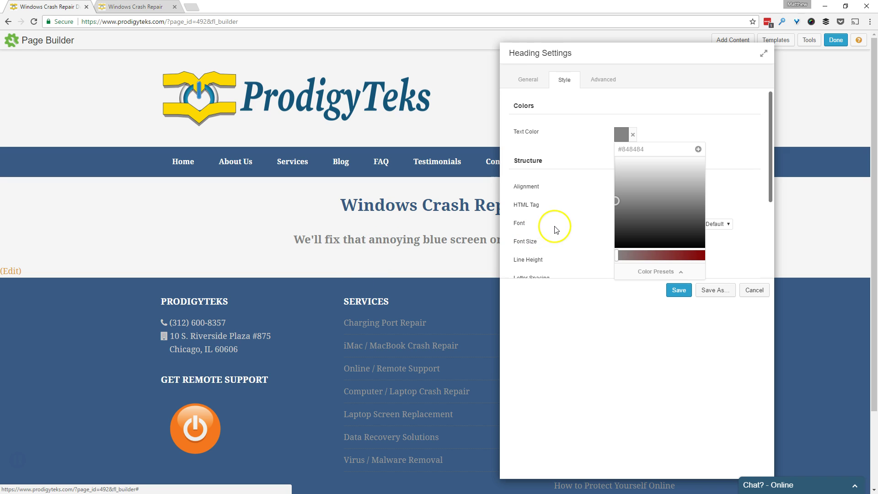
{"action": "left_click", "coordinate": [568, 214]}
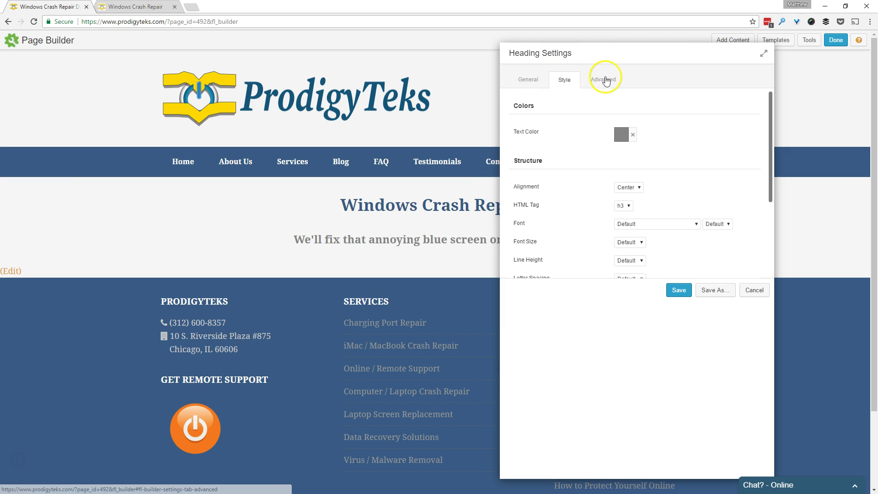
- Set the subheading's top margin to 0 px and save the module settings
{"action": "left_click", "coordinate": [604, 80]}
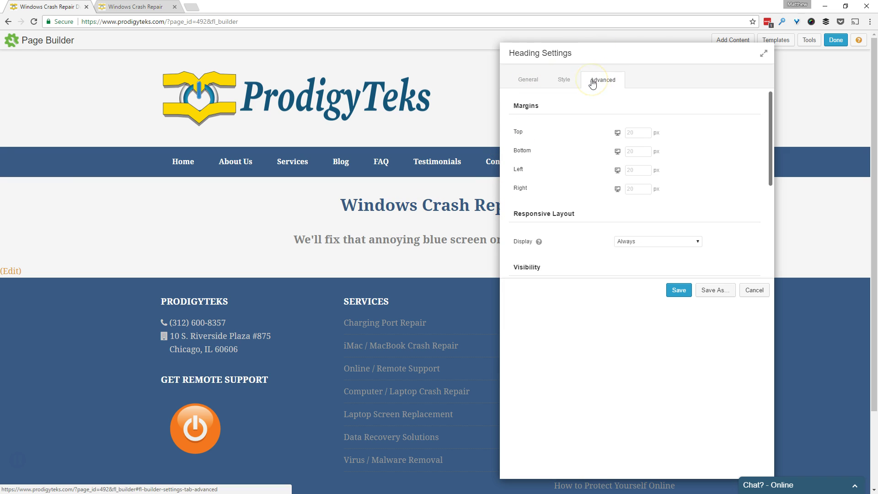
{"action": "left_click", "coordinate": [633, 134]}
{"action": "type", "text": "0"}
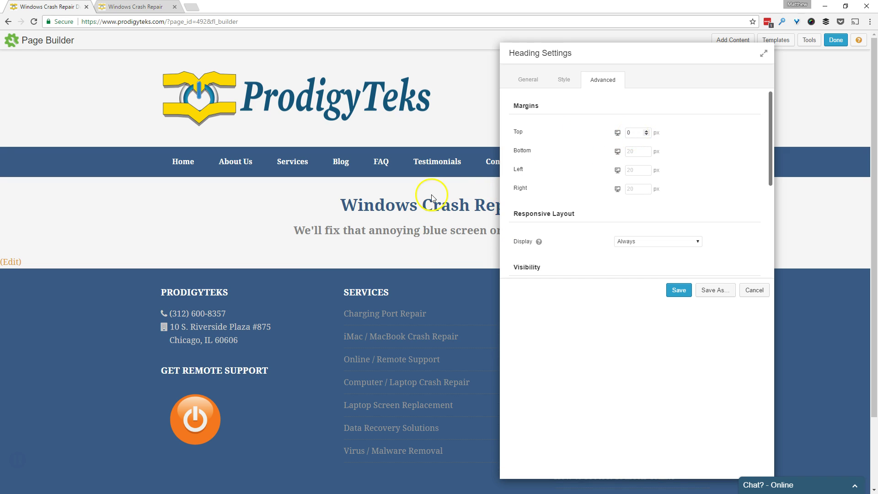
{"action": "left_click", "coordinate": [680, 288]}
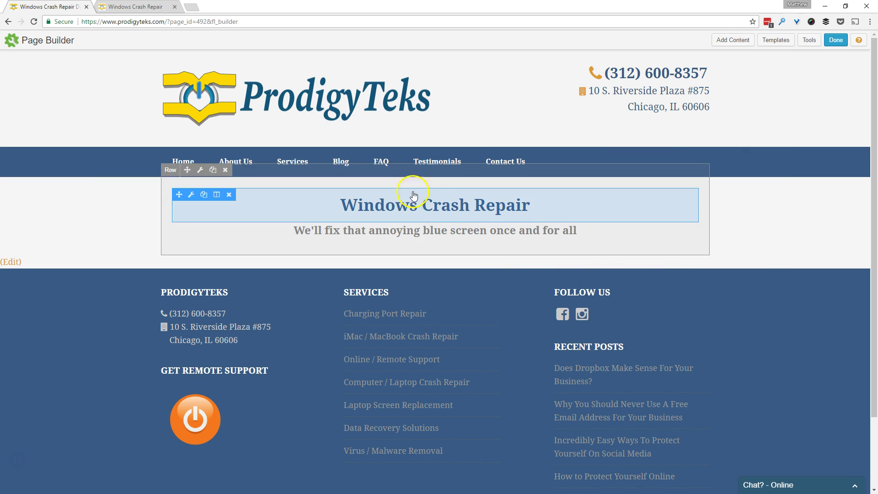
- Check the reference landing page for the next element and add a Separator module below the subheading
{"action": "left_click", "coordinate": [133, 6]}
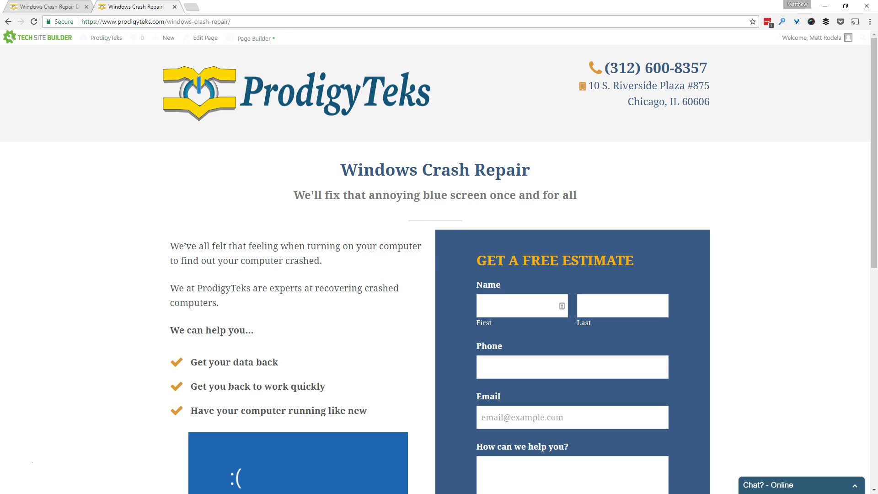
{"action": "left_click", "coordinate": [48, 7]}
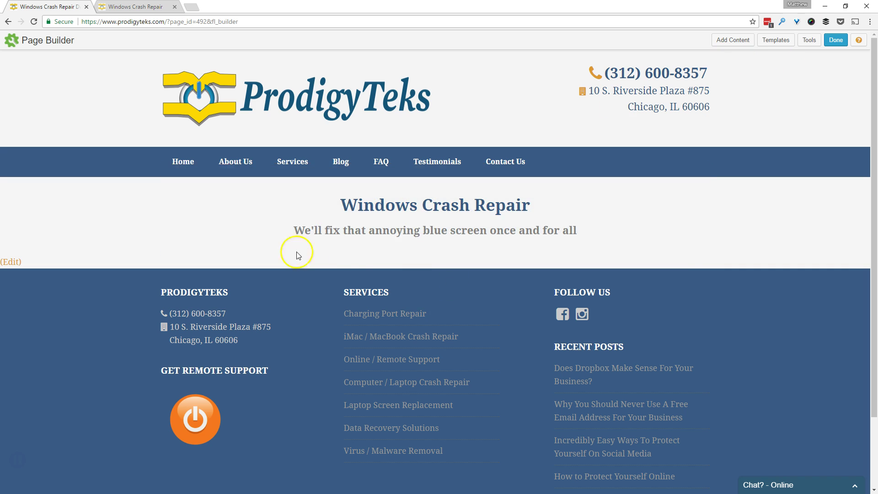
{"action": "left_click", "coordinate": [731, 40]}
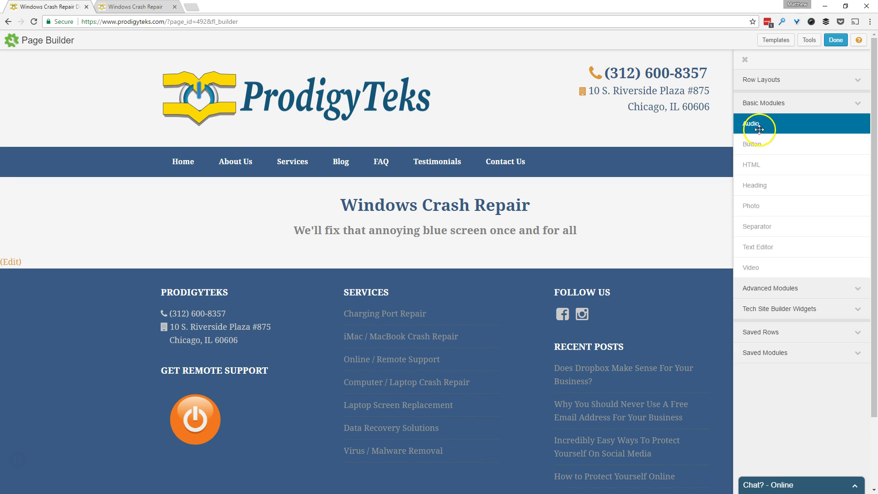
{"action": "left_click_drag", "start_coordinate": [776, 225], "coordinate": [435, 268]}
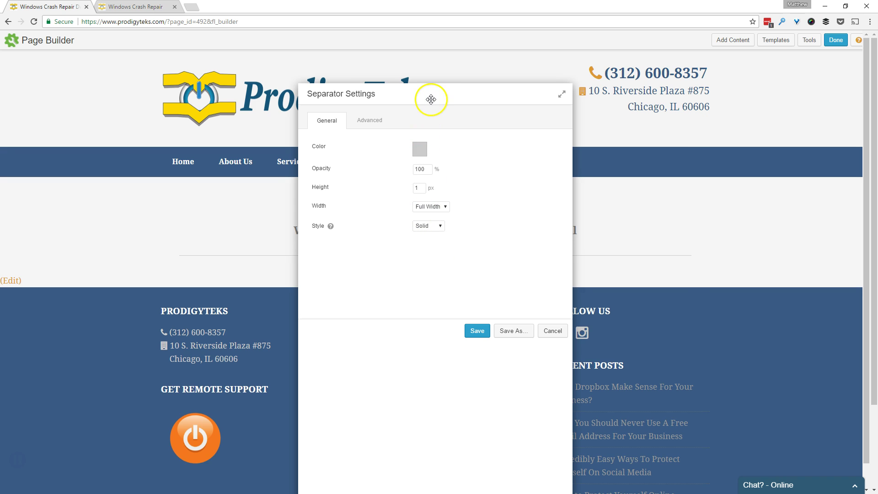
- Set the separator to a custom width of 10 % and save the module settings
{"action": "left_click_drag", "start_coordinate": [431, 100], "coordinate": [657, 72]}
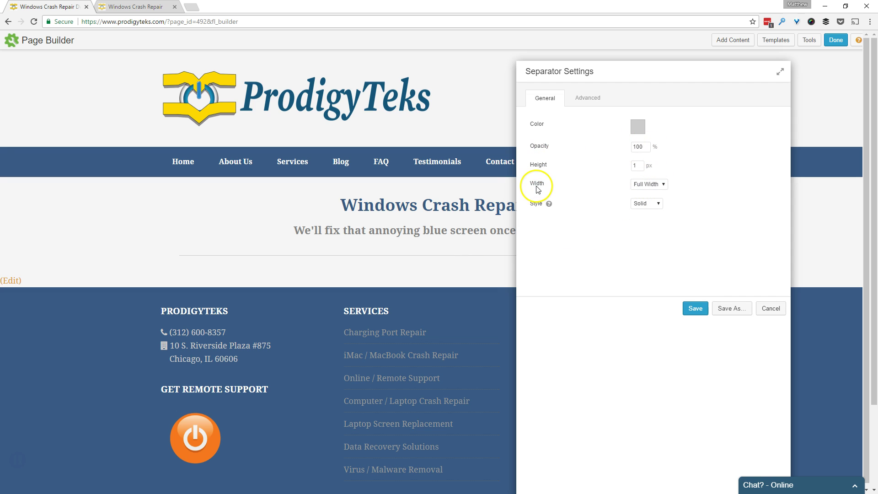
{"action": "left_click", "coordinate": [662, 184]}
{"action": "left_click", "coordinate": [644, 201]}
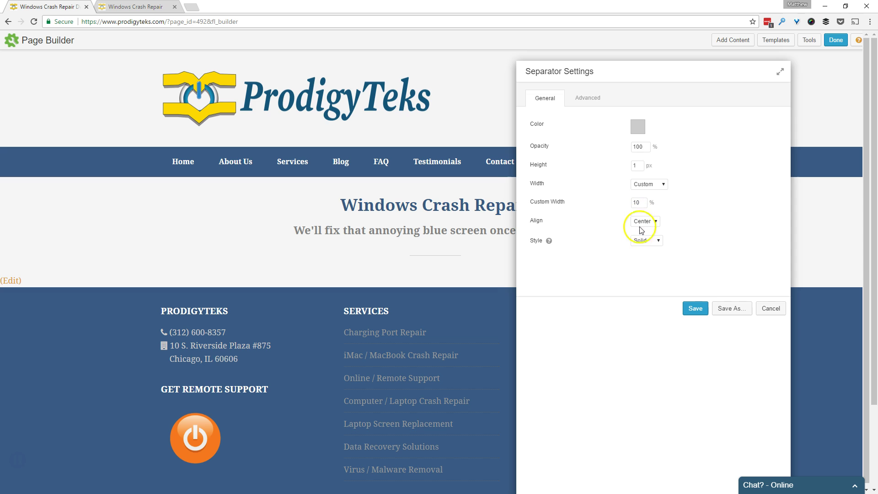
{"action": "left_click", "coordinate": [682, 305]}
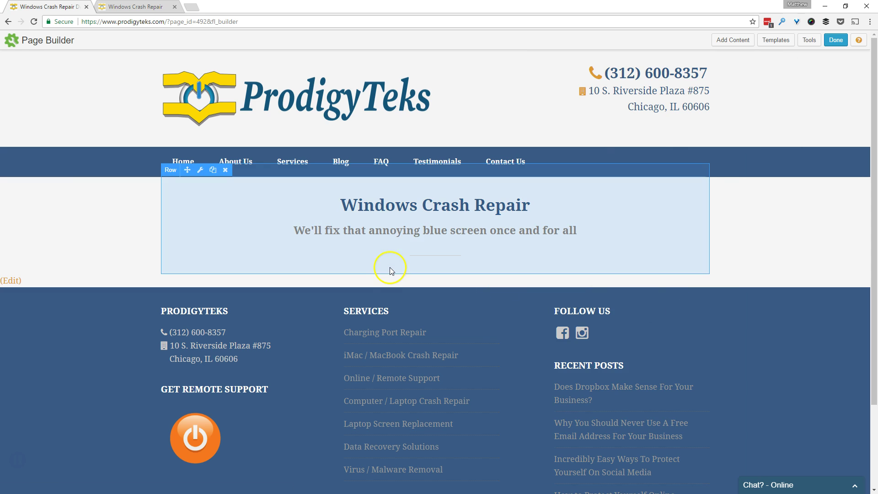
- Check the reference page's layout and add a 2 Columns layout below the separator in the same row
{"action": "left_click", "coordinate": [155, 8]}
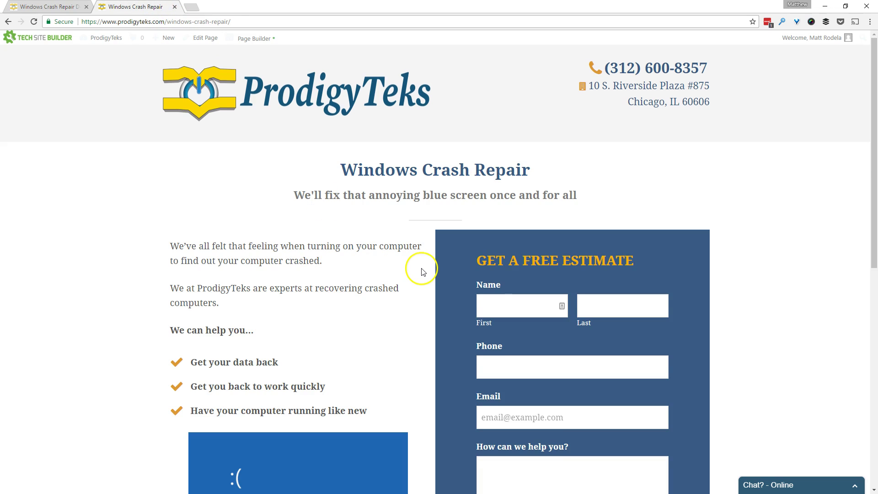
{"action": "scroll", "coordinate": [422, 269], "scroll_direction": "down", "scroll_amount": 2}
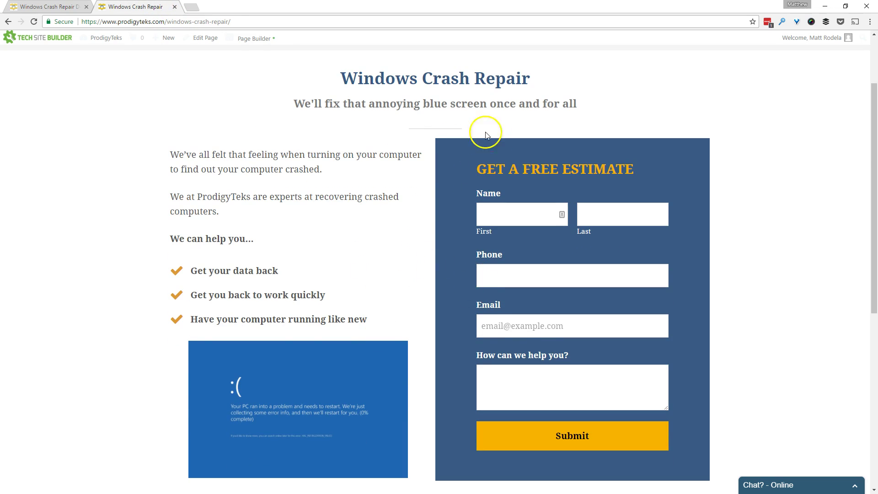
{"action": "scroll", "coordinate": [215, 132], "scroll_direction": "up", "scroll_amount": 3}
{"action": "left_click", "coordinate": [45, 6]}
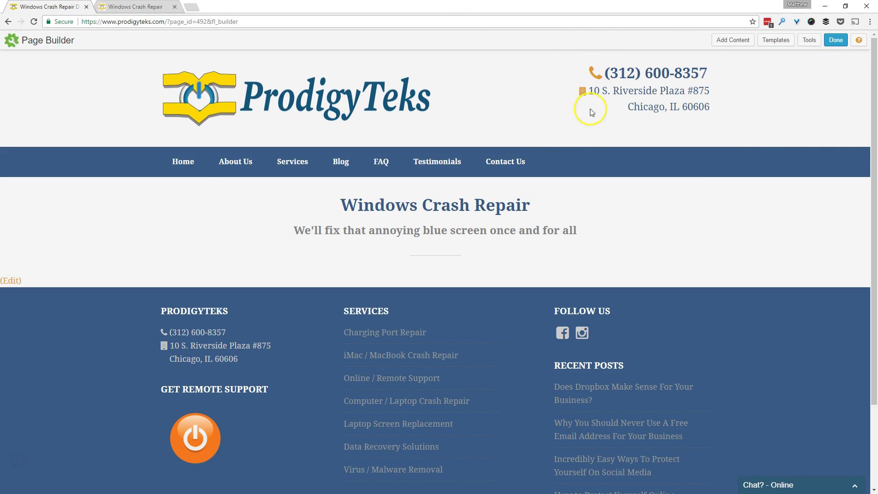
{"action": "left_click", "coordinate": [732, 41]}
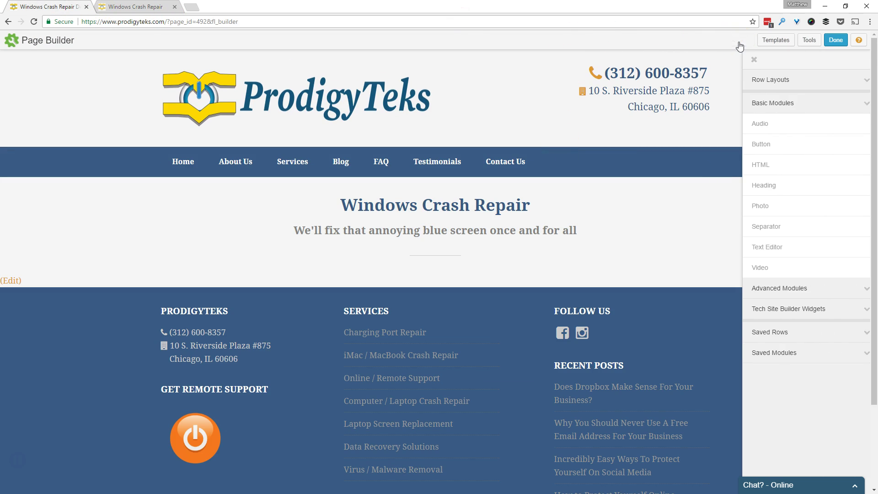
{"action": "left_click", "coordinate": [766, 83]}
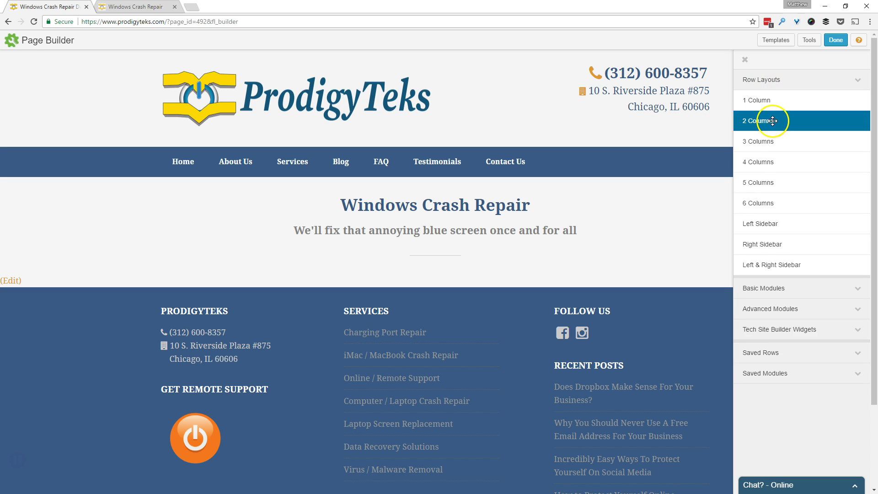
{"action": "left_click_drag", "start_coordinate": [801, 121], "coordinate": [410, 287]}
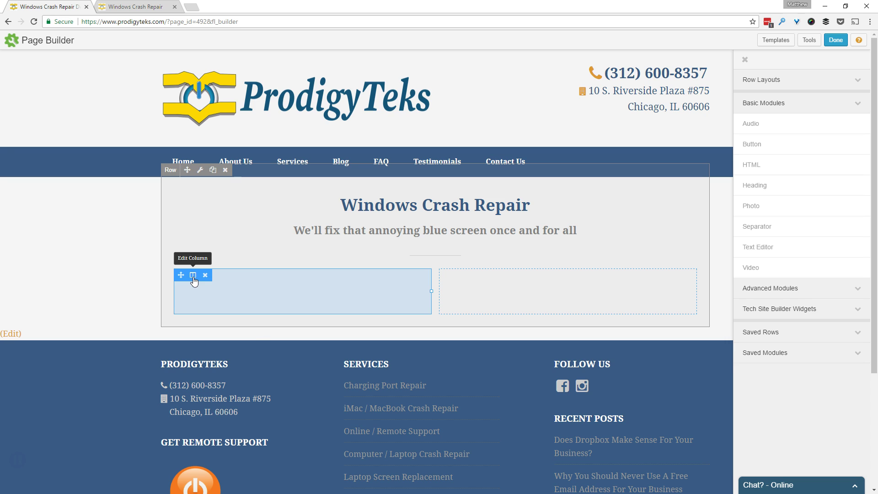
- Review the left column's margin, padding, background and border settings, leaving them unchanged
{"action": "left_click", "coordinate": [193, 277]}
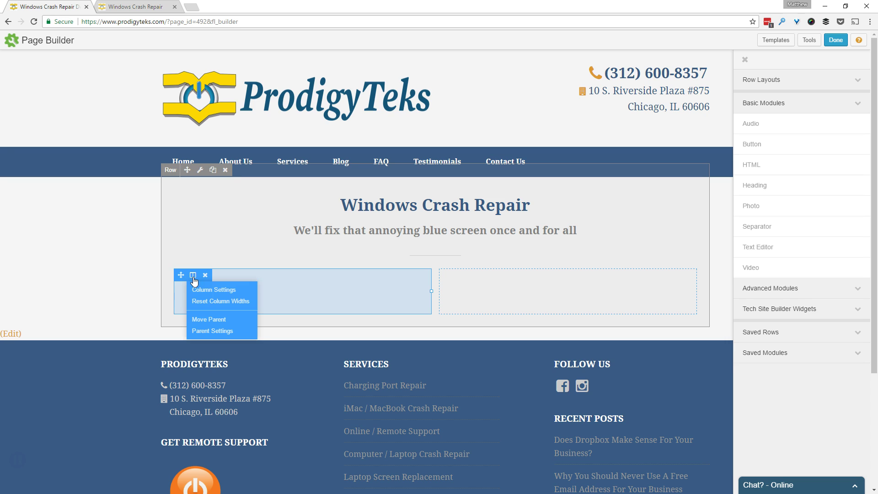
{"action": "left_click", "coordinate": [220, 289]}
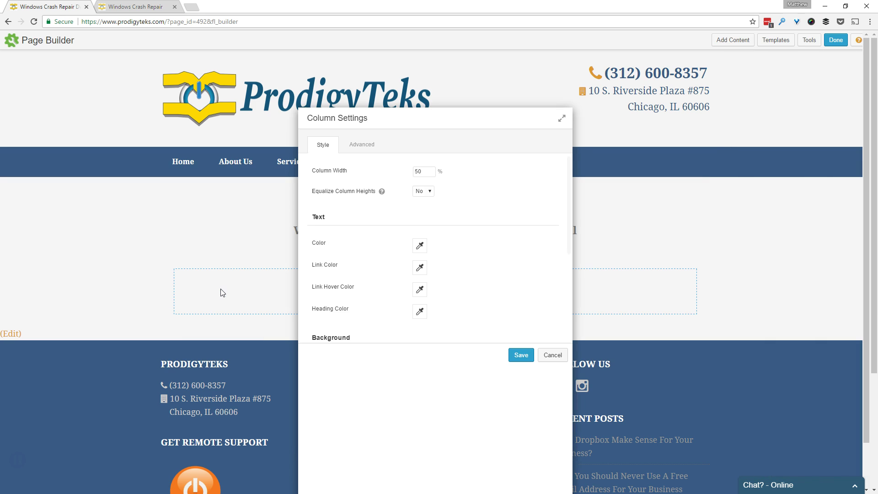
{"action": "left_click", "coordinate": [363, 147]}
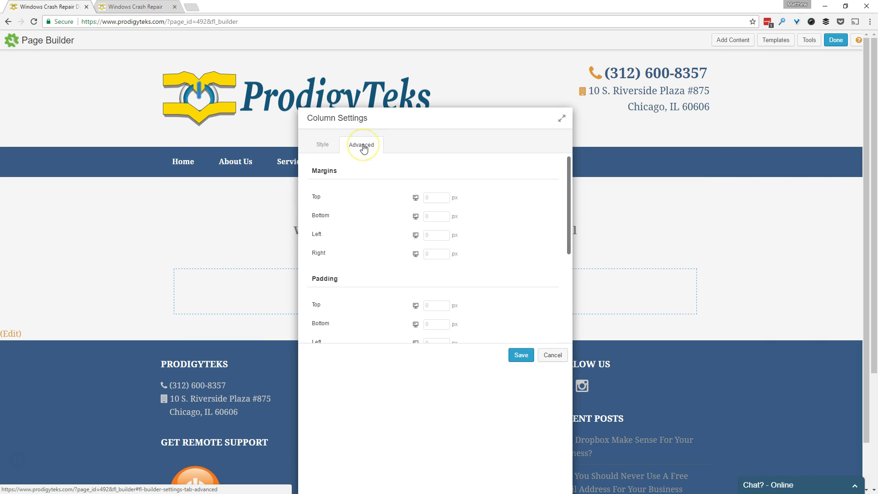
{"action": "scroll", "coordinate": [383, 196], "scroll_direction": "down", "scroll_amount": 4}
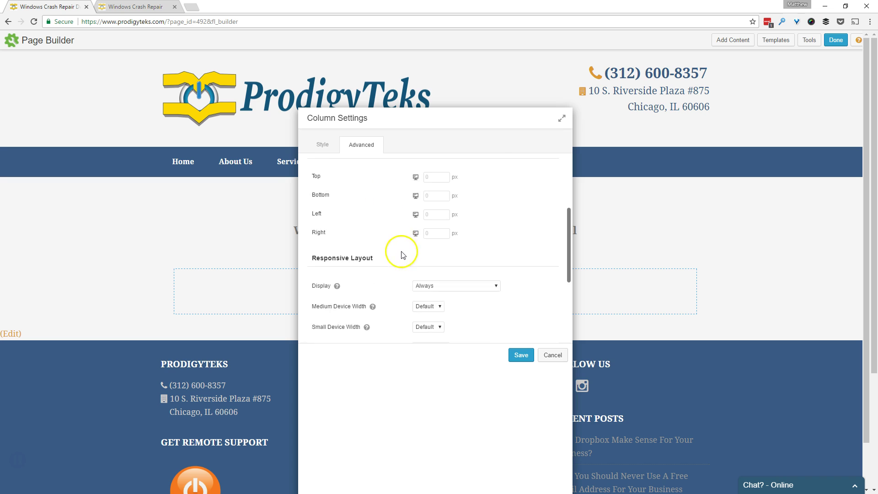
{"action": "scroll", "coordinate": [366, 258], "scroll_direction": "up", "scroll_amount": 5}
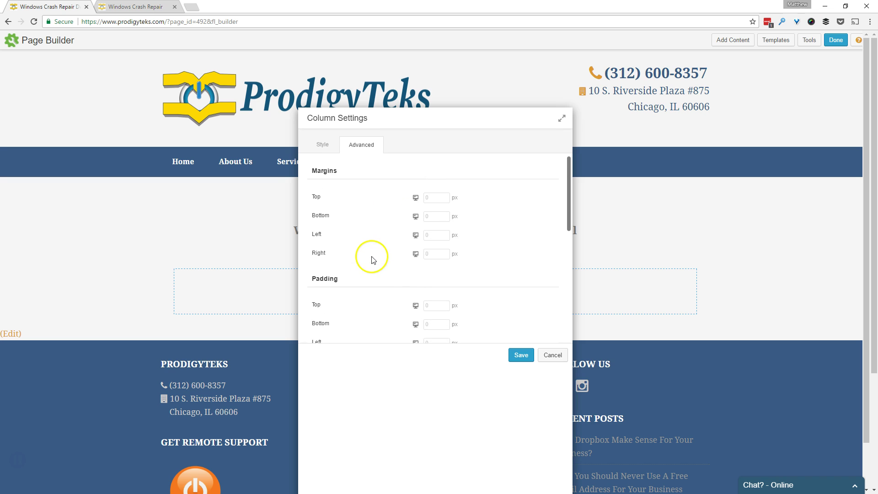
{"action": "left_click", "coordinate": [325, 144]}
{"action": "scroll", "coordinate": [382, 259], "scroll_direction": "down", "scroll_amount": 4}
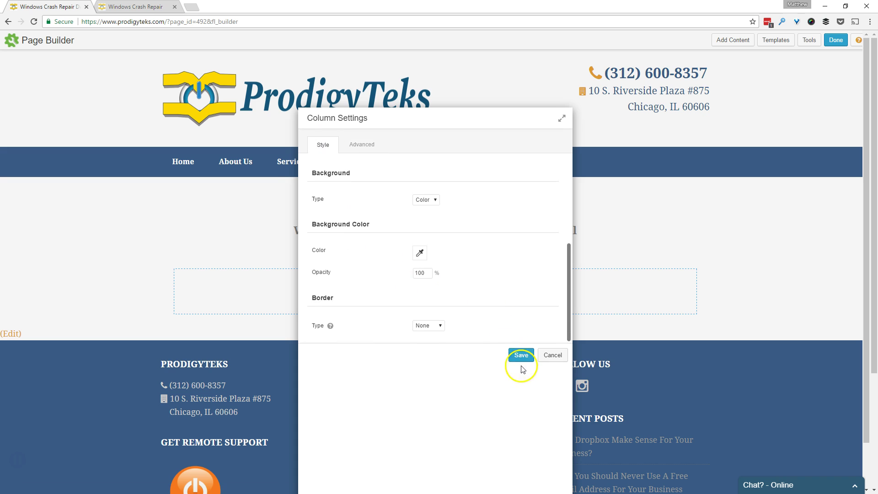
{"action": "left_click", "coordinate": [541, 361]}
- Set the row's left and right padding to 0 px and save the row settings
{"action": "mouse_move", "coordinate": [232, 275]}
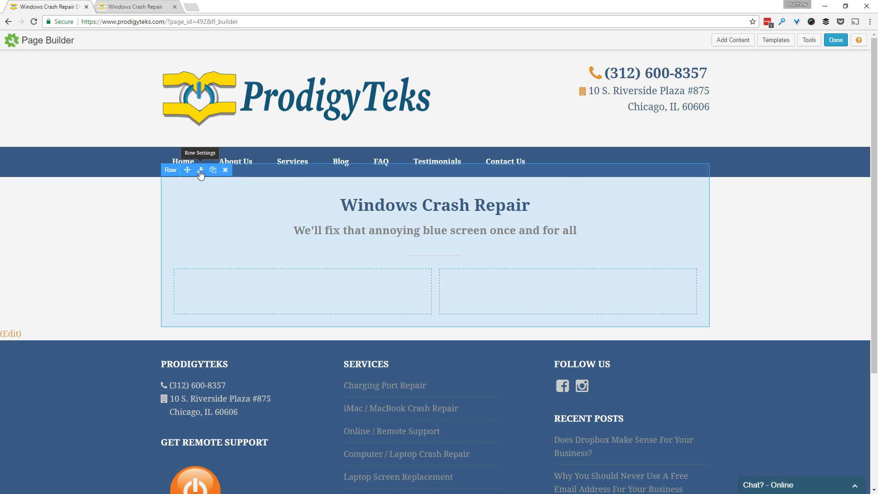
{"action": "left_click", "coordinate": [200, 170]}
{"action": "left_click", "coordinate": [364, 146]}
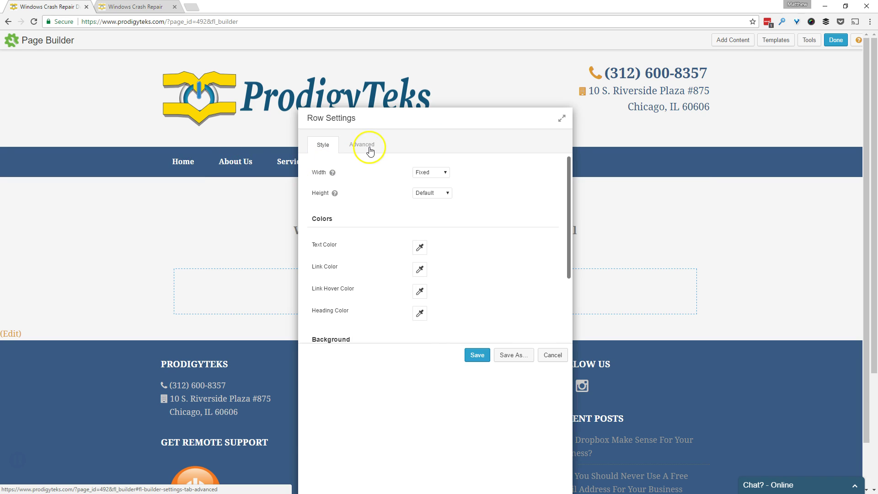
{"action": "scroll", "coordinate": [362, 243], "scroll_direction": "down", "scroll_amount": 2}
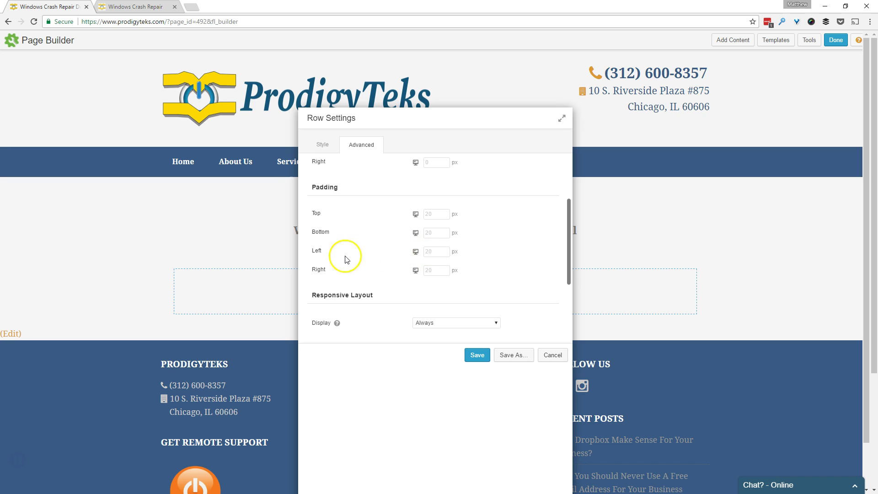
{"action": "left_click", "coordinate": [429, 252]}
{"action": "type", "text": "0"}
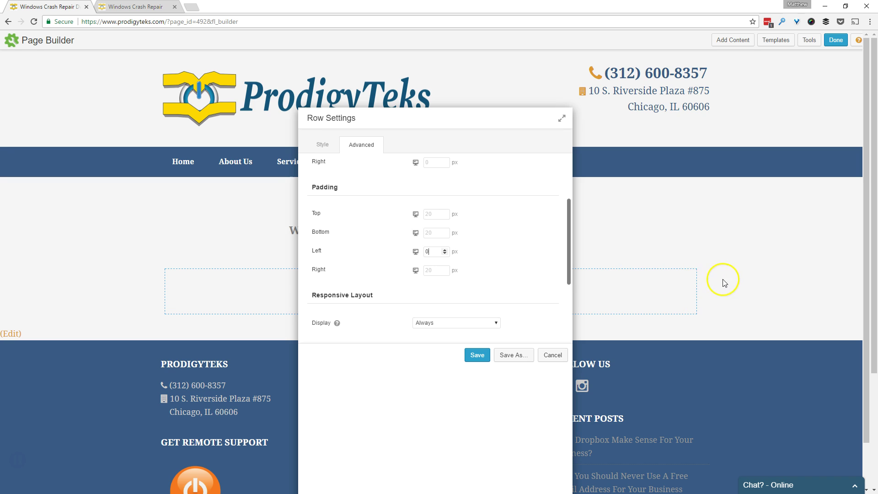
{"action": "left_click", "coordinate": [429, 270]}
{"action": "type", "text": "0"}
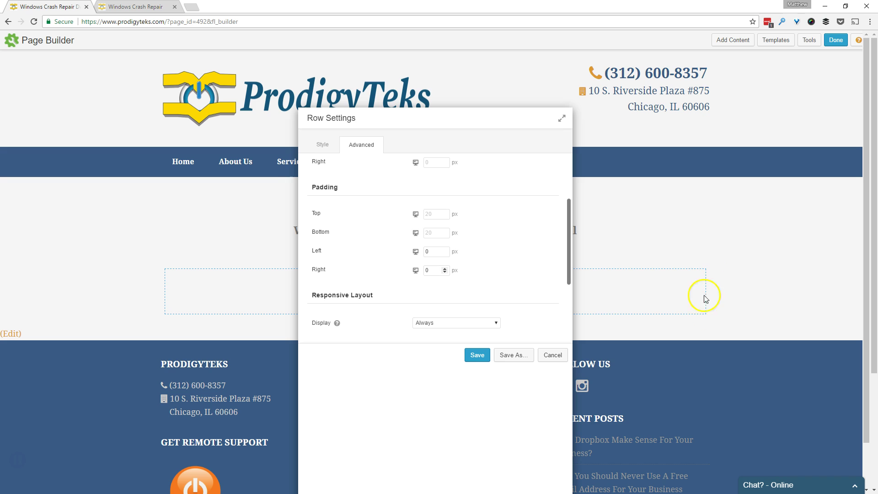
{"action": "left_click", "coordinate": [477, 355]}
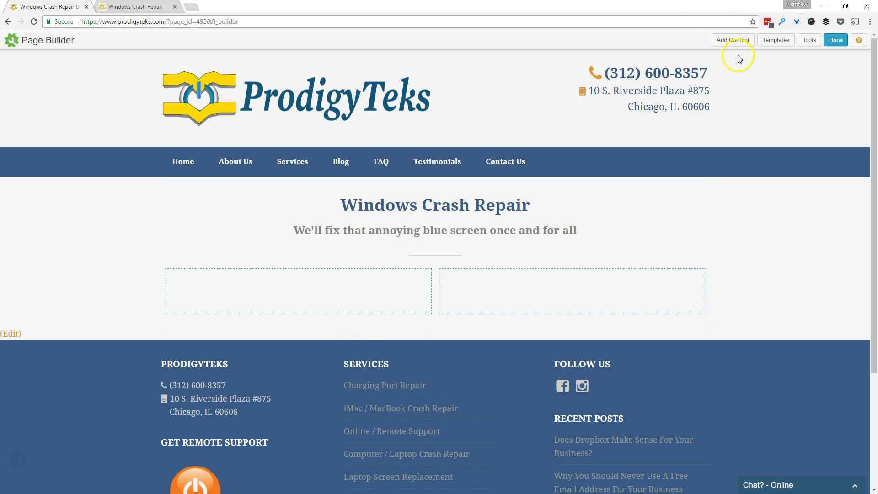
- Add a Text Editor module to the left column of the two-column layout
{"action": "left_click", "coordinate": [734, 40]}
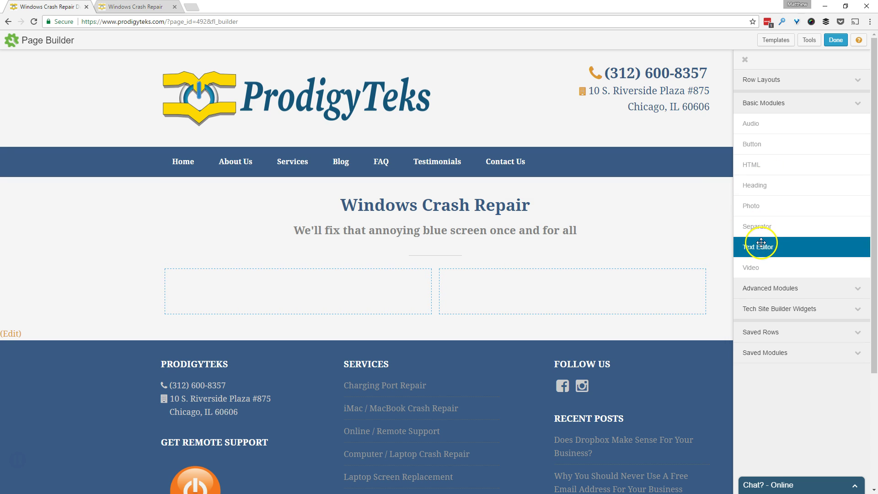
{"action": "left_click_drag", "start_coordinate": [787, 247], "coordinate": [289, 309]}
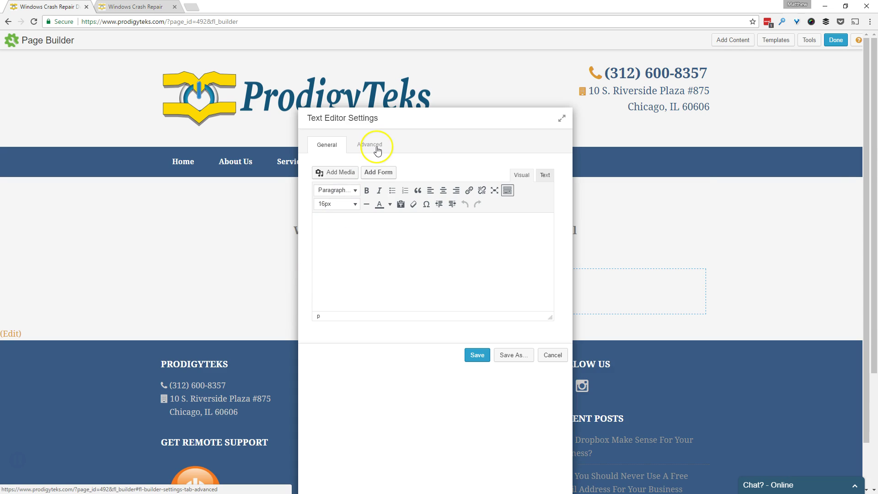
{"action": "left_click_drag", "start_coordinate": [388, 120], "coordinate": [454, 98]}
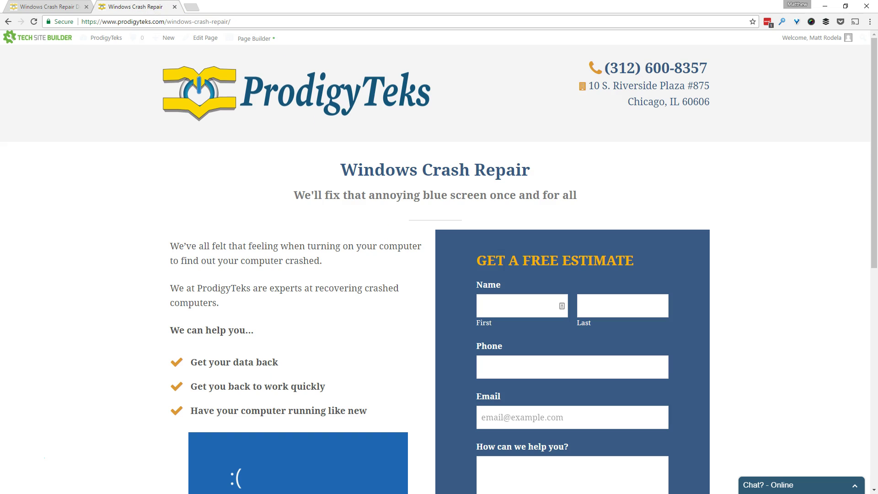
- Copy the intro paragraphs through "We can help you..." from the reference page into the text module and save it
{"action": "left_click", "coordinate": [137, 6]}
{"action": "left_click_drag", "start_coordinate": [171, 244], "coordinate": [260, 325]}
{"action": "key", "text": "ctrl+c"}
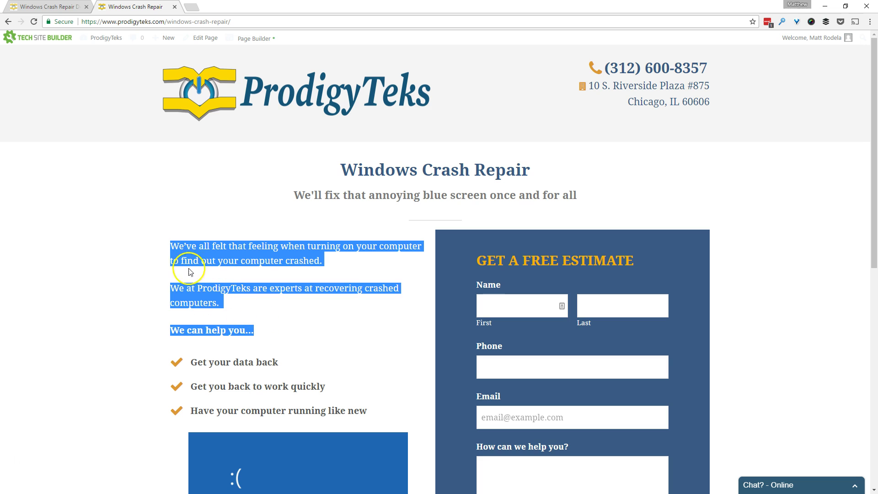
{"action": "left_click", "coordinate": [75, 7]}
{"action": "left_click", "coordinate": [417, 227]}
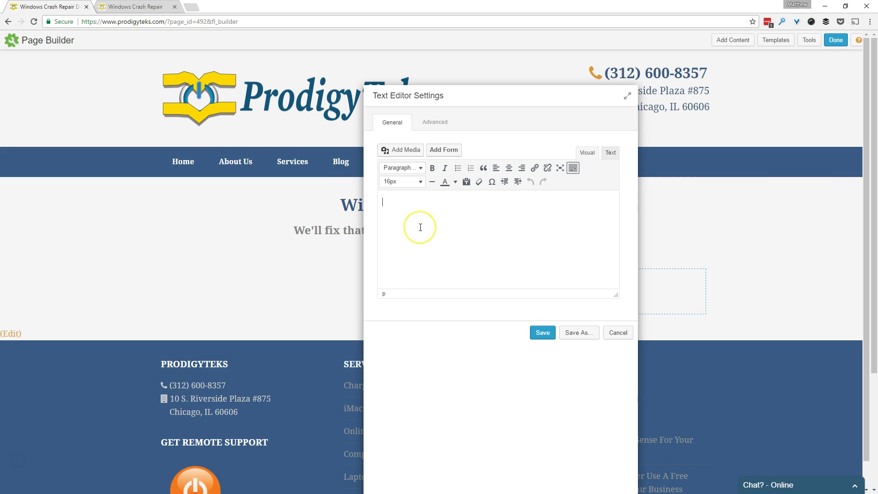
{"action": "key", "text": "ctrl+v"}
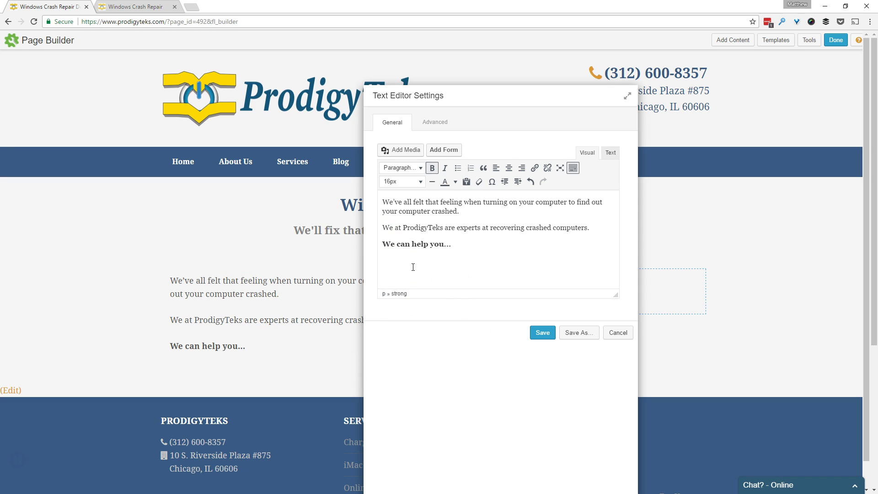
{"action": "left_click", "coordinate": [463, 239]}
{"action": "left_click", "coordinate": [542, 333]}
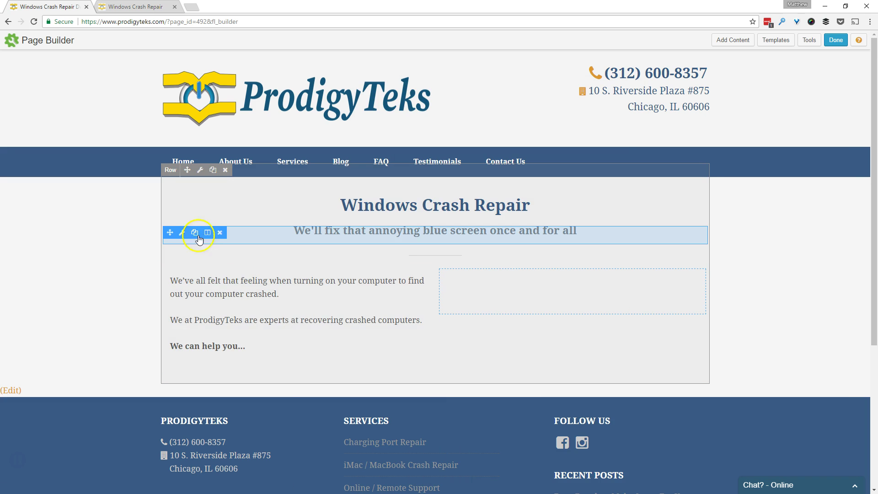
- Set the font size of all the intro text in the left column to 20px and save the module
{"action": "left_click", "coordinate": [222, 300]}
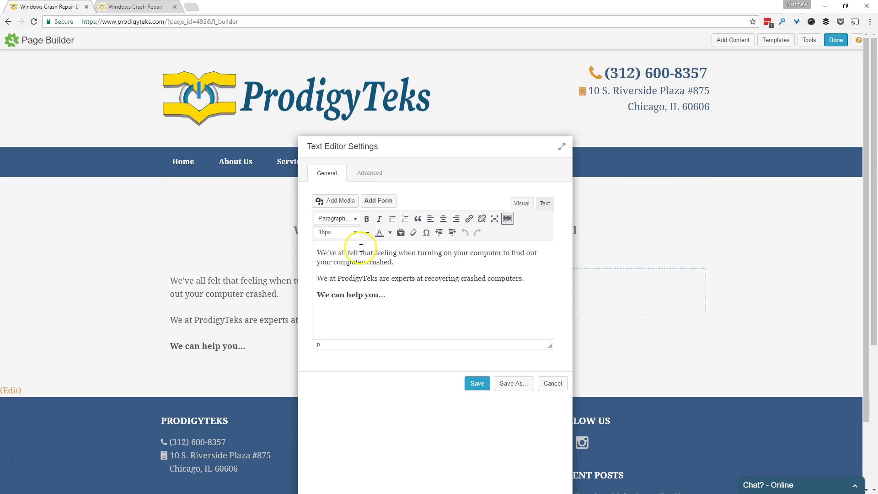
{"action": "left_click_drag", "start_coordinate": [389, 295], "coordinate": [308, 251]}
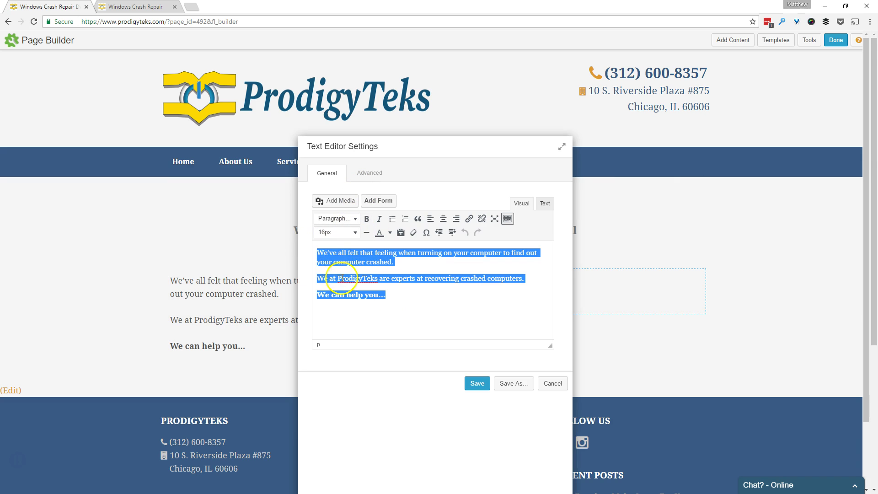
{"action": "left_click", "coordinate": [340, 233]}
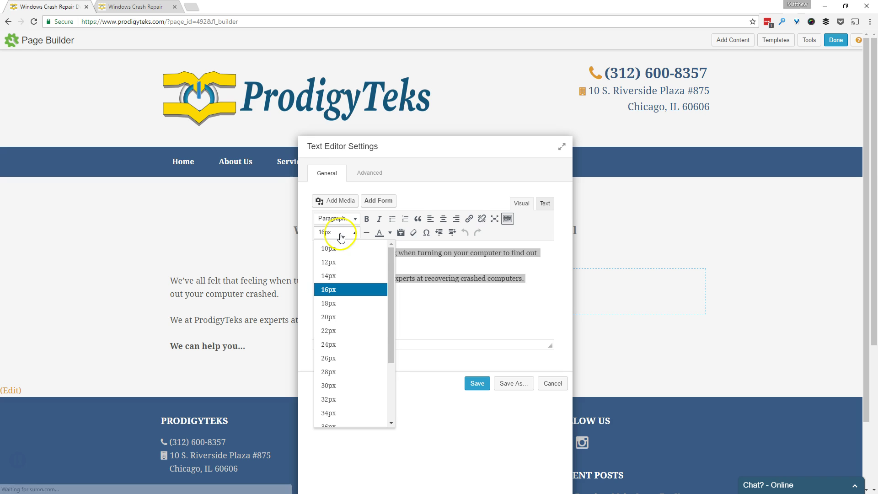
{"action": "left_click", "coordinate": [335, 317]}
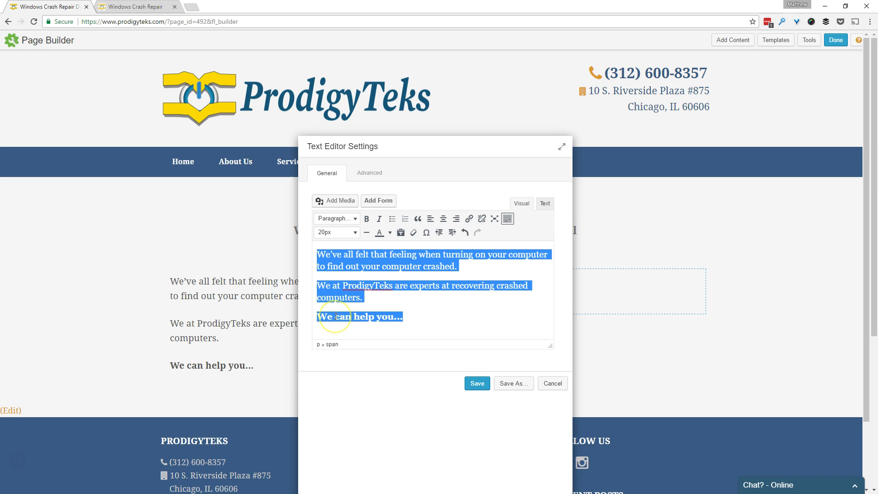
{"action": "left_click", "coordinate": [475, 383]}
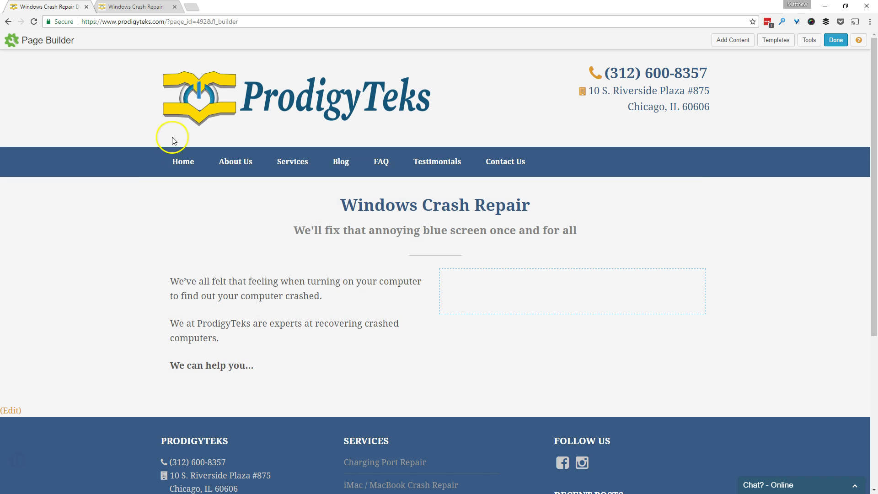
- Check the reference page for the checkmark list and add an Icon module below the intro text in the left column
{"action": "left_click", "coordinate": [133, 6]}
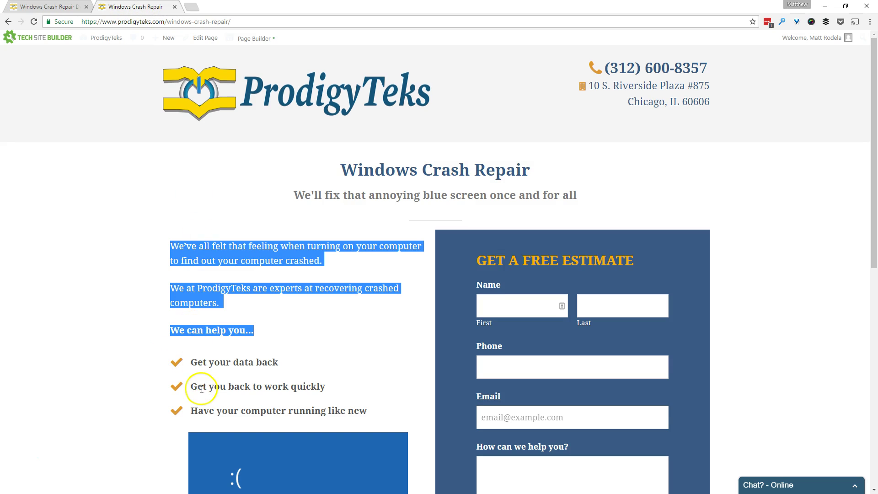
{"action": "left_click", "coordinate": [191, 365]}
{"action": "scroll", "coordinate": [205, 270], "scroll_direction": "down", "scroll_amount": 2}
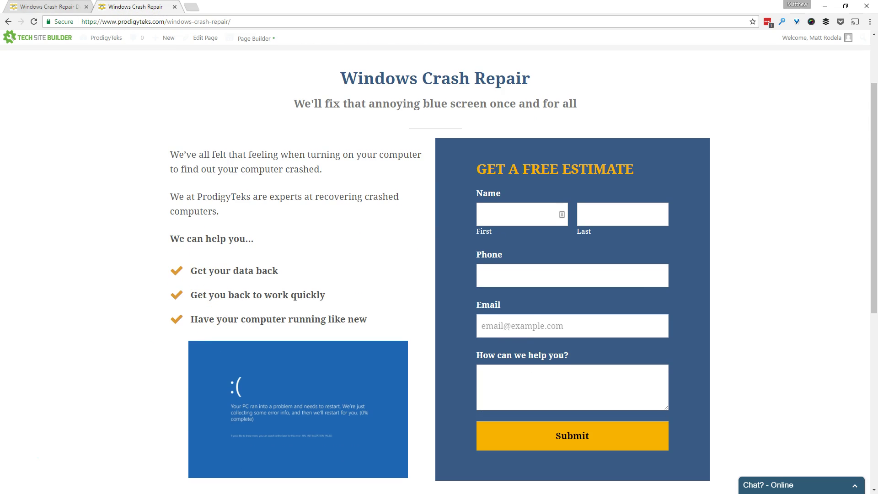
{"action": "left_click", "coordinate": [49, 7]}
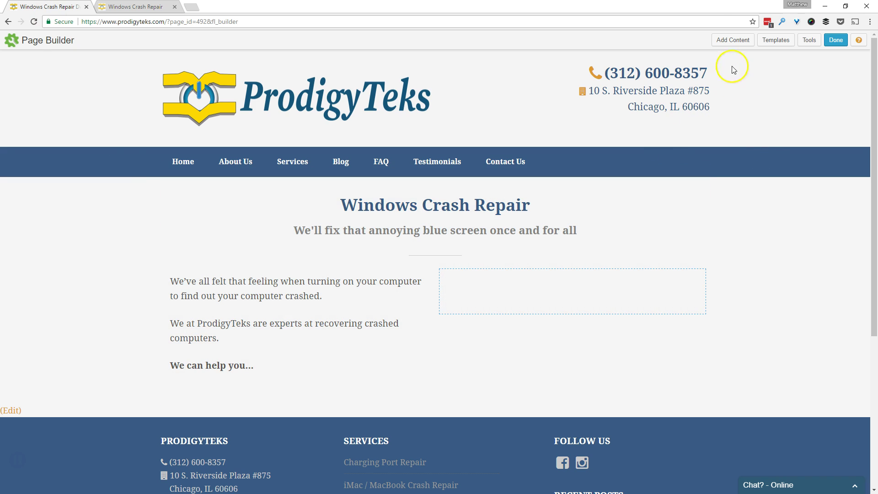
{"action": "left_click", "coordinate": [726, 39]}
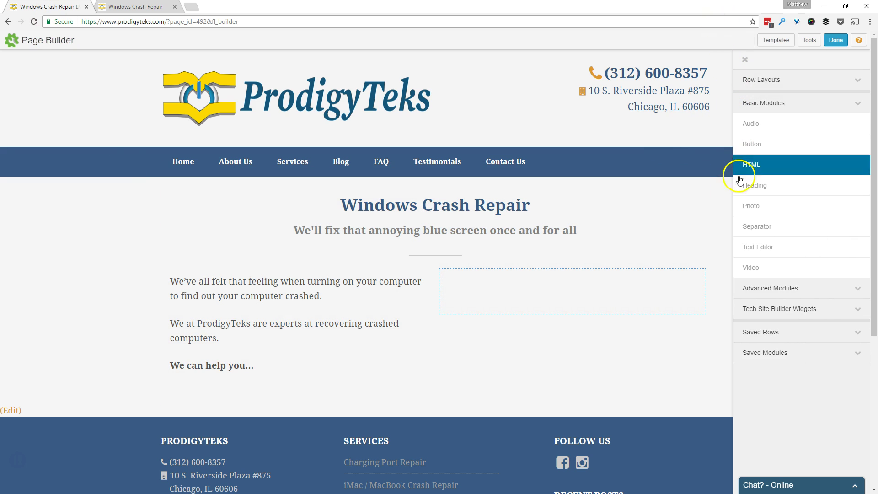
{"action": "left_click", "coordinate": [749, 288]}
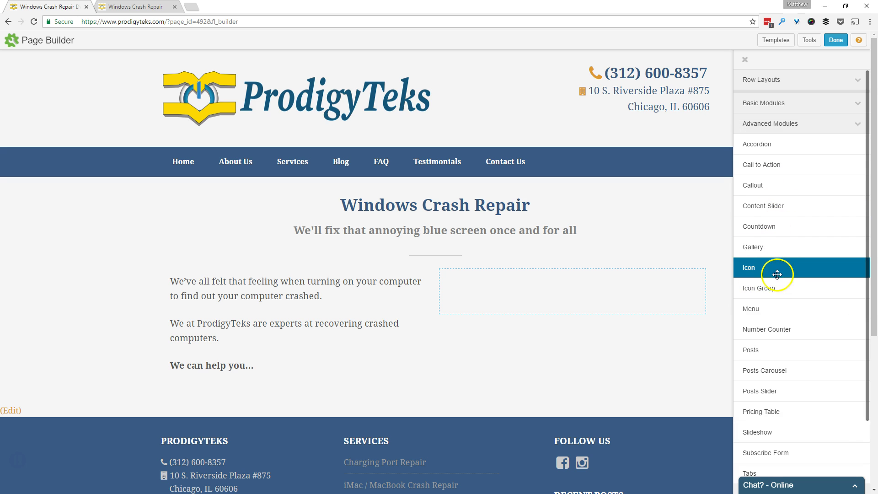
{"action": "left_click_drag", "start_coordinate": [771, 272], "coordinate": [242, 422]}
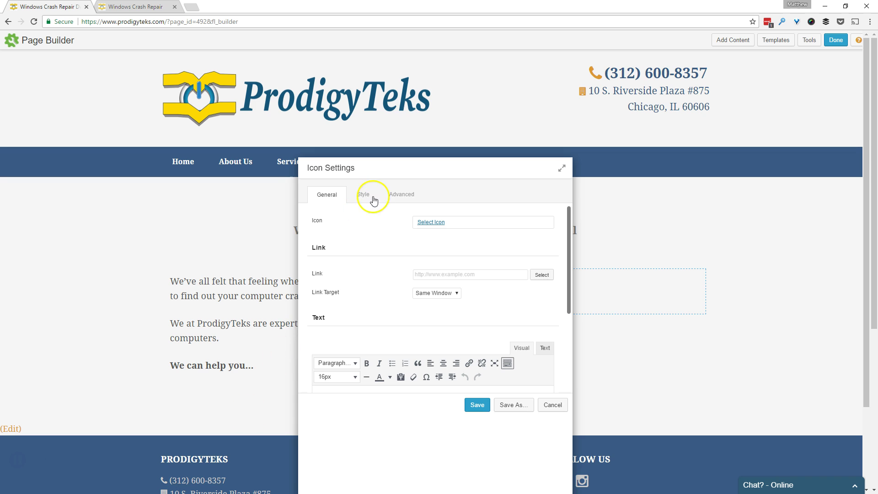
- Search the icon library for "check" and choose the plain Font Awesome checkmark as the module's icon
{"action": "left_click", "coordinate": [424, 224]}
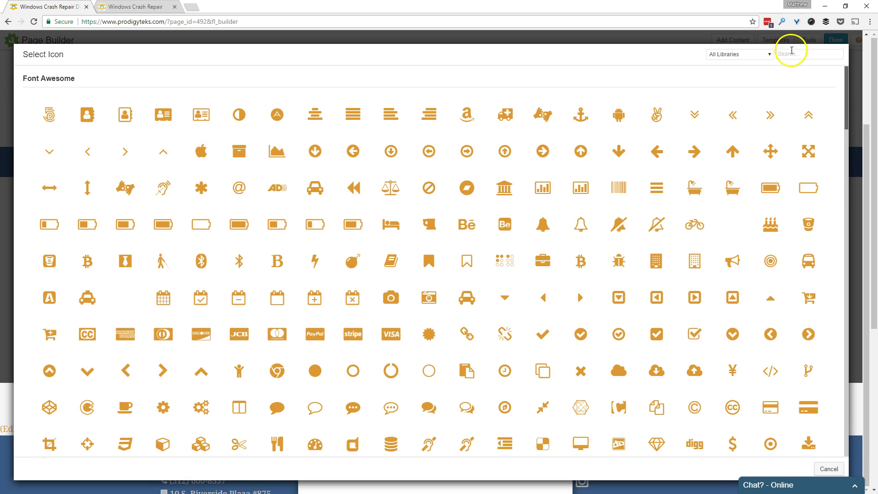
{"action": "left_click", "coordinate": [796, 56]}
{"action": "type", "text": "check"}
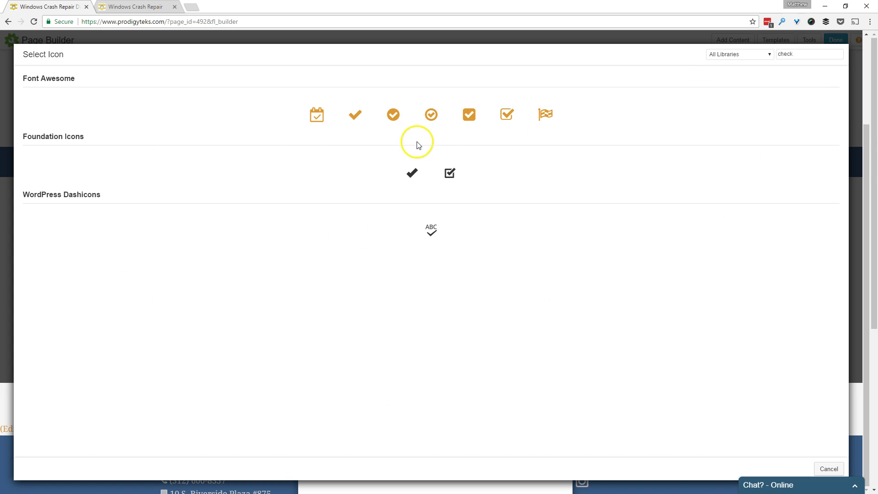
{"action": "left_click", "coordinate": [354, 118]}
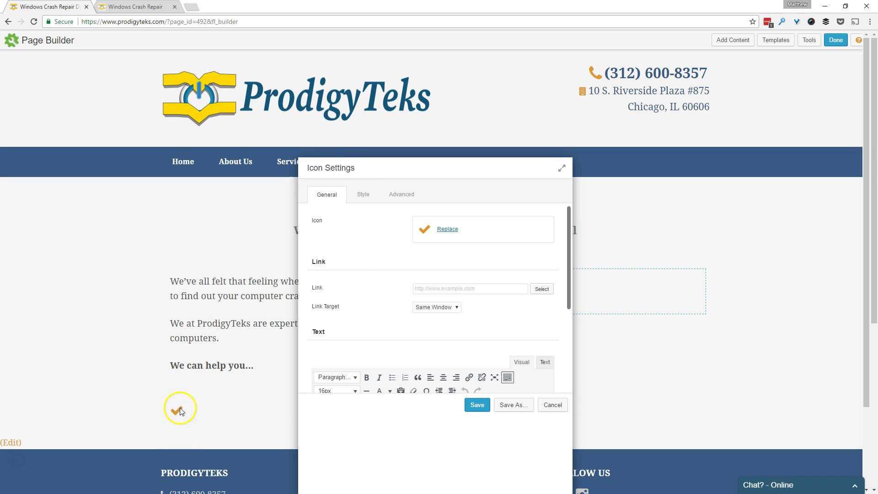
- Copy "Get your data back" from the reference page into the checkmark icon's text and save the module
{"action": "scroll", "coordinate": [361, 329], "scroll_direction": "down", "scroll_amount": 2}
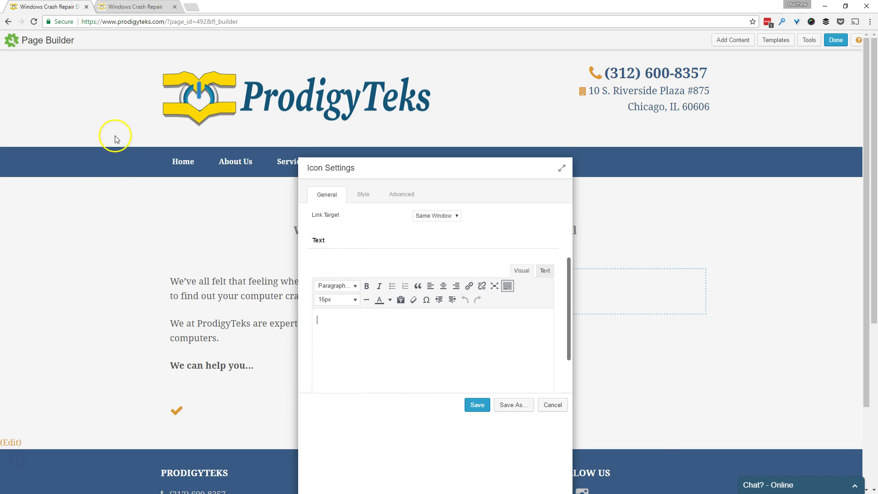
{"action": "left_click", "coordinate": [135, 7]}
{"action": "left_click_drag", "start_coordinate": [278, 270], "coordinate": [190, 271]}
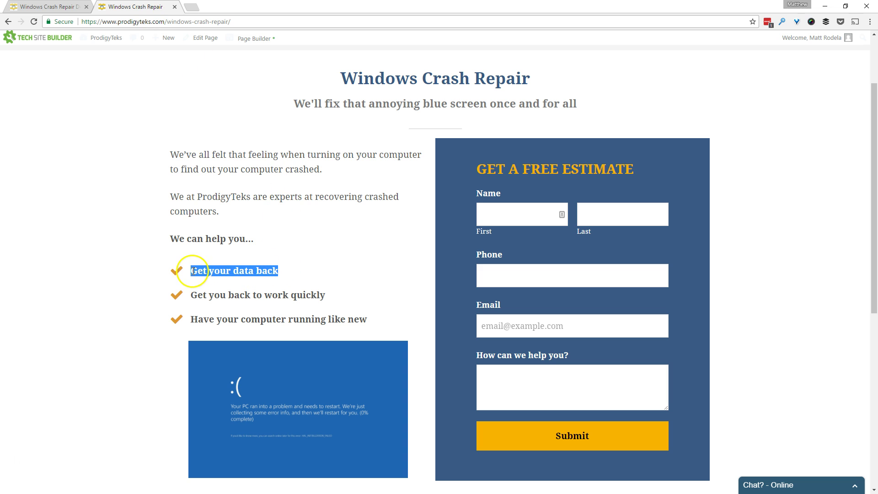
{"action": "right_click", "coordinate": [219, 271]}
{"action": "left_click", "coordinate": [231, 280]}
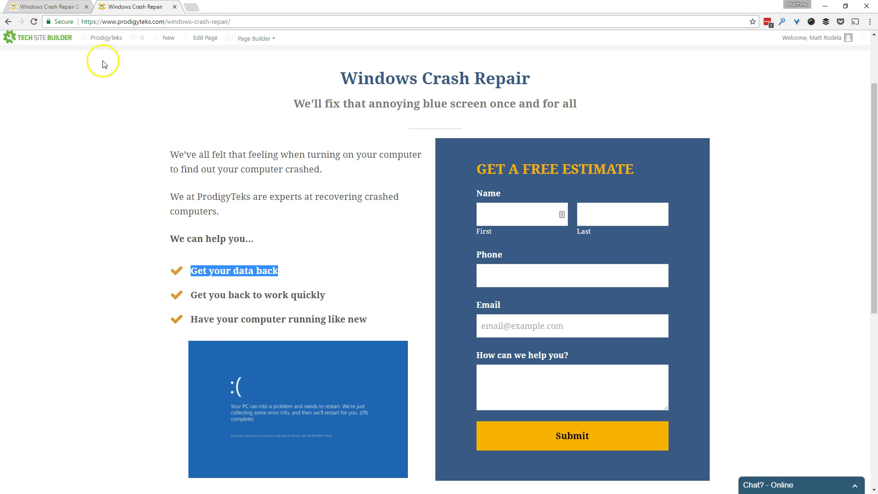
{"action": "left_click", "coordinate": [48, 6]}
{"action": "right_click", "coordinate": [343, 329]}
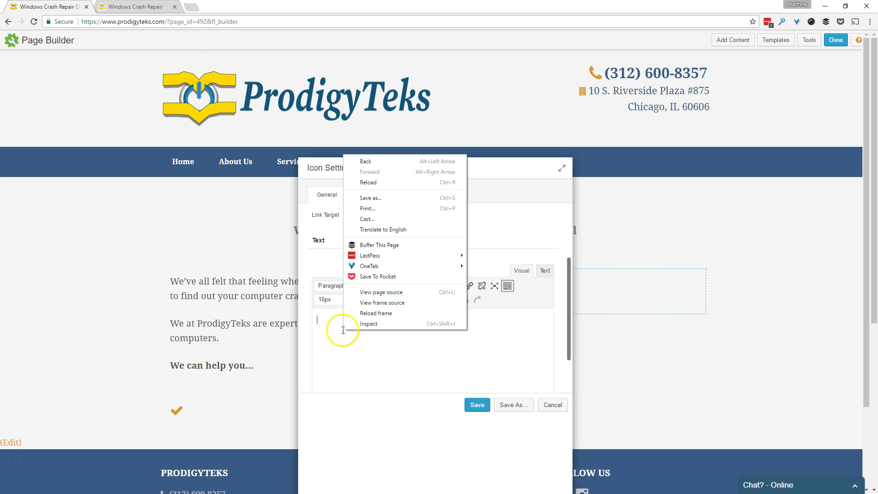
{"action": "left_click", "coordinate": [334, 364]}
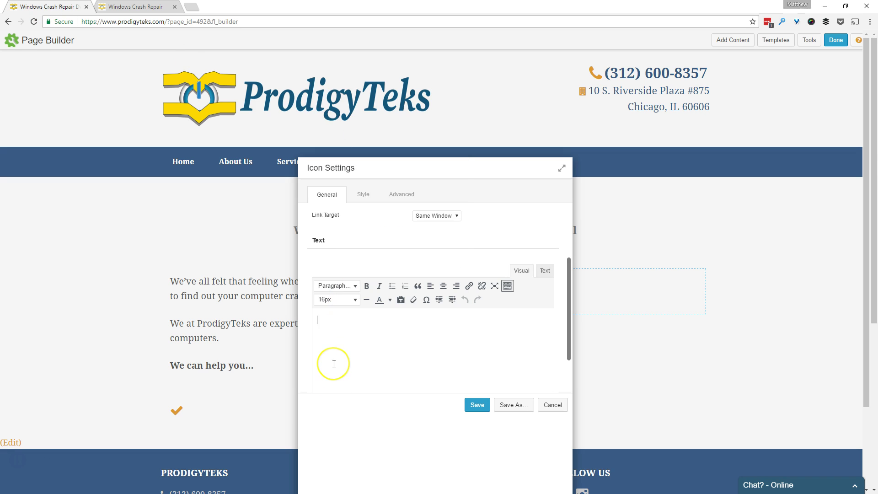
{"action": "key", "text": "ctrl+v"}
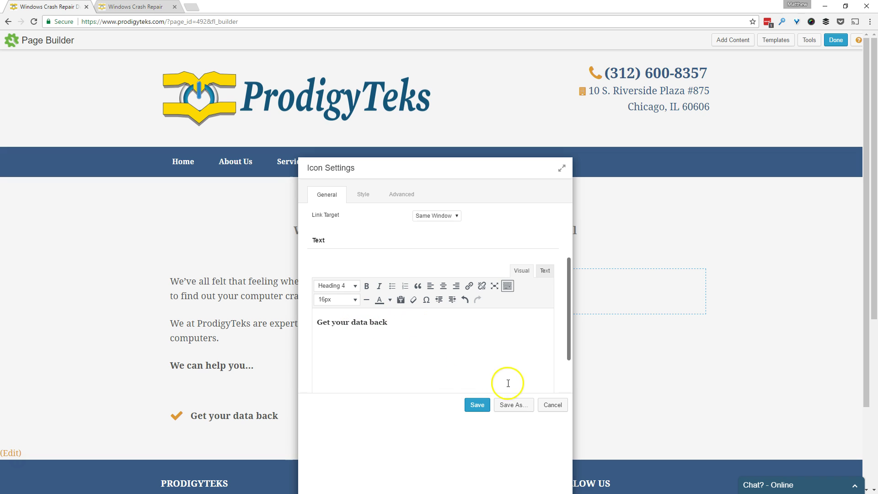
{"action": "left_click", "coordinate": [474, 410]}
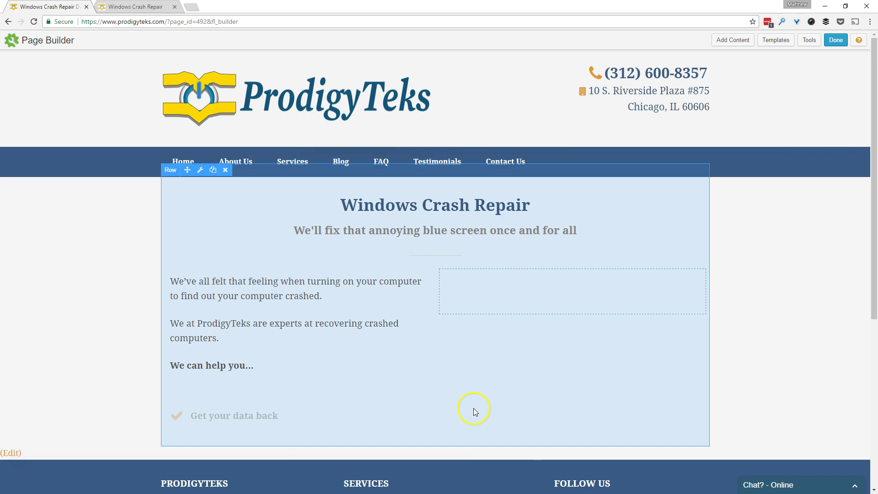
{"action": "mouse_move", "coordinate": [219, 413]}
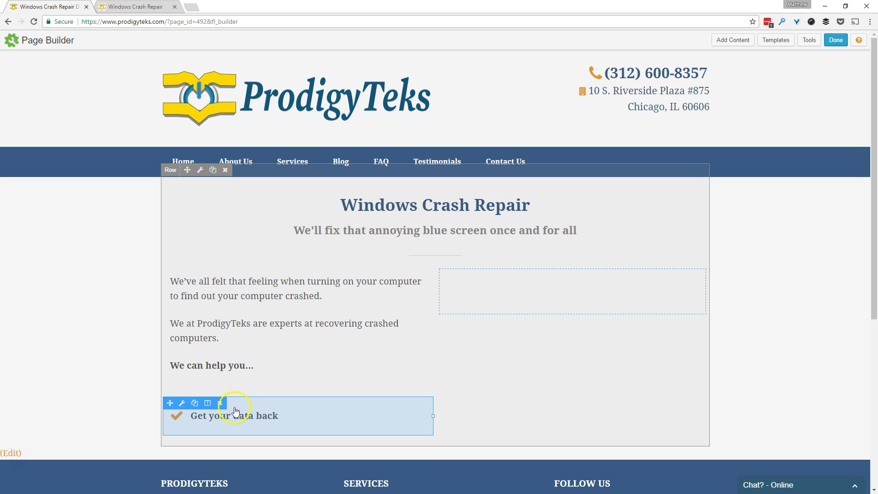
- Set the top and bottom margins of the "Get your data back" icon module to 0 px and save it
{"action": "left_click", "coordinate": [195, 403]}
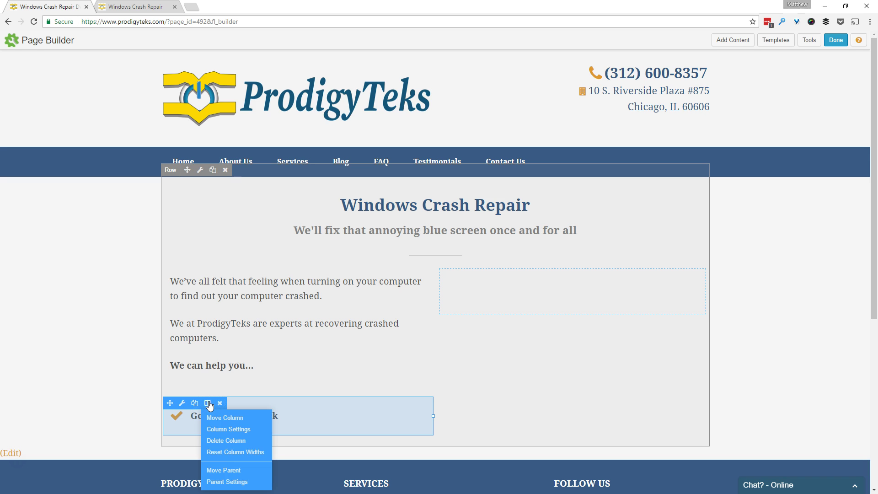
{"action": "left_click", "coordinate": [218, 434]}
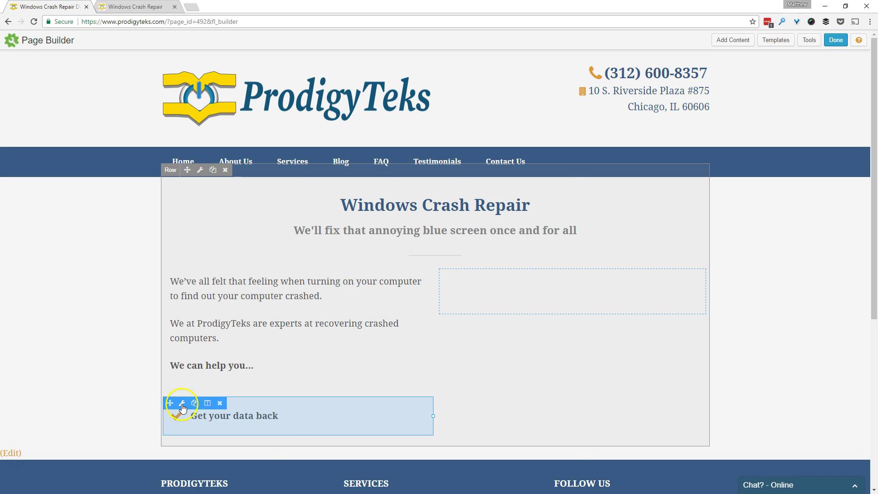
{"action": "left_click", "coordinate": [182, 404]}
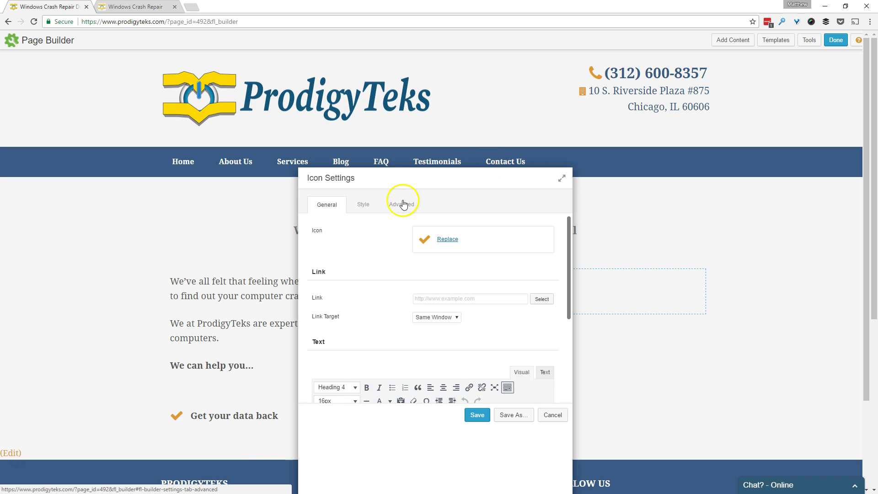
{"action": "left_click", "coordinate": [400, 203]}
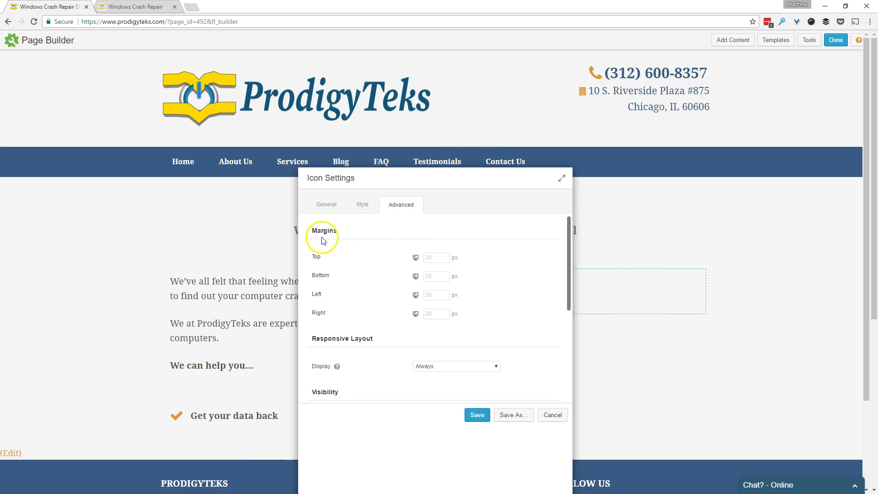
{"action": "type", "text": "0"}
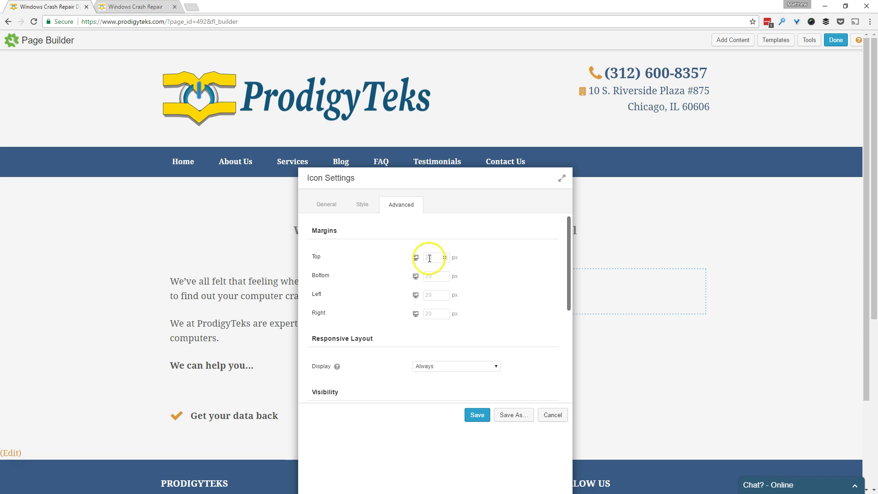
{"action": "left_click", "coordinate": [429, 276]}
{"action": "type", "text": "0"}
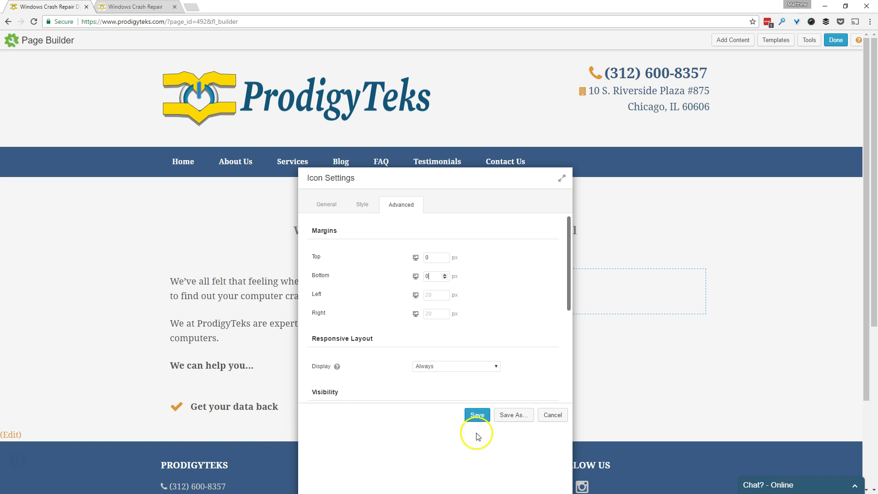
{"action": "left_click", "coordinate": [477, 416]}
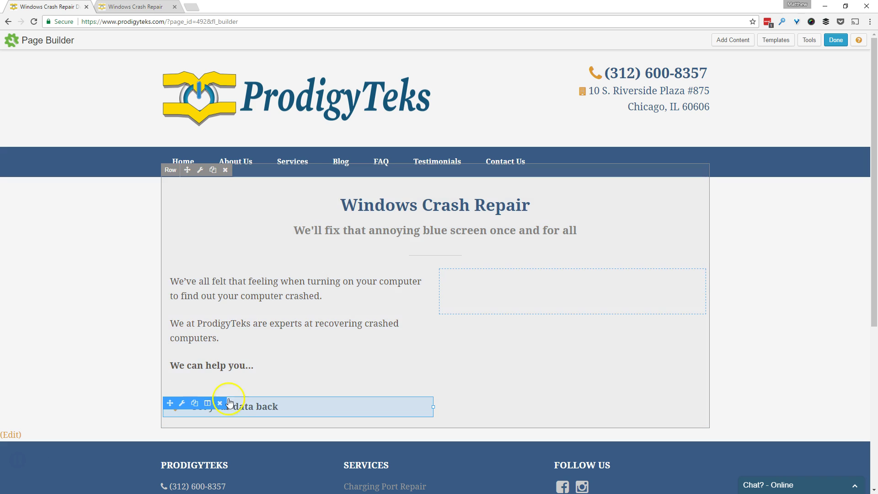
- Duplicate the "Get your data back" checkmark module twice to make a three-item list
{"action": "scroll", "coordinate": [241, 396], "scroll_direction": "down", "scroll_amount": 1}
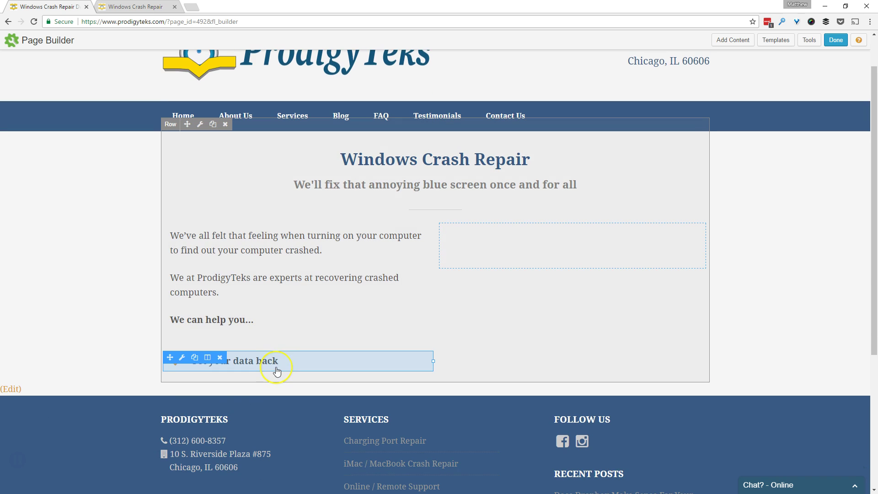
{"action": "left_click", "coordinate": [195, 357]}
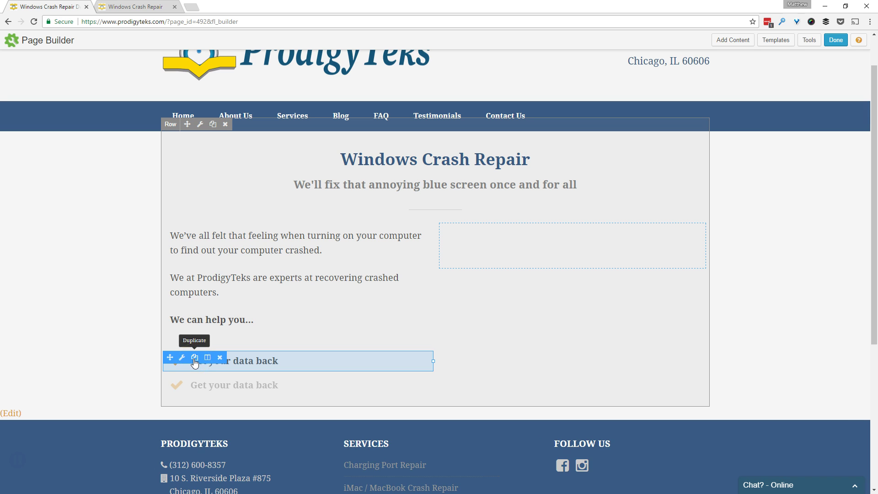
{"action": "left_click", "coordinate": [195, 357]}
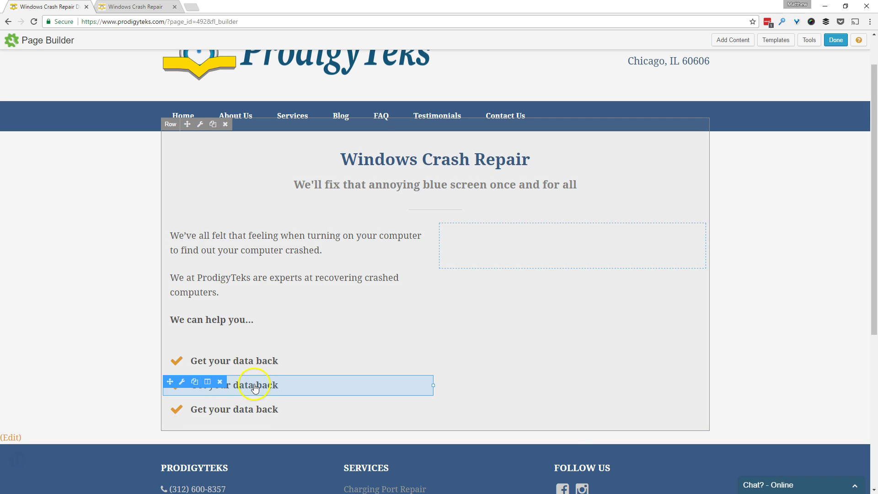
- Replace the second checkmark's text with "Get you back to work quickly" copied from the reference page, keep it as Heading 4, and save
{"action": "left_click", "coordinate": [255, 388]}
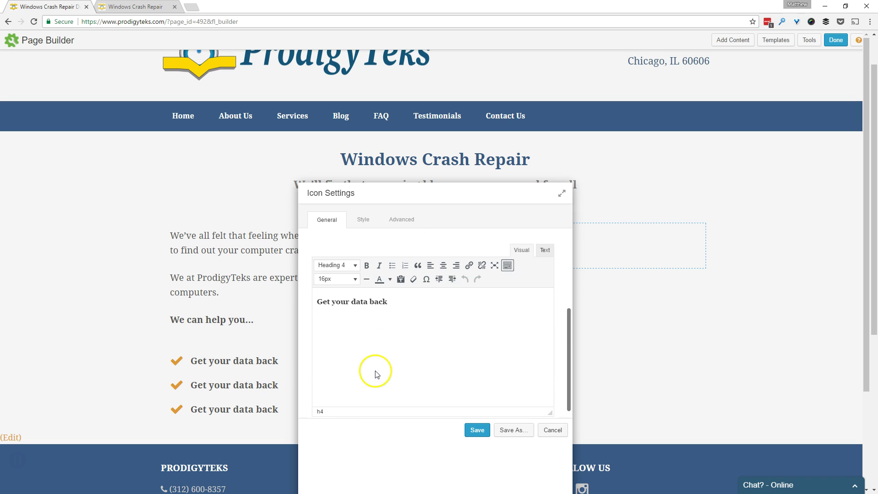
{"action": "left_click", "coordinate": [148, 6]}
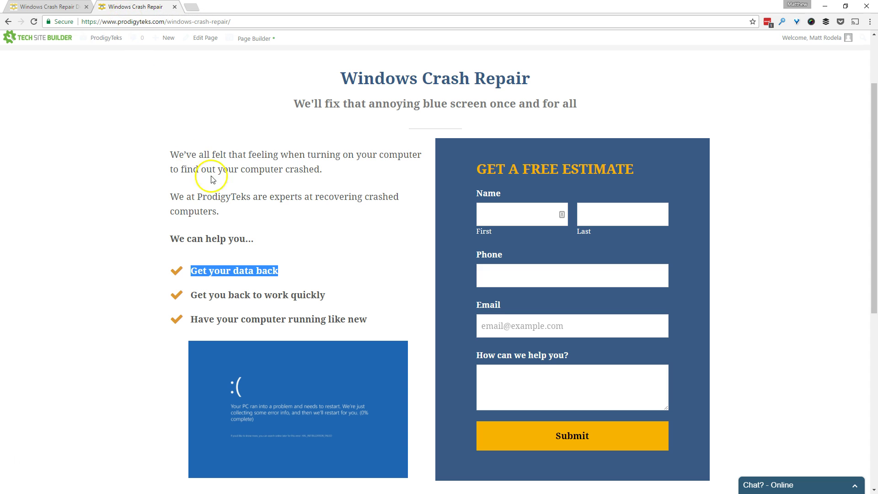
{"action": "left_click_drag", "start_coordinate": [190, 294], "coordinate": [333, 294]}
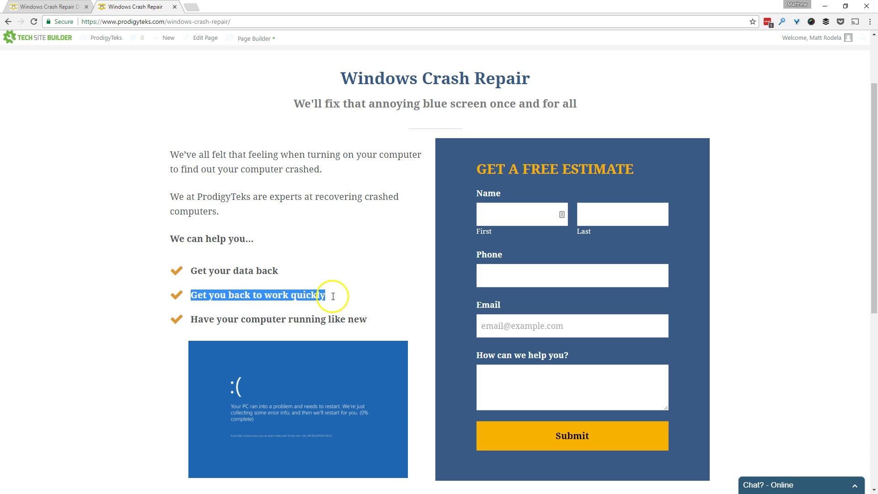
{"action": "left_click", "coordinate": [45, 7]}
{"action": "left_click_drag", "start_coordinate": [388, 301], "coordinate": [313, 303]}
{"action": "key", "text": "ctrl+v"}
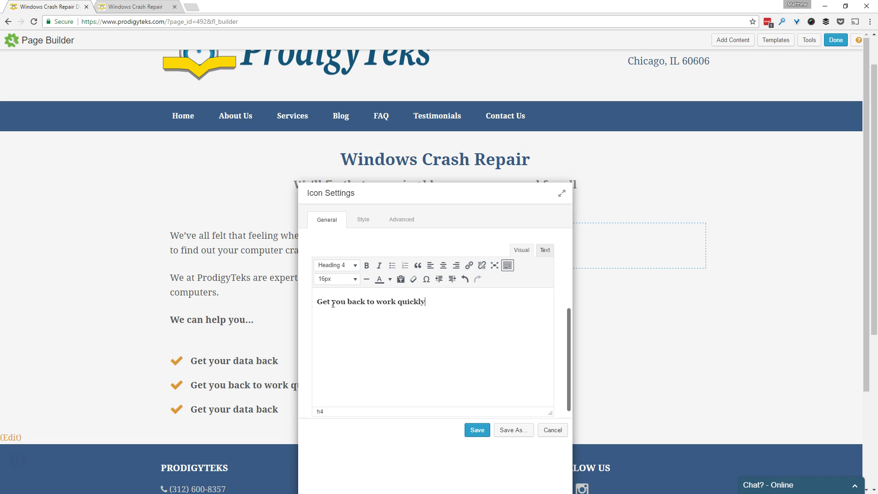
{"action": "left_click_drag", "start_coordinate": [450, 298], "coordinate": [314, 298]}
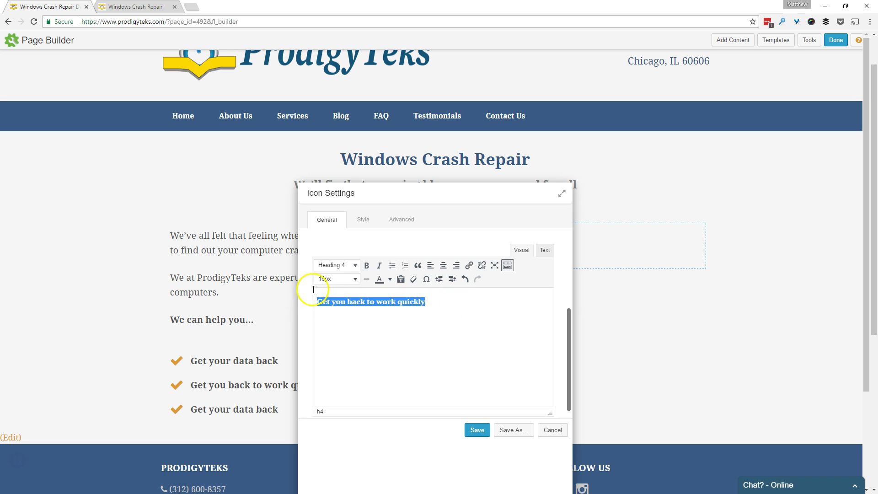
{"action": "left_click", "coordinate": [338, 267]}
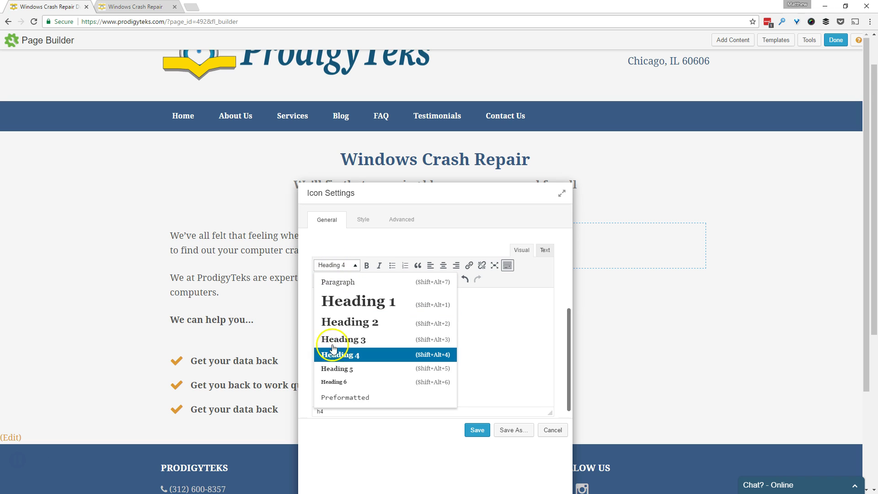
{"action": "left_click", "coordinate": [505, 320]}
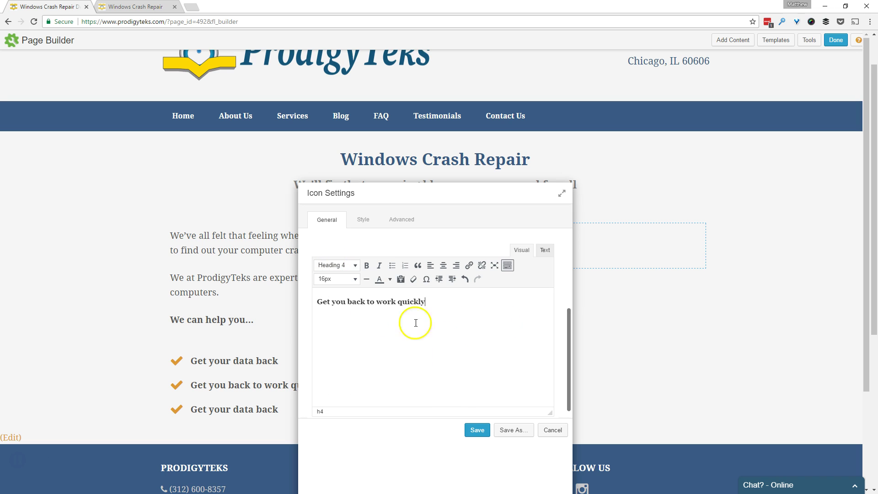
{"action": "left_click", "coordinate": [467, 431]}
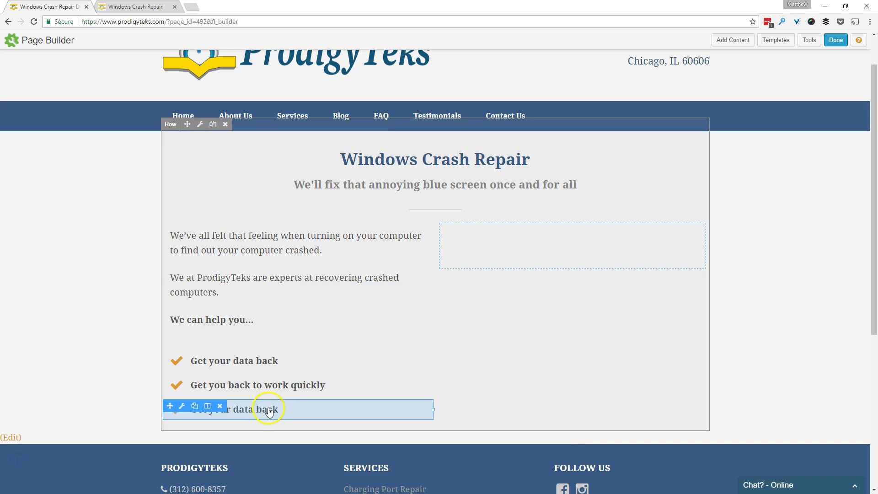
- Replace the third checkmark's text with "Have your computer running like new" copied from the reference page and save the module
{"action": "left_click", "coordinate": [274, 408]}
{"action": "key", "text": "ctrl+Tab"}
{"action": "left_click_drag", "start_coordinate": [392, 319], "coordinate": [190, 323]}
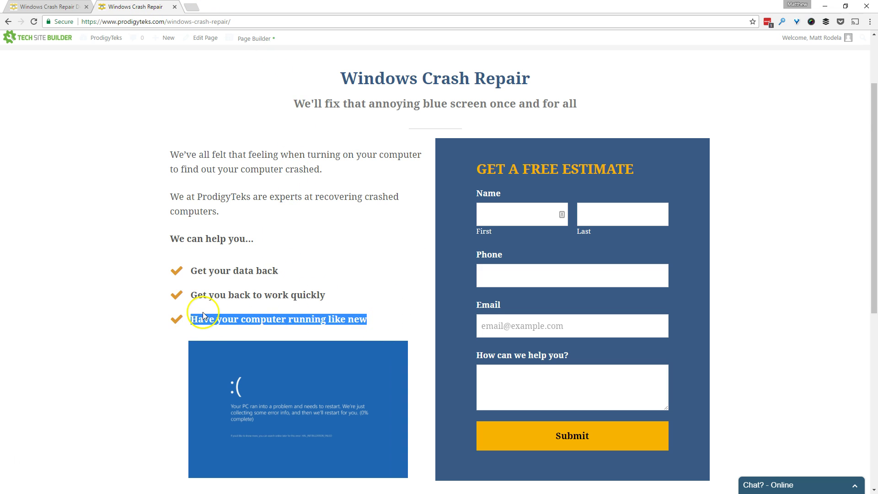
{"action": "key", "text": "ctrl+Tab"}
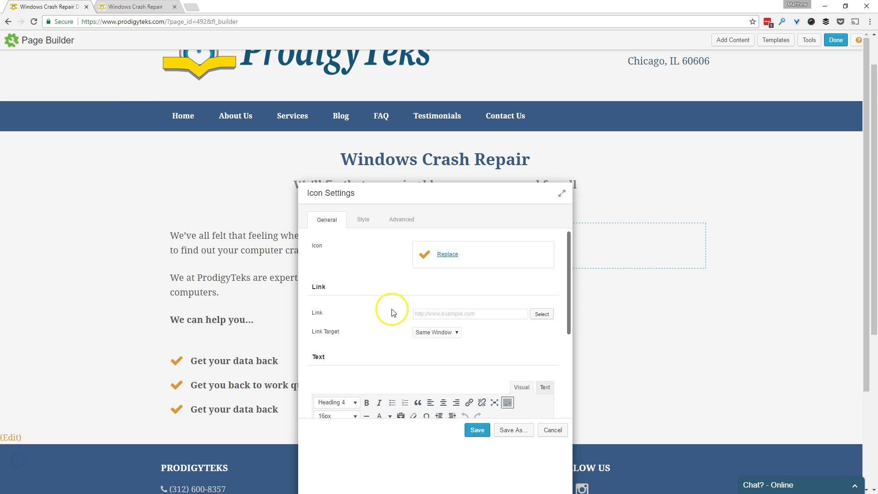
{"action": "scroll", "coordinate": [407, 402], "scroll_direction": "down", "scroll_amount": 4}
{"action": "left_click_drag", "start_coordinate": [404, 309], "coordinate": [313, 302]}
{"action": "key", "text": "ctrl+v"}
{"action": "left_click", "coordinate": [478, 430]}
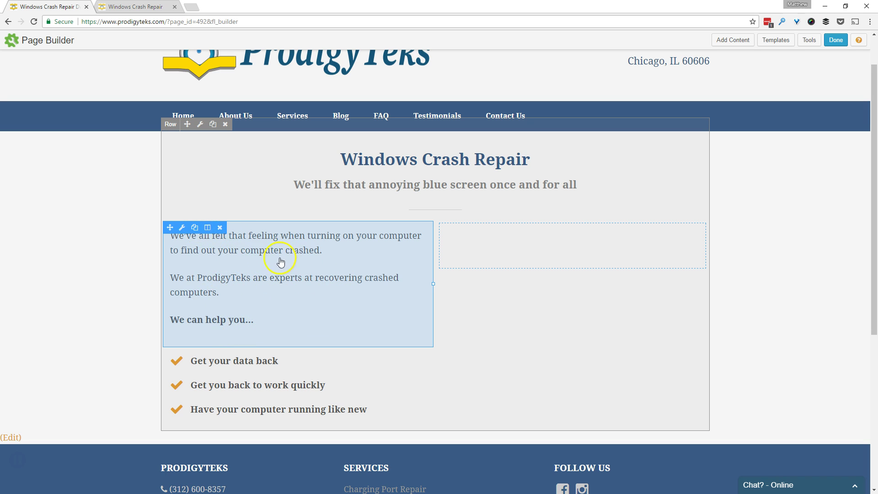
- Set the bottom margin of the intro text module above the checkmark list to 0 px and save it
{"action": "left_click", "coordinate": [181, 228]}
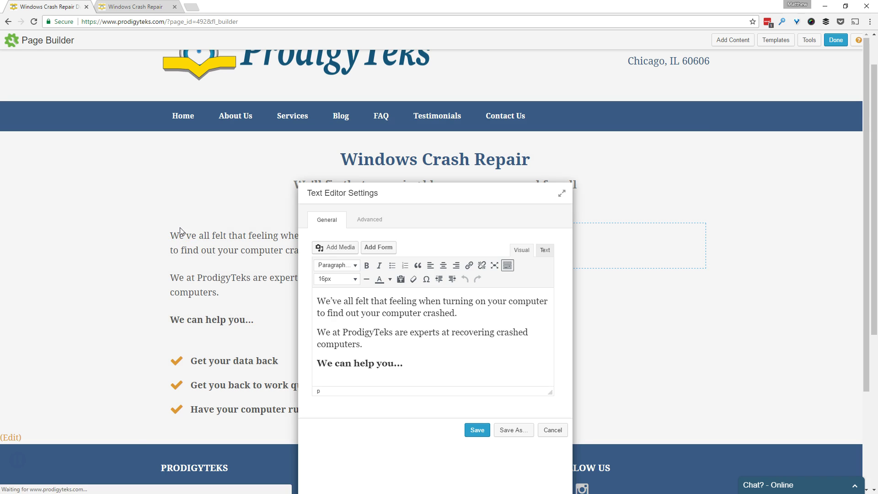
{"action": "left_click", "coordinate": [373, 223]}
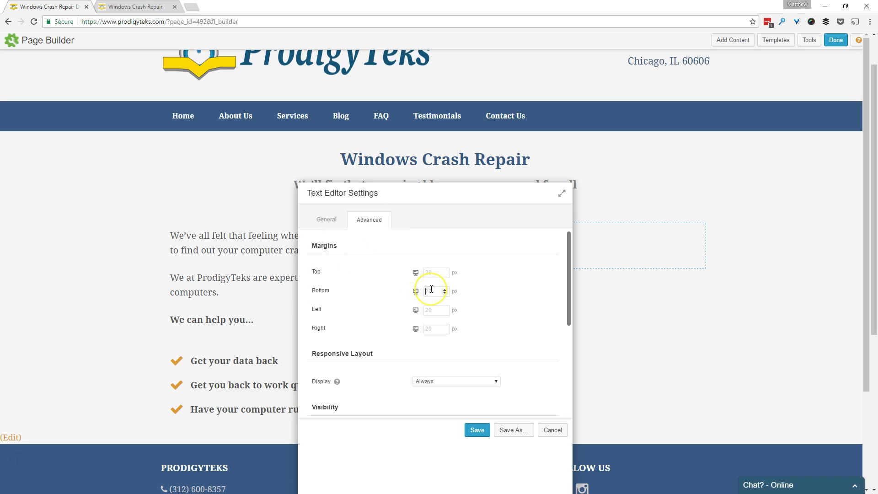
{"action": "type", "text": "0"}
{"action": "left_click", "coordinate": [489, 432]}
{"action": "left_click", "coordinate": [478, 431]}
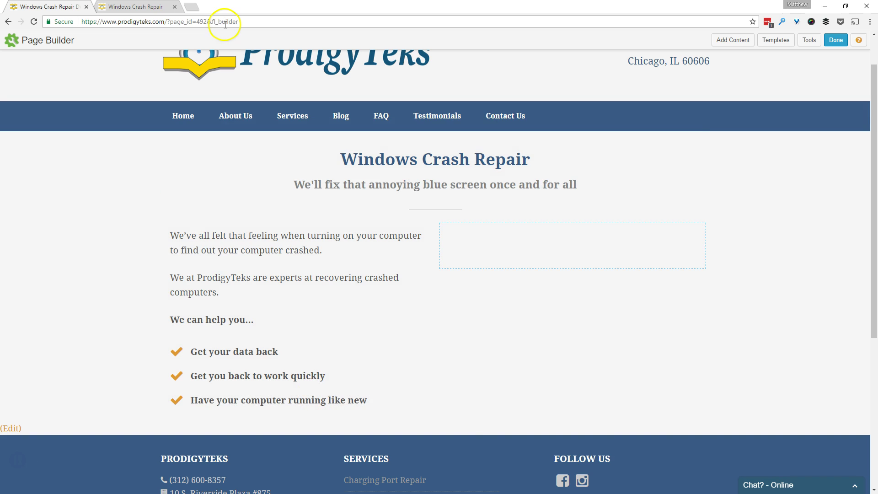
- Check the reference page for the image under the list and add a Photo module below the last checkmark in the left column
{"action": "left_click", "coordinate": [132, 7]}
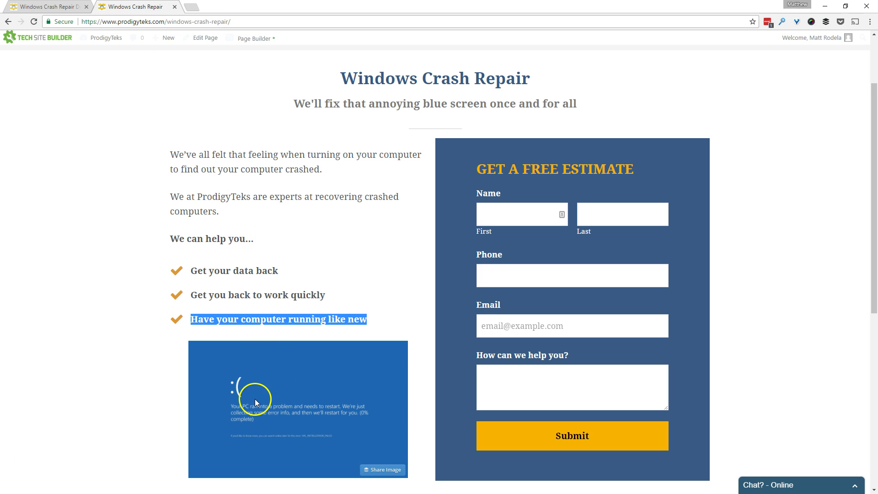
{"action": "scroll", "coordinate": [297, 355], "scroll_direction": "down", "scroll_amount": 1}
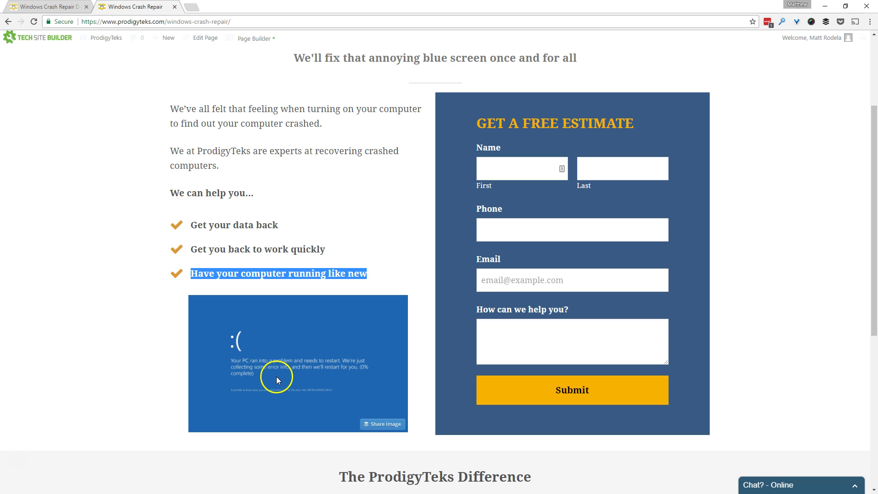
{"action": "left_click", "coordinate": [40, 6]}
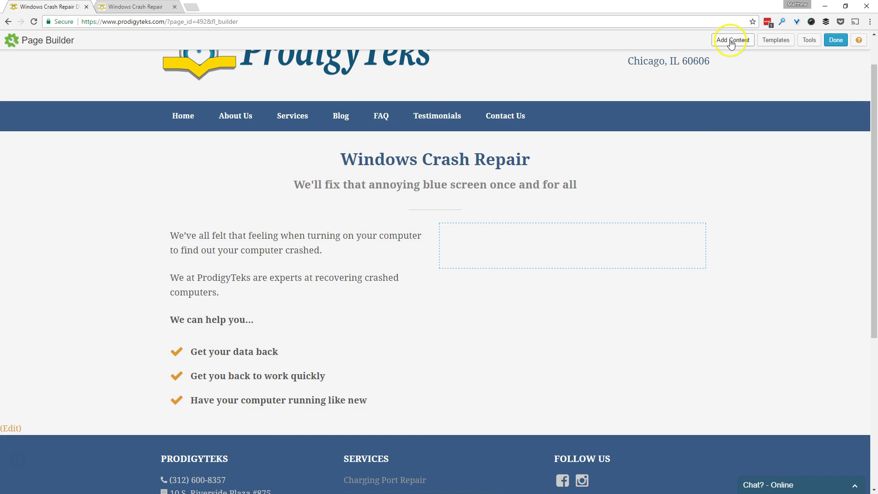
{"action": "left_click", "coordinate": [731, 39]}
{"action": "left_click", "coordinate": [761, 103]}
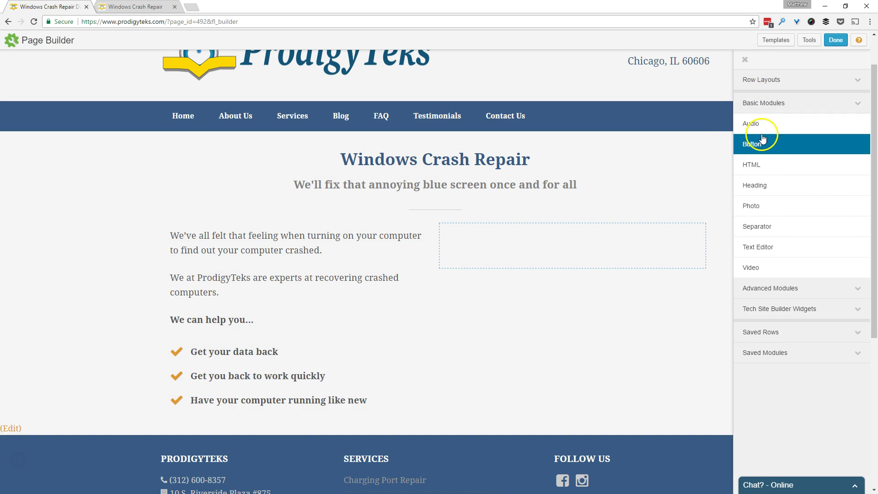
{"action": "left_click_drag", "start_coordinate": [766, 206], "coordinate": [296, 447]}
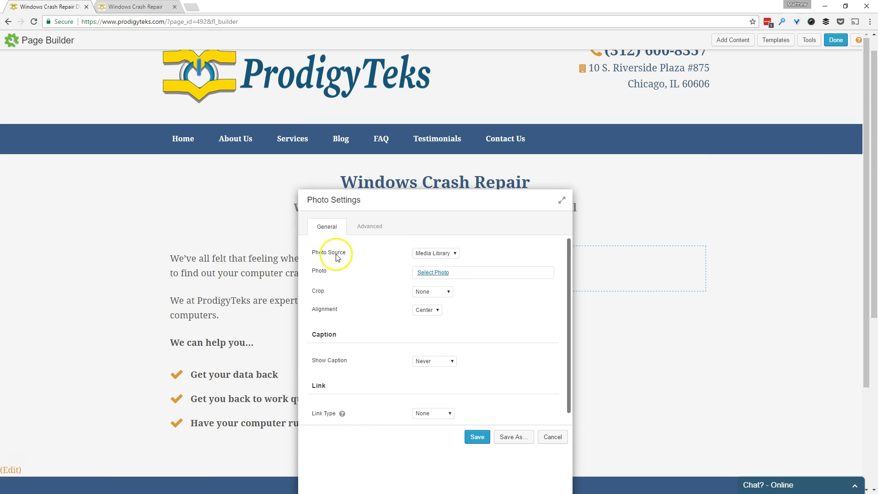
- Select the blue crash screen image from the media library for the Photo module, save it, and review the left column
{"action": "left_click", "coordinate": [428, 274]}
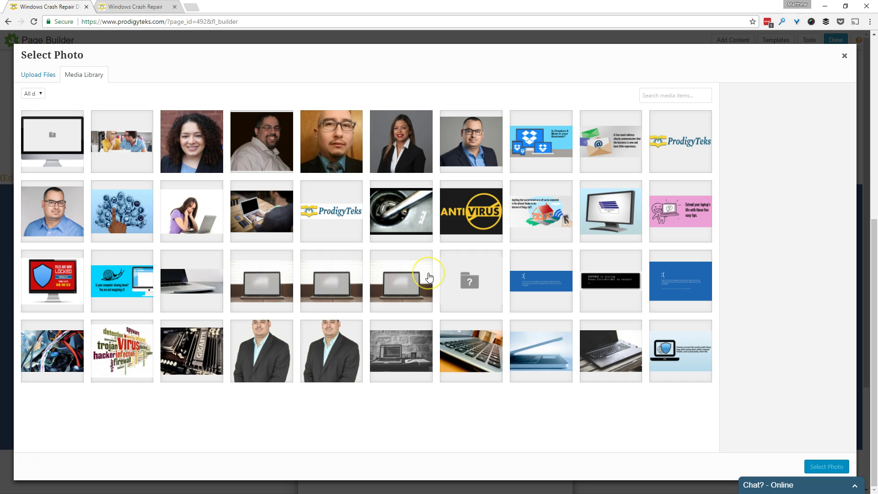
{"action": "left_click", "coordinate": [663, 280]}
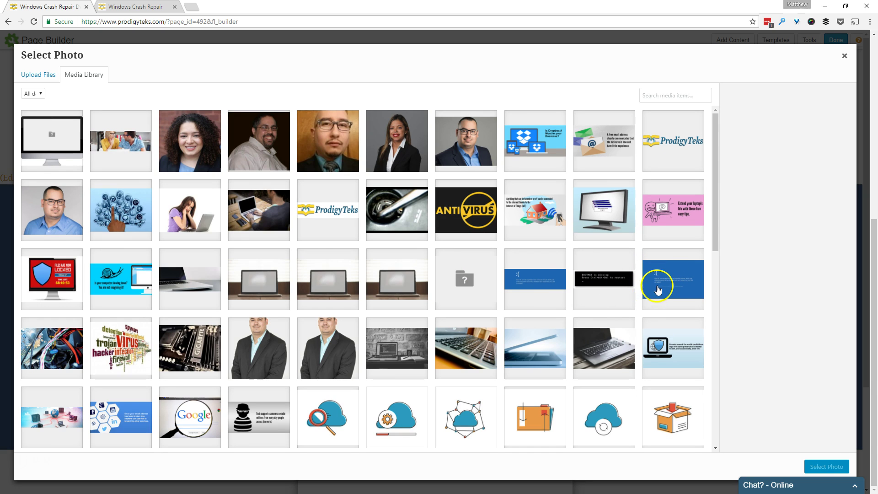
{"action": "left_click", "coordinate": [819, 467]}
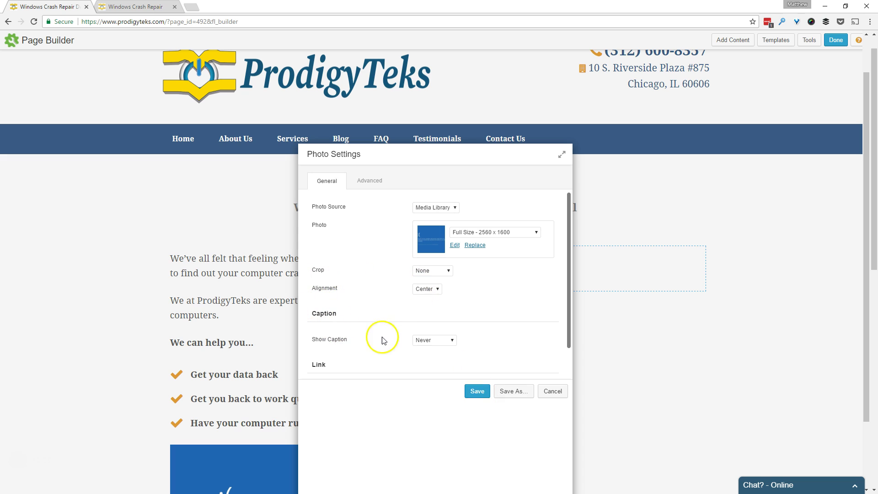
{"action": "left_click", "coordinate": [477, 391]}
{"action": "scroll", "coordinate": [385, 364], "scroll_direction": "down", "scroll_amount": 3}
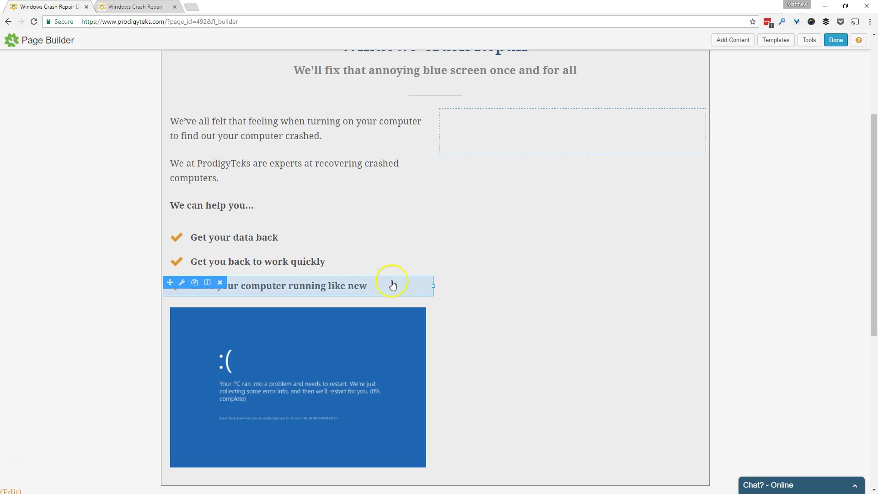
{"action": "scroll", "coordinate": [550, 256], "scroll_direction": "up", "scroll_amount": 2}
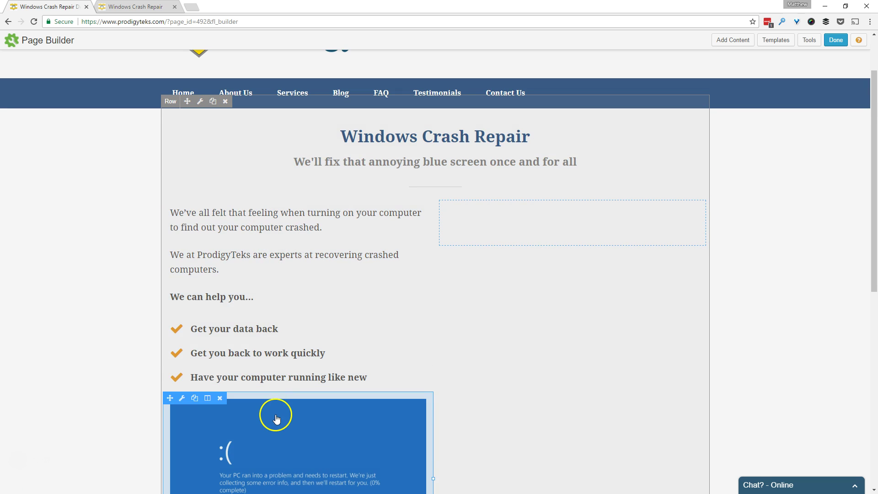
{"action": "scroll", "coordinate": [274, 414], "scroll_direction": "down", "scroll_amount": 1}
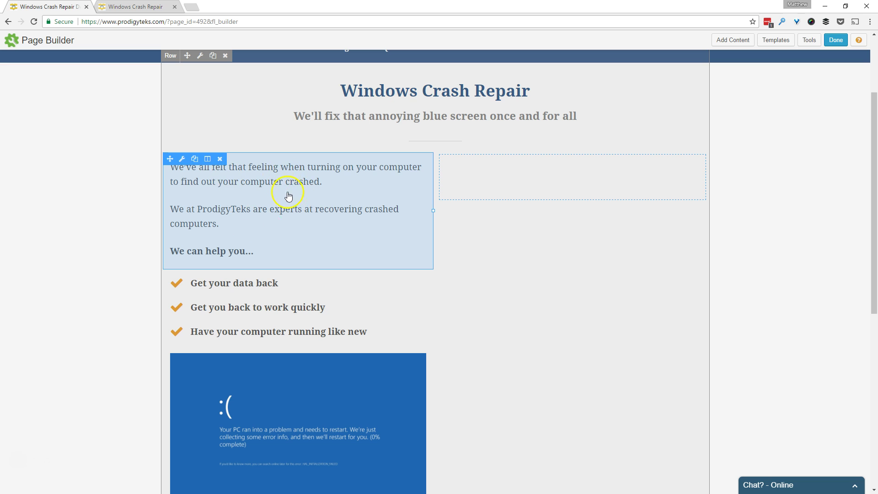
{"action": "scroll", "coordinate": [379, 130], "scroll_direction": "up", "scroll_amount": 2}
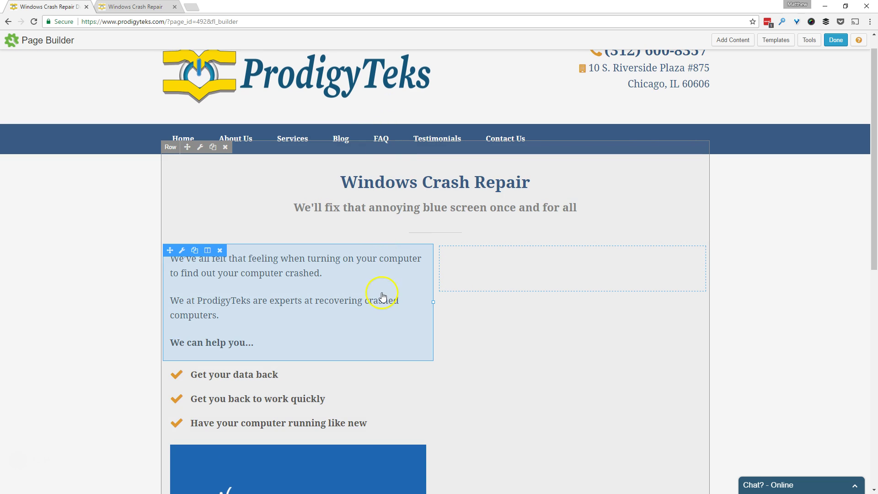
{"action": "scroll", "coordinate": [375, 295], "scroll_direction": "down", "scroll_amount": 4}
{"action": "scroll", "coordinate": [297, 210], "scroll_direction": "up", "scroll_amount": 2}
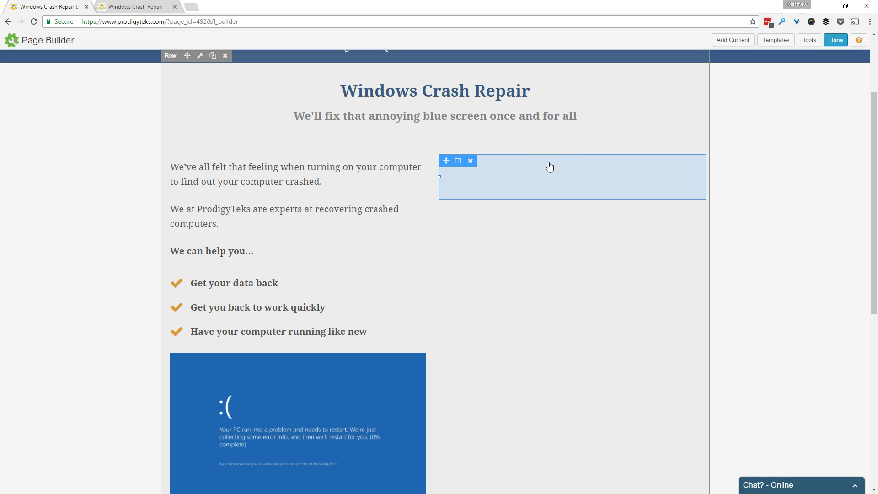
{"action": "left_click", "coordinate": [577, 173]}
{"action": "left_click", "coordinate": [608, 196]}
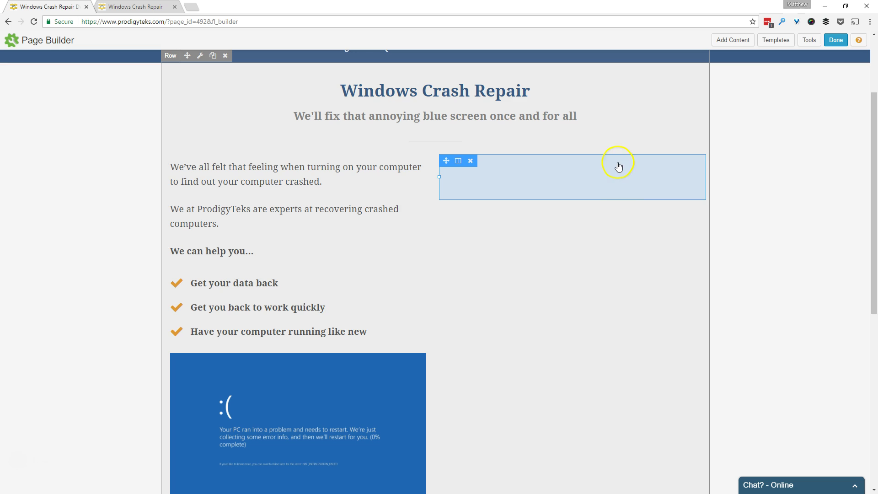
- Add a Custom Contact Form widget from the Tech Site Builder Widgets to the empty right column of the row
{"action": "scroll", "coordinate": [618, 162], "scroll_direction": "up", "scroll_amount": 1}
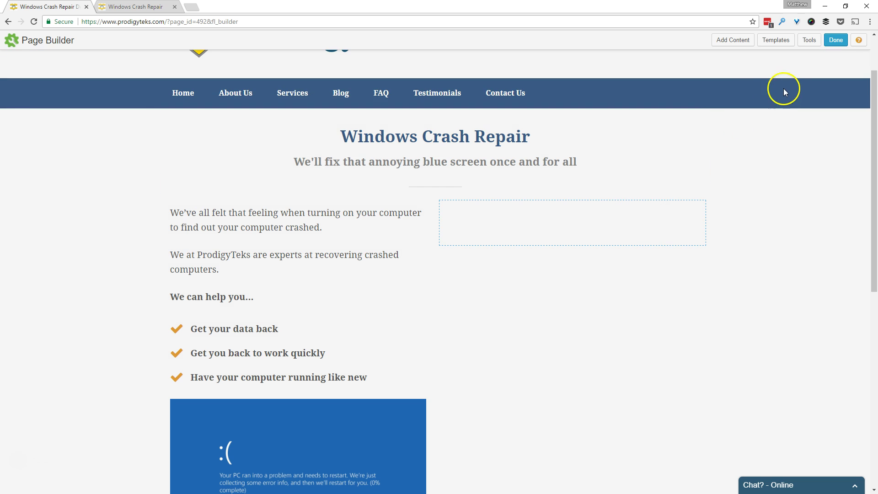
{"action": "left_click", "coordinate": [732, 39]}
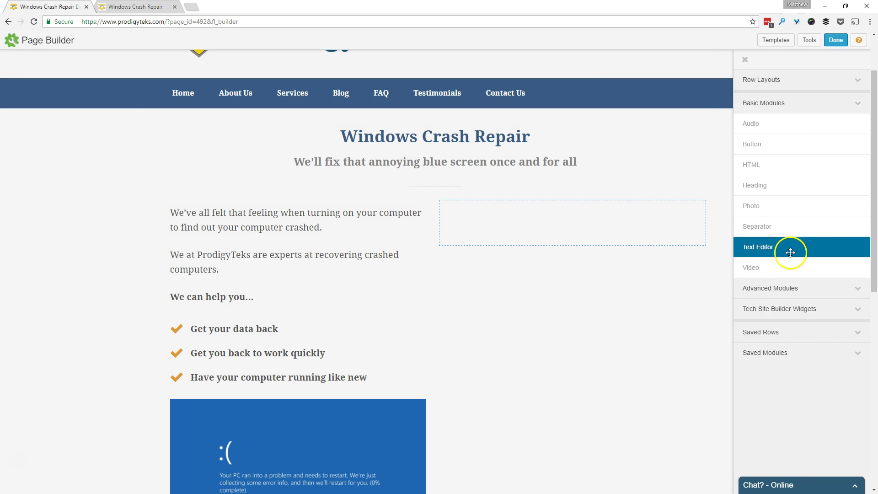
{"action": "left_click", "coordinate": [790, 315]}
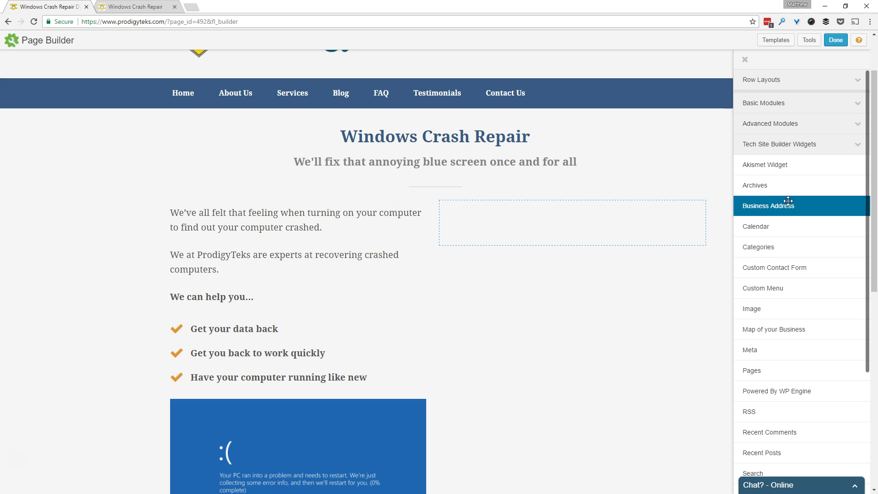
{"action": "scroll", "coordinate": [784, 280], "scroll_direction": "down", "scroll_amount": 1}
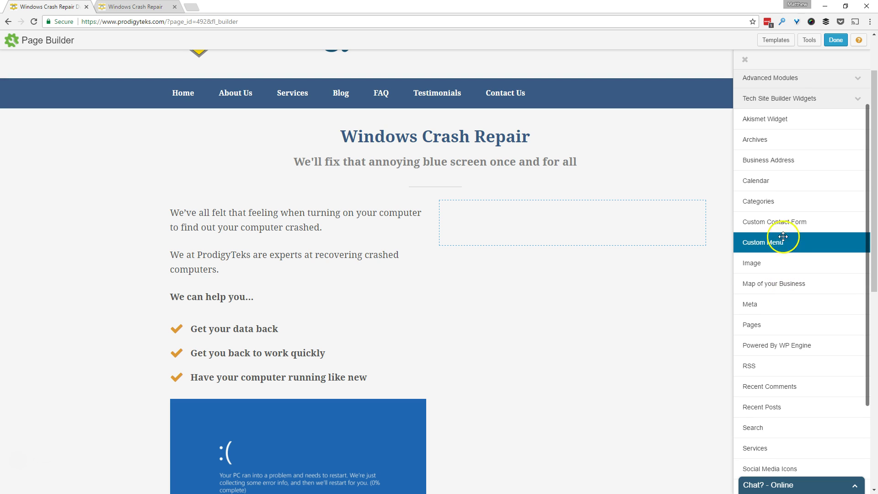
{"action": "left_click_drag", "start_coordinate": [782, 223], "coordinate": [534, 249]}
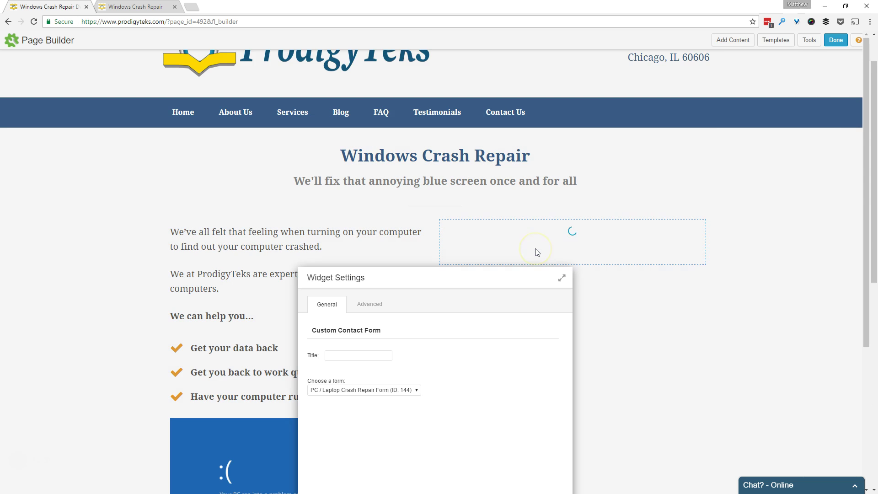
- Choose the PC / Laptop Crash Repair Form (ID: 144) as the widget's form
{"action": "left_click_drag", "start_coordinate": [505, 273], "coordinate": [507, 160]}
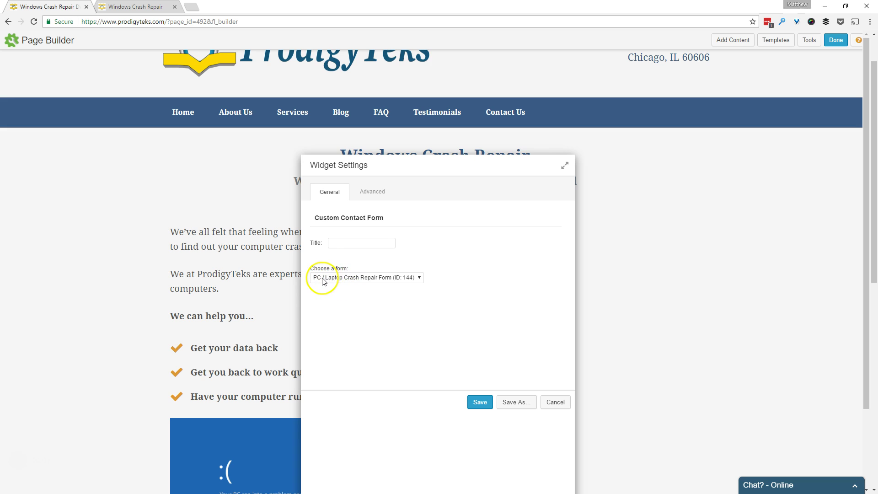
{"action": "left_click", "coordinate": [355, 278]}
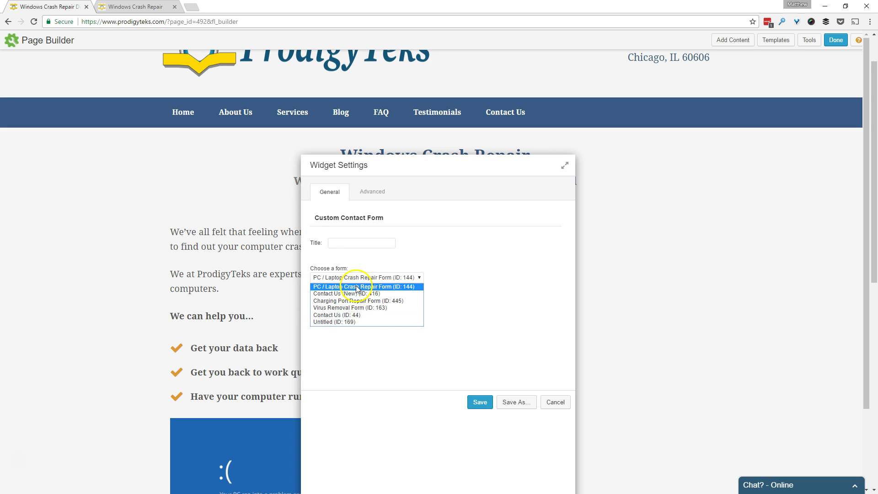
{"action": "left_click", "coordinate": [356, 287]}
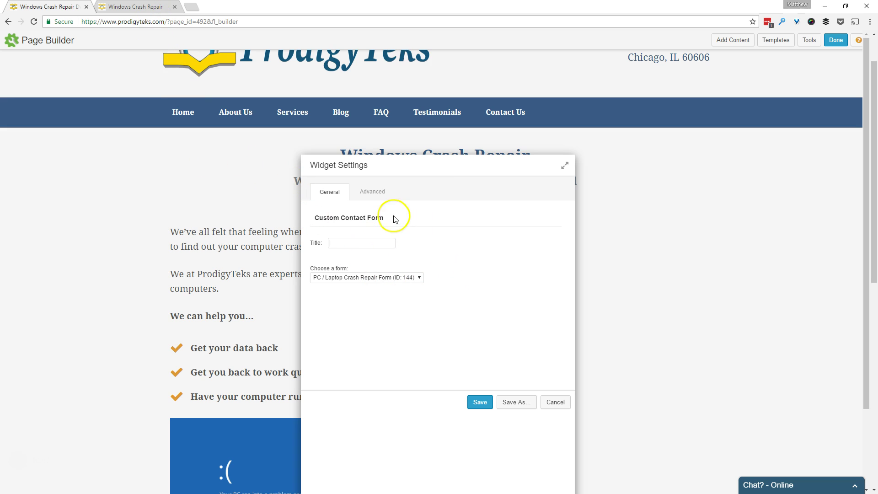
- Give the contact form widget the title "GET A FREE ESTIMATE" copied from the reference page and save the widget
{"action": "left_click", "coordinate": [152, 6]}
{"action": "left_click_drag", "start_coordinate": [472, 128], "coordinate": [646, 123]}
{"action": "key", "text": "ctrl+c"}
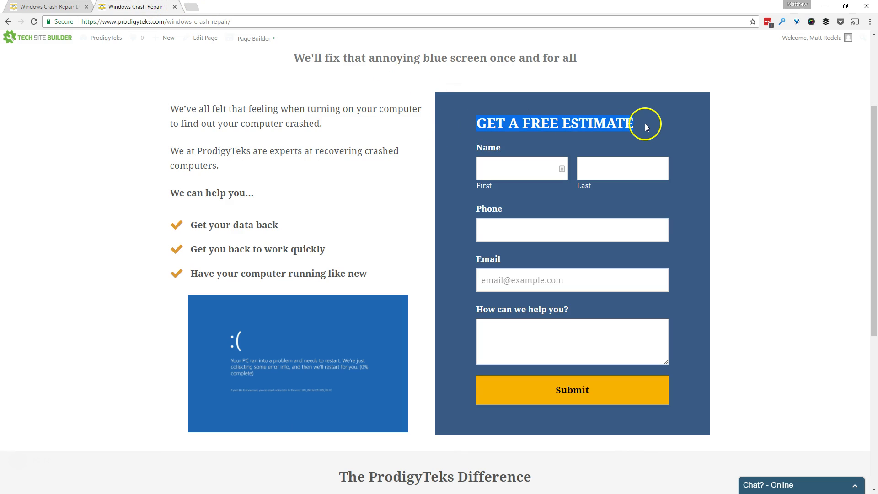
{"action": "left_click", "coordinate": [60, 7]}
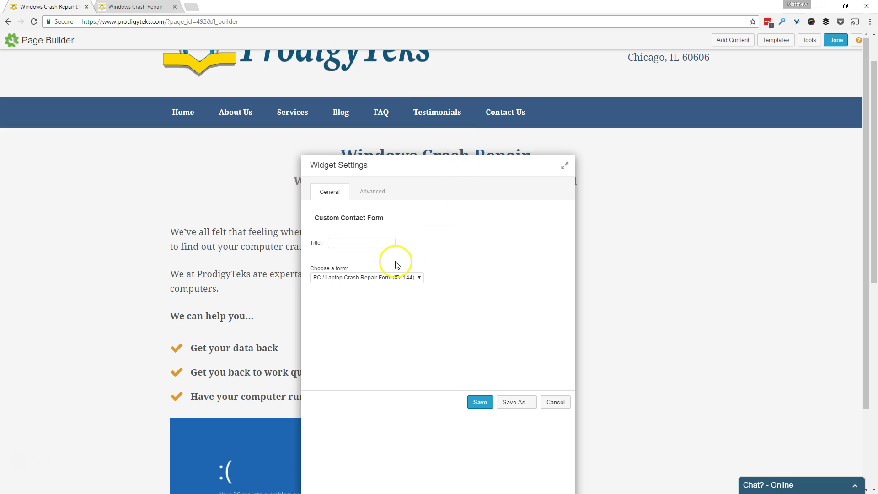
{"action": "right_click", "coordinate": [360, 247]}
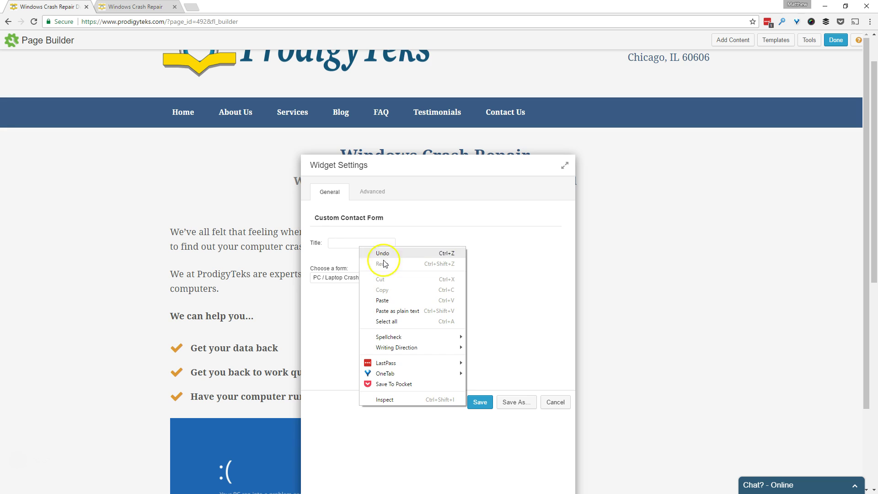
{"action": "left_click", "coordinate": [384, 289]}
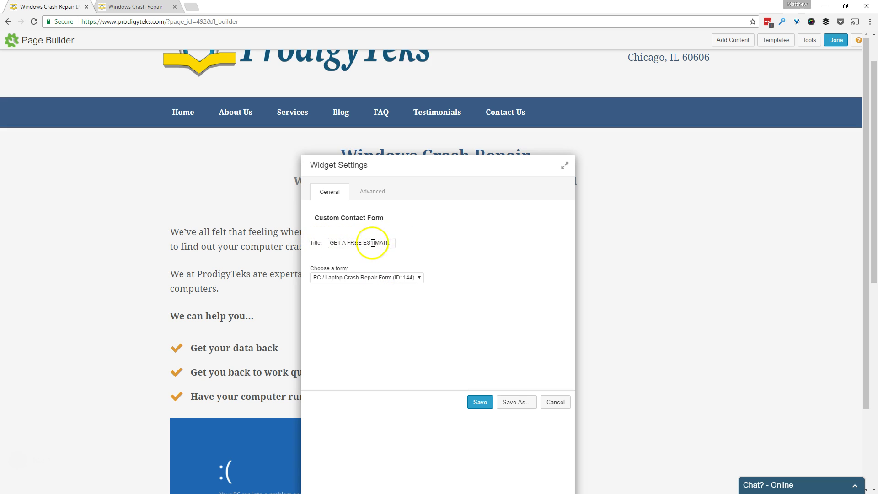
{"action": "left_click_drag", "start_coordinate": [429, 169], "coordinate": [671, 58]}
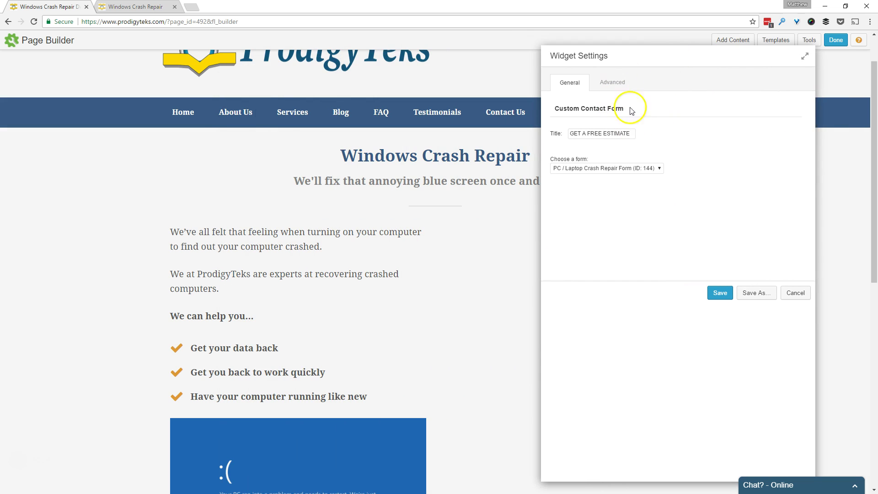
{"action": "left_click", "coordinate": [717, 292]}
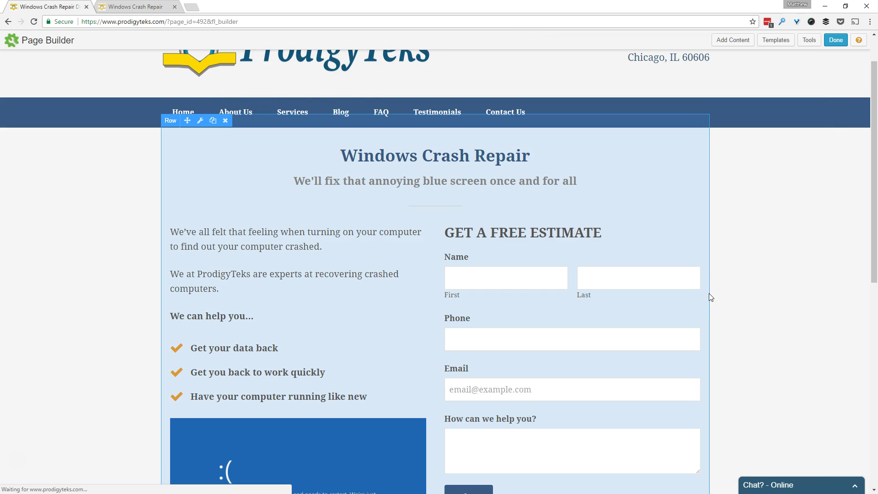
- Compare the new contact form with the reference page's form, examining its background, heading color, label text, spacing and submit button
{"action": "scroll", "coordinate": [761, 293], "scroll_direction": "down", "scroll_amount": 2}
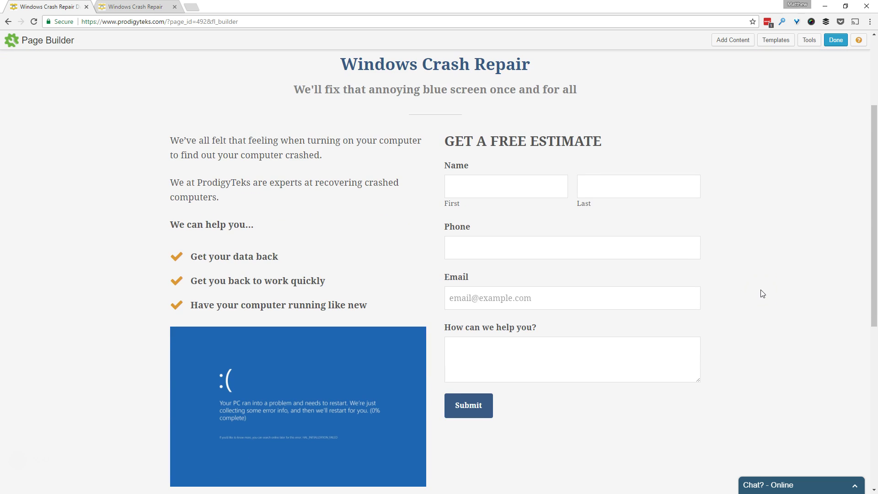
{"action": "mouse_move", "coordinate": [549, 261]}
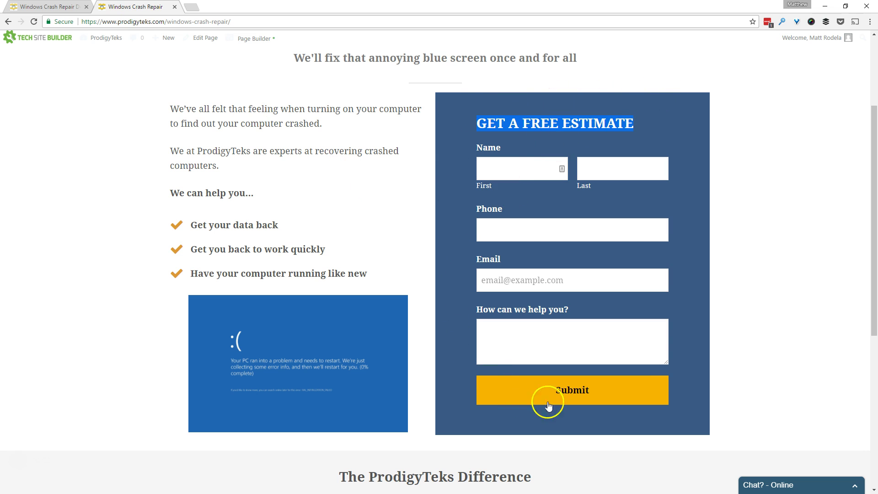
{"action": "left_click", "coordinate": [686, 298]}
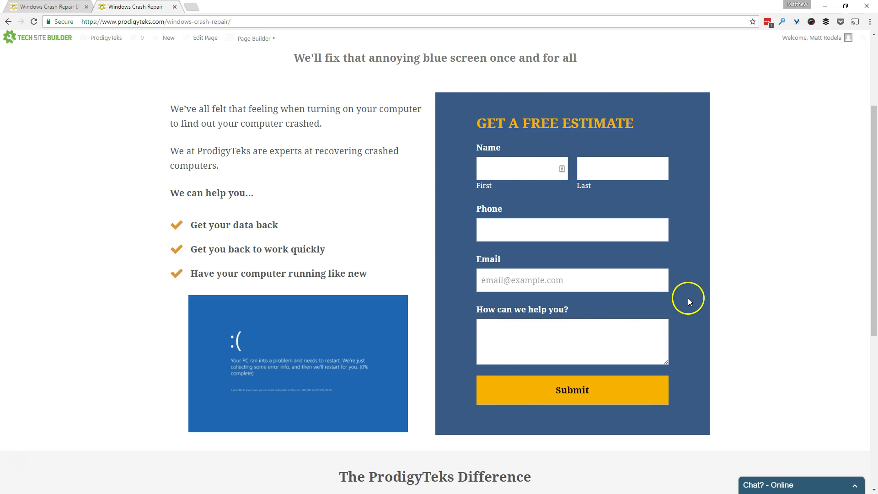
{"action": "scroll", "coordinate": [711, 308], "scroll_direction": "up", "scroll_amount": 3}
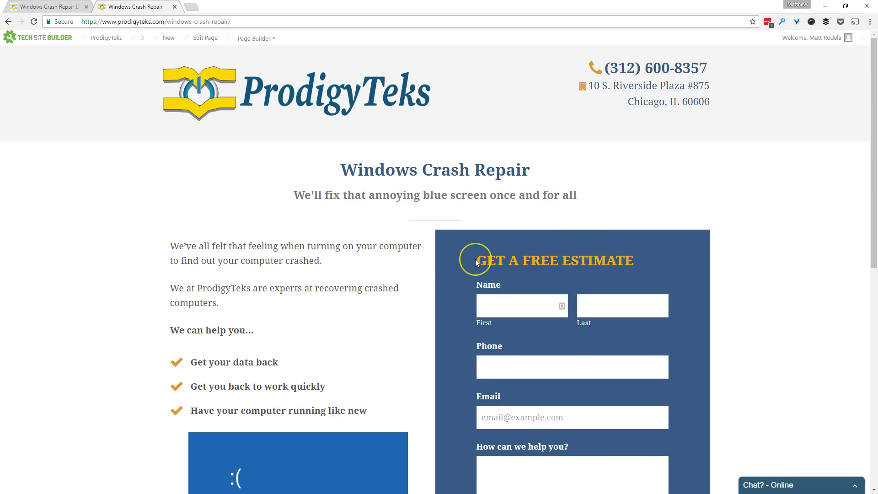
{"action": "scroll", "coordinate": [475, 258], "scroll_direction": "down", "scroll_amount": 2}
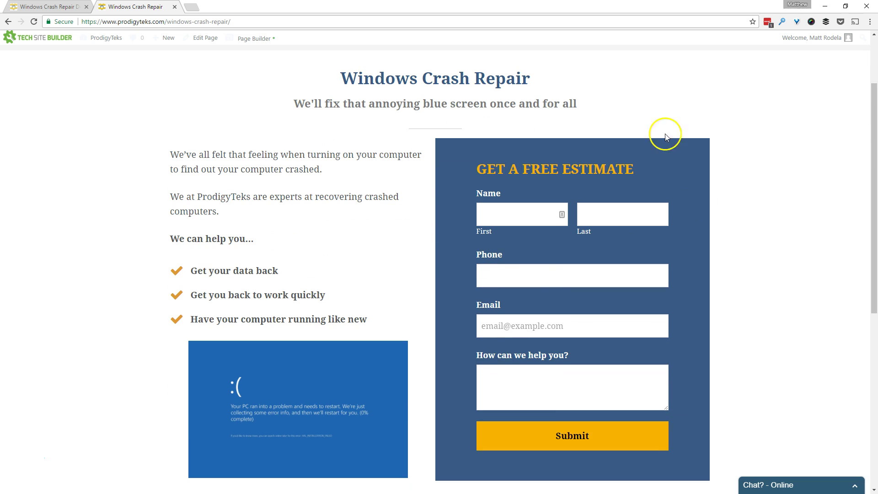
{"action": "scroll", "coordinate": [463, 254], "scroll_direction": "up", "scroll_amount": 1}
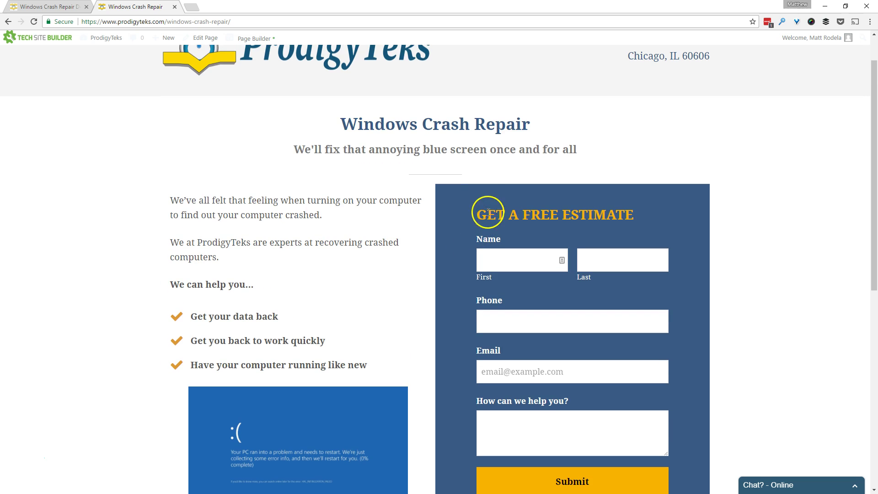
{"action": "scroll", "coordinate": [462, 315], "scroll_direction": "down", "scroll_amount": 2}
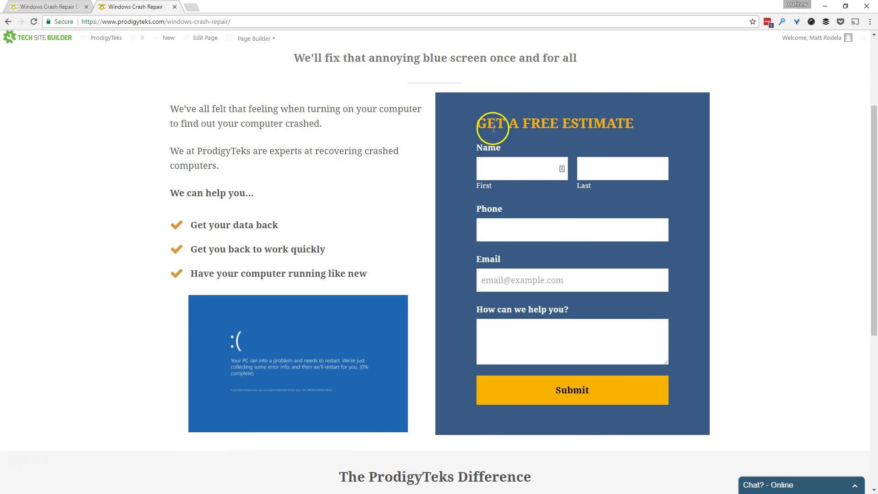
{"action": "scroll", "coordinate": [544, 229], "scroll_direction": "up", "scroll_amount": 1}
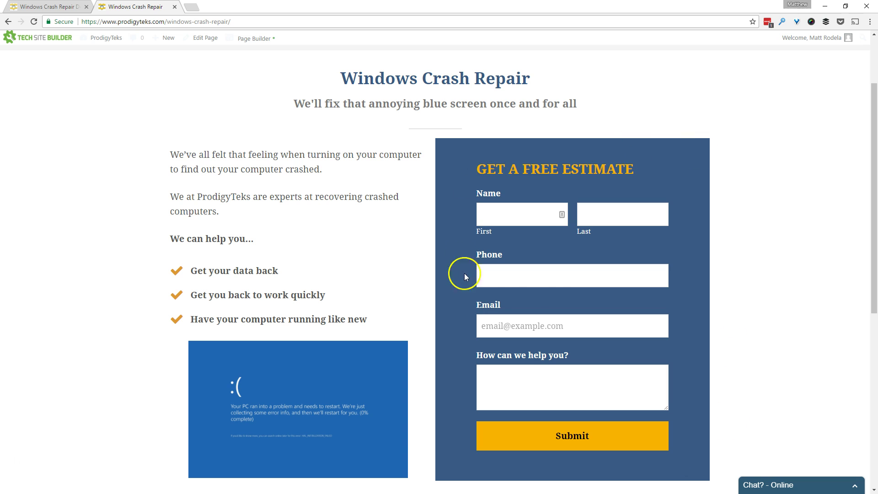
- Set the background color of the column holding the contact form to #395b84
{"action": "left_click", "coordinate": [79, 9]}
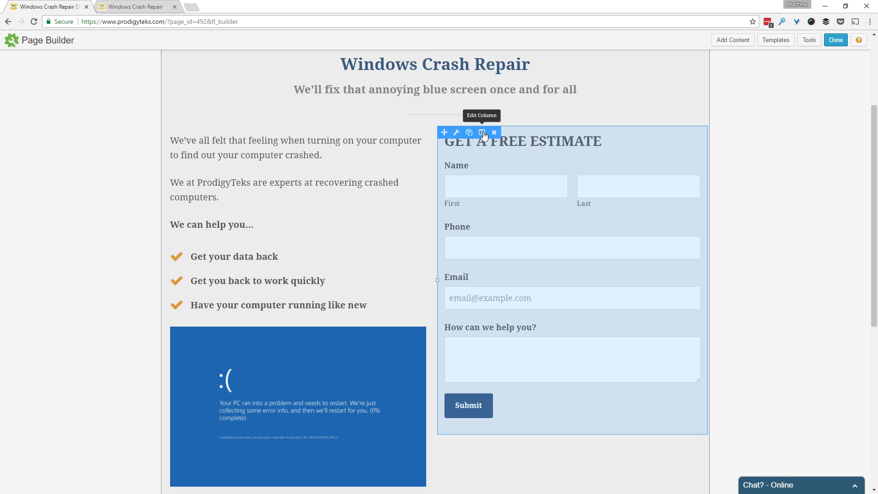
{"action": "left_click", "coordinate": [483, 135]}
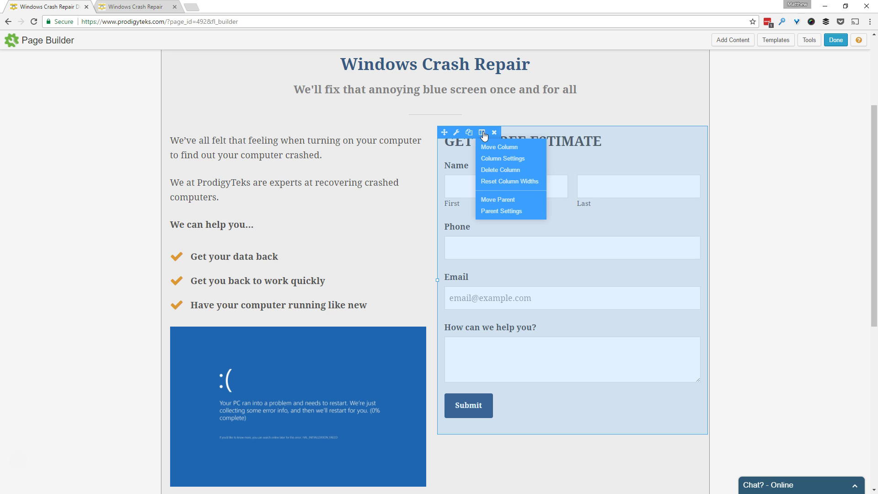
{"action": "left_click", "coordinate": [494, 163]}
{"action": "left_click_drag", "start_coordinate": [454, 270], "coordinate": [278, 39]}
{"action": "scroll", "coordinate": [269, 153], "scroll_direction": "down", "scroll_amount": 1}
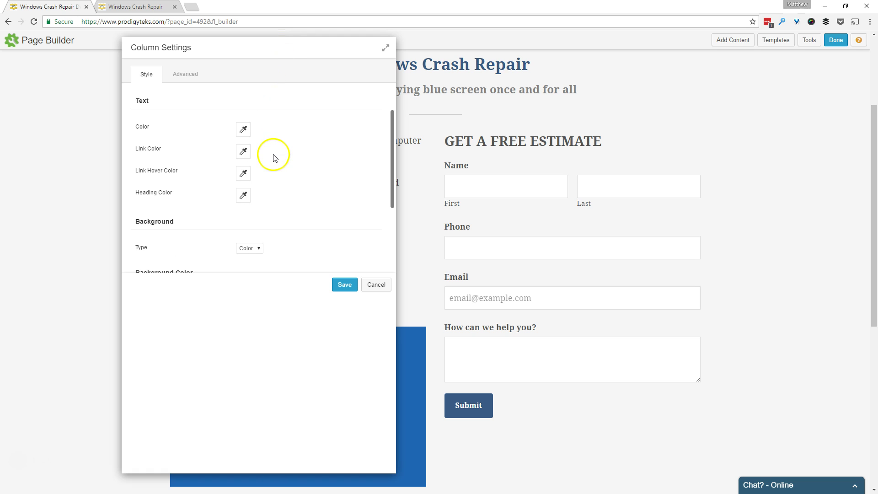
{"action": "scroll", "coordinate": [270, 181], "scroll_direction": "down", "scroll_amount": 1}
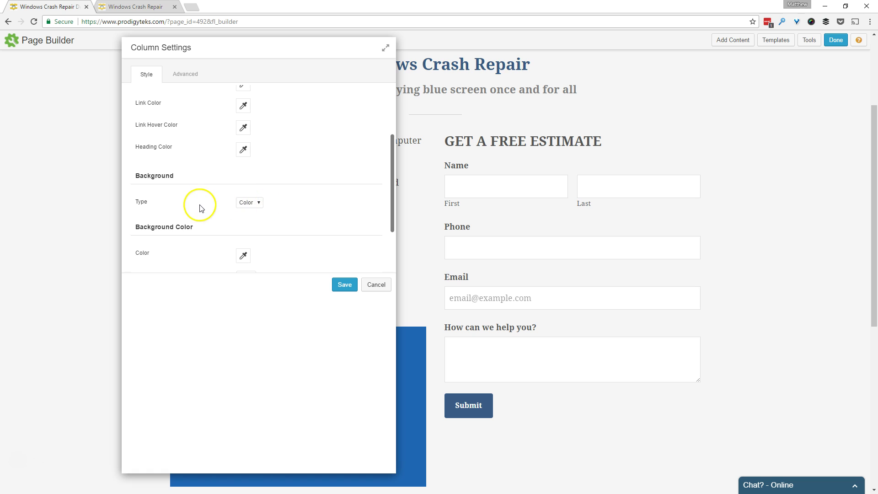
{"action": "scroll", "coordinate": [199, 206], "scroll_direction": "down", "scroll_amount": 1}
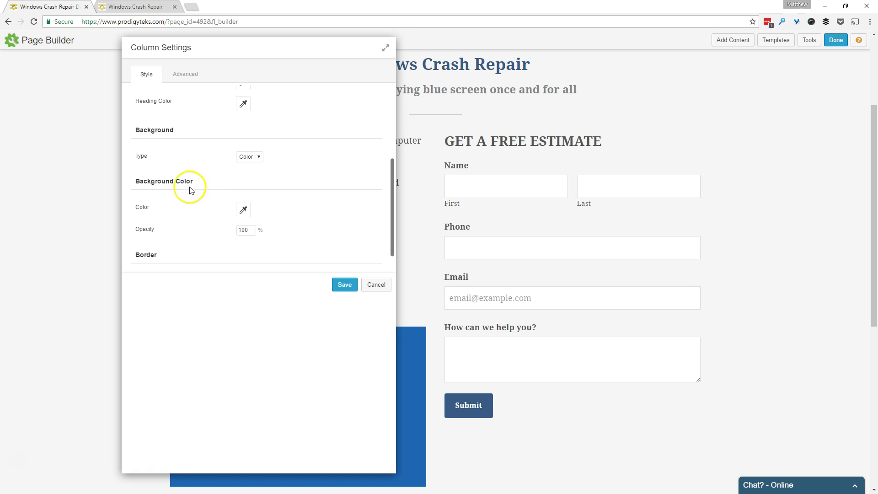
{"action": "left_click", "coordinate": [242, 210]}
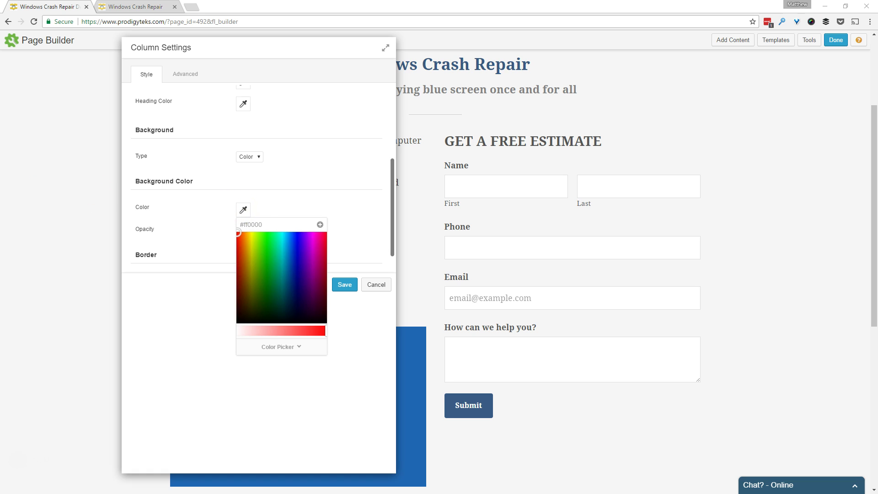
{"action": "left_click_drag", "start_coordinate": [266, 223], "coordinate": [181, 226]}
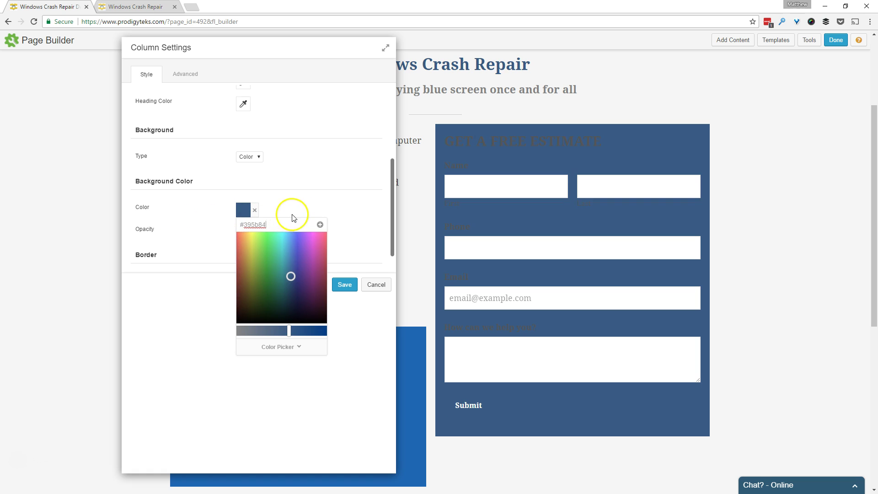
{"action": "left_click", "coordinate": [322, 209]}
- Set the text color of the contact form's column to white (#ffffff)
{"action": "scroll", "coordinate": [293, 221], "scroll_direction": "down", "scroll_amount": 1}
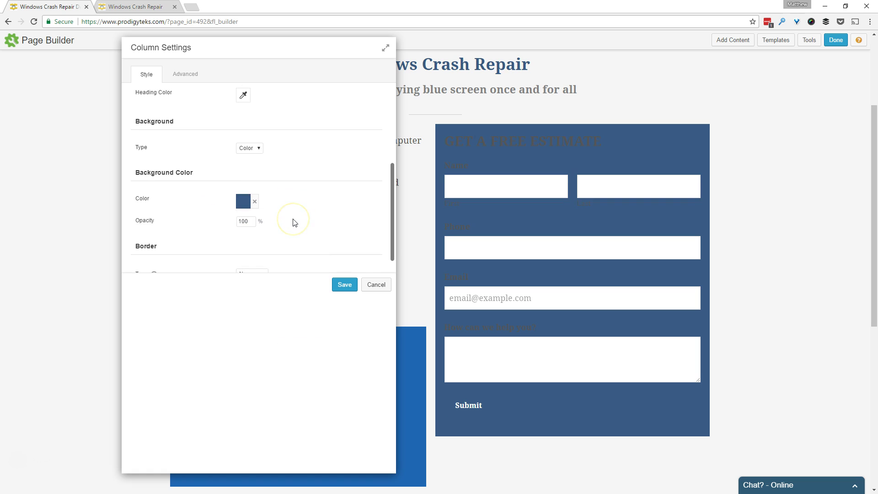
{"action": "scroll", "coordinate": [293, 222], "scroll_direction": "up", "scroll_amount": 2}
{"action": "left_click", "coordinate": [491, 155]}
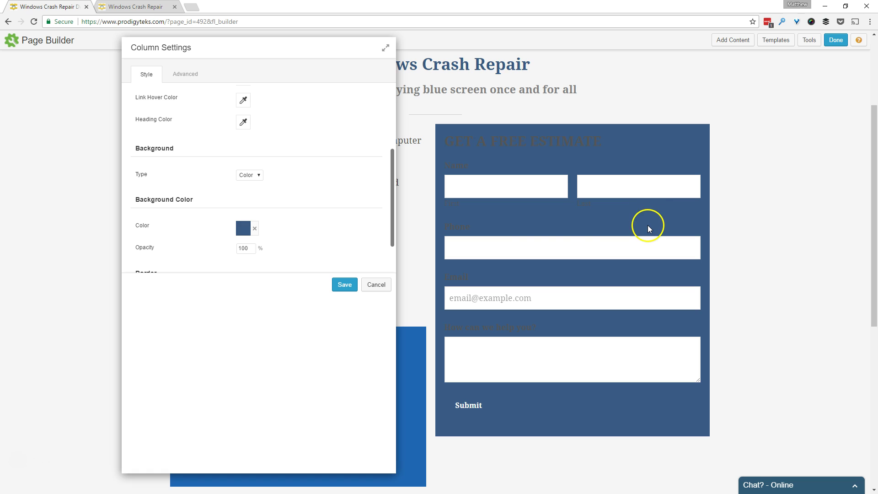
{"action": "scroll", "coordinate": [301, 185], "scroll_direction": "up", "scroll_amount": 4}
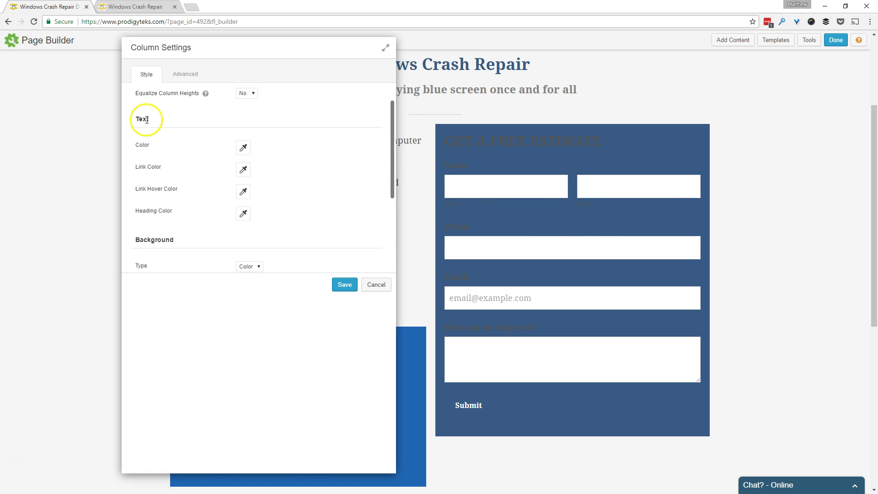
{"action": "left_click", "coordinate": [242, 148]}
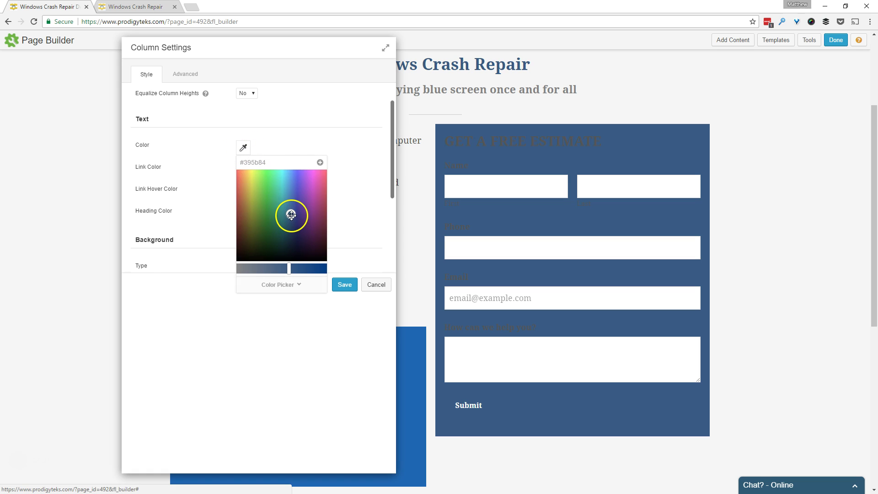
{"action": "mouse_move", "coordinate": [291, 217]}
{"action": "left_mouse_down"}
{"action": "mouse_move", "coordinate": [252, 280]}
{"action": "mouse_move", "coordinate": [211, 212]}
{"action": "mouse_move", "coordinate": [250, 147]}
{"action": "mouse_move", "coordinate": [252, 156]}
{"action": "left_mouse_up"}
{"action": "left_click_drag", "start_coordinate": [288, 268], "coordinate": [215, 269]}
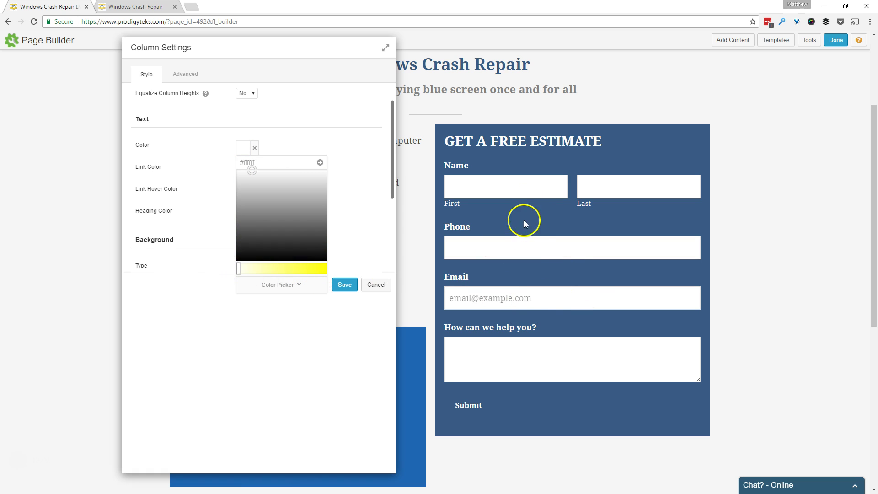
{"action": "left_click", "coordinate": [354, 157]}
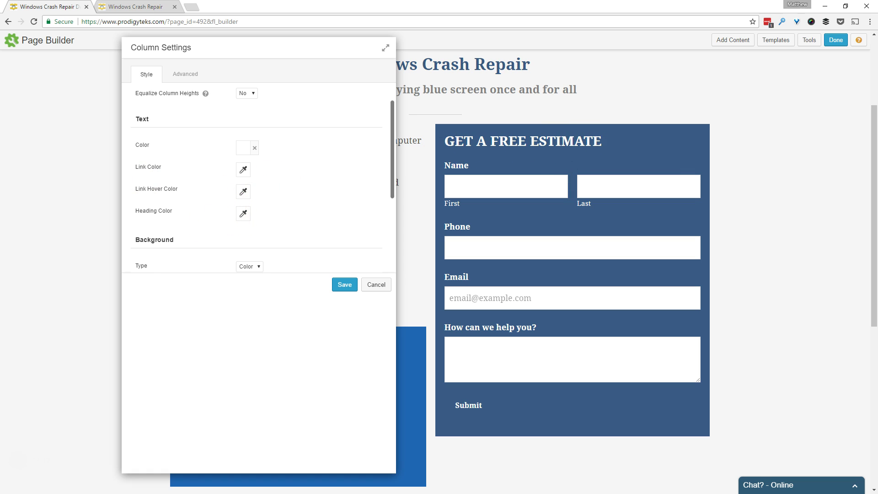
- Set the contact form column's heading color to #dd9933 and save the column settings
{"action": "left_click", "coordinate": [243, 213]}
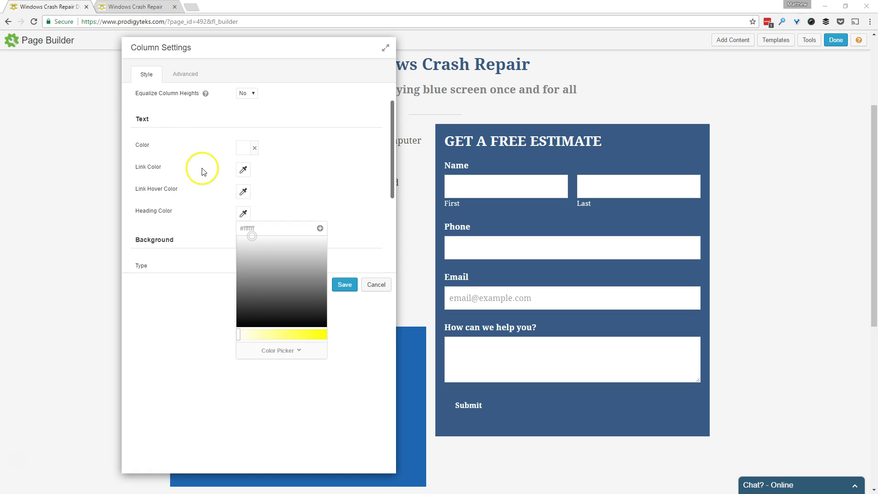
{"action": "left_click", "coordinate": [278, 228]}
{"action": "left_click_drag", "start_coordinate": [278, 228], "coordinate": [221, 239]}
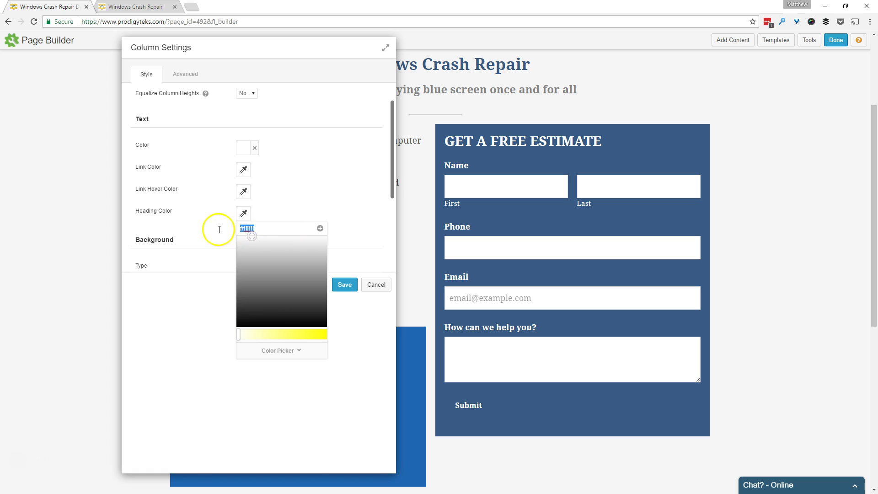
{"action": "type", "text": "#dd9933"}
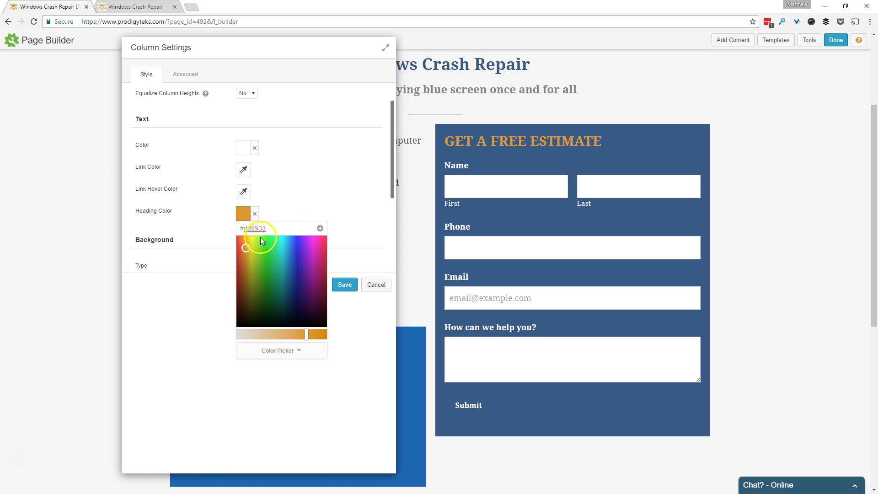
{"action": "left_click", "coordinate": [333, 198]}
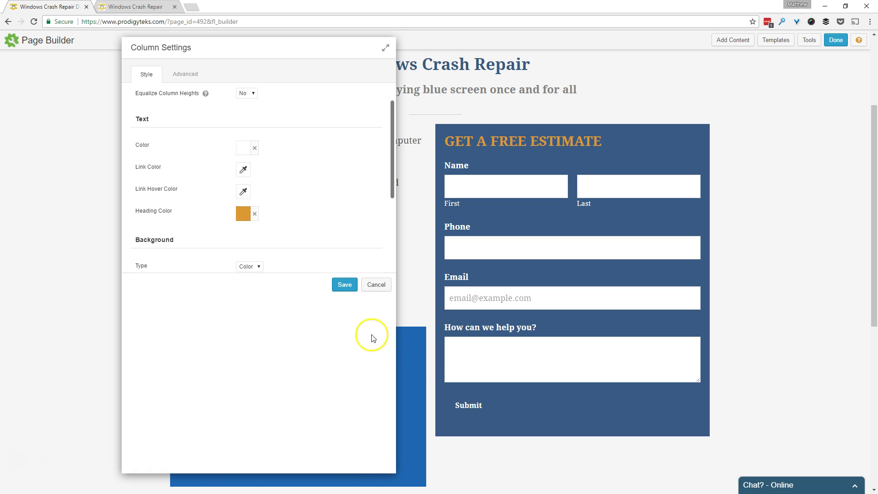
{"action": "left_click", "coordinate": [346, 285]}
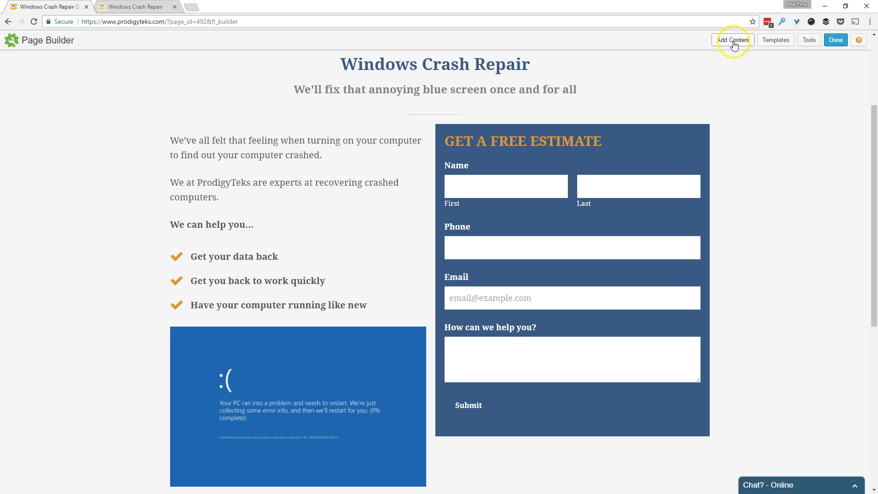
{"action": "left_click", "coordinate": [808, 41]}
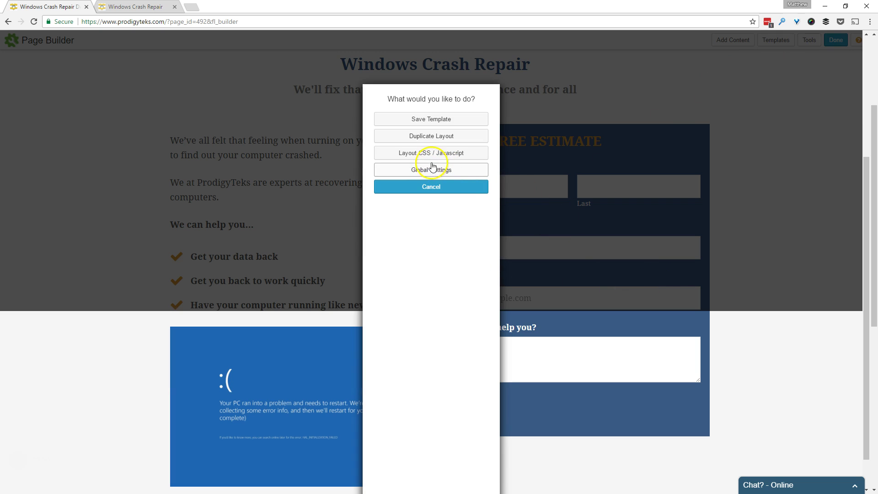
{"action": "left_click", "coordinate": [418, 155]}
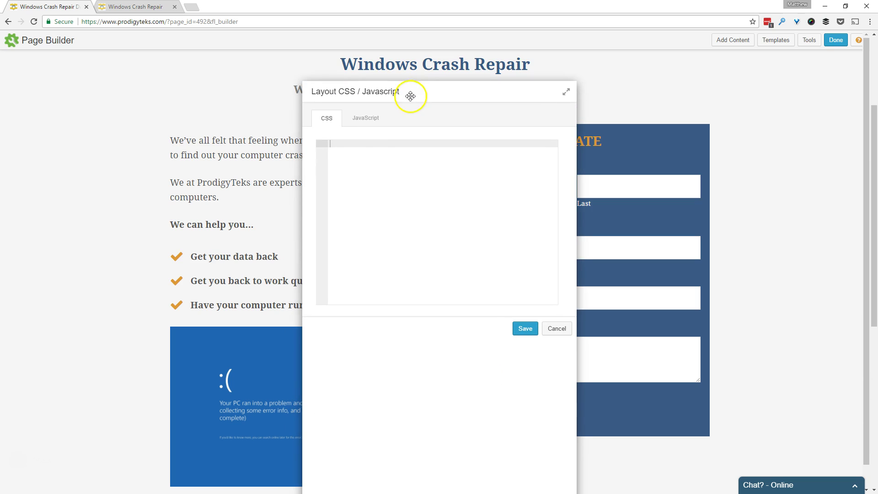
{"action": "left_click_drag", "start_coordinate": [443, 97], "coordinate": [282, 70]}
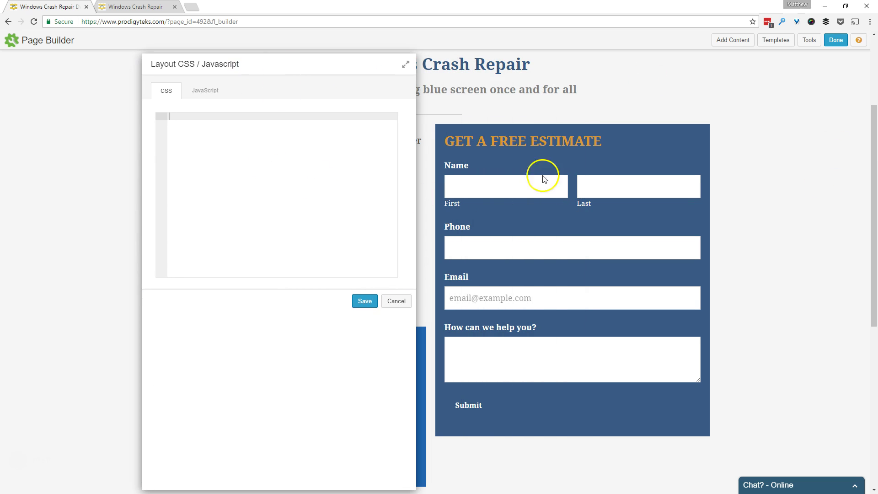
{"action": "scroll", "coordinate": [484, 255], "scroll_direction": "up", "scroll_amount": 1}
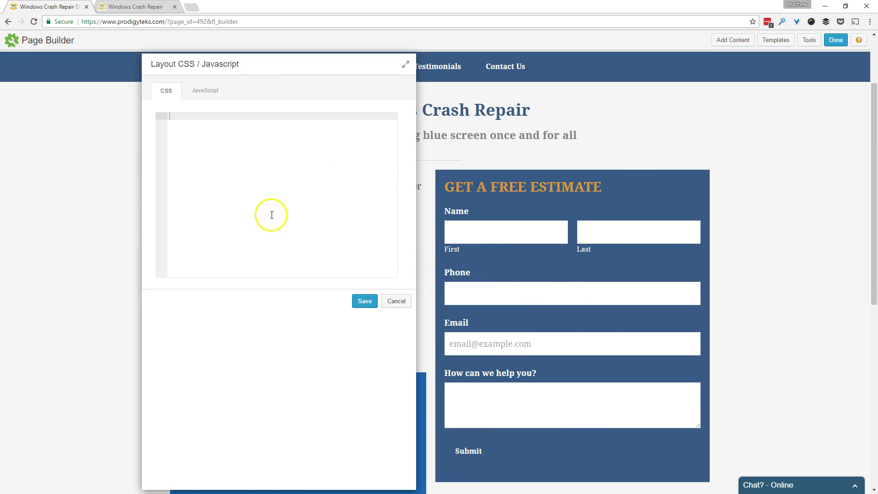
{"action": "scroll", "coordinate": [627, 172], "scroll_direction": "up", "scroll_amount": 1}
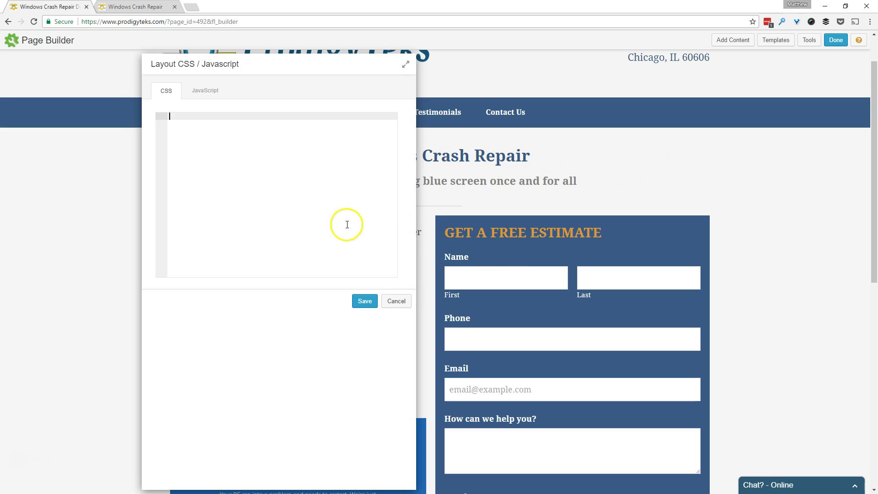
{"action": "scroll", "coordinate": [462, 218], "scroll_direction": "down", "scroll_amount": 3}
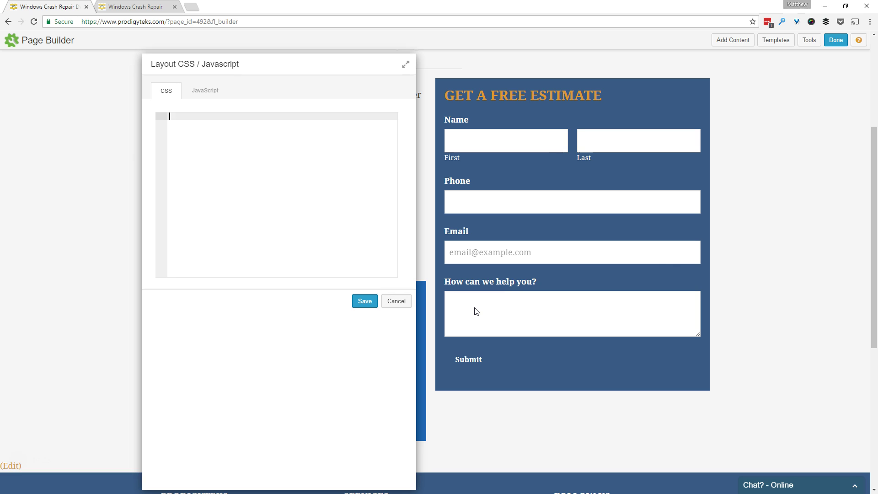
- Discard the empty layout CSS editor and inspect the contact form's Submit button for its CSS class using the browser's developer tools
{"action": "left_click", "coordinate": [870, 21]}
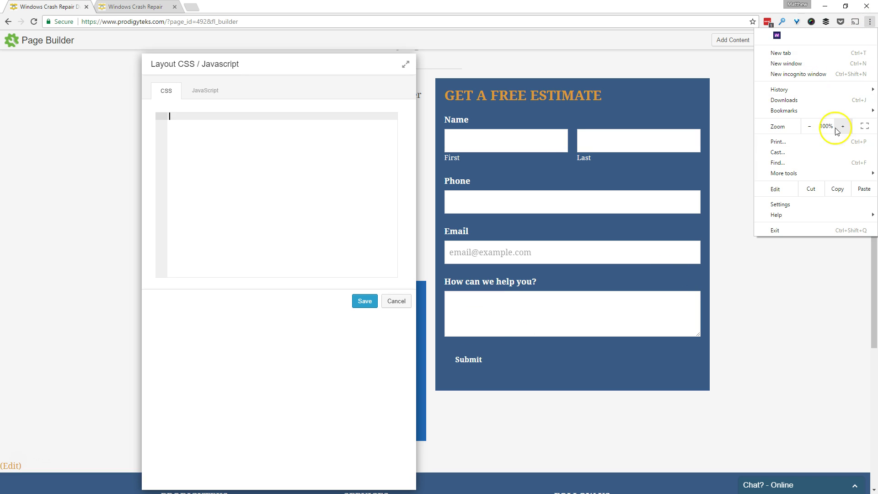
{"action": "mouse_move", "coordinate": [816, 174]}
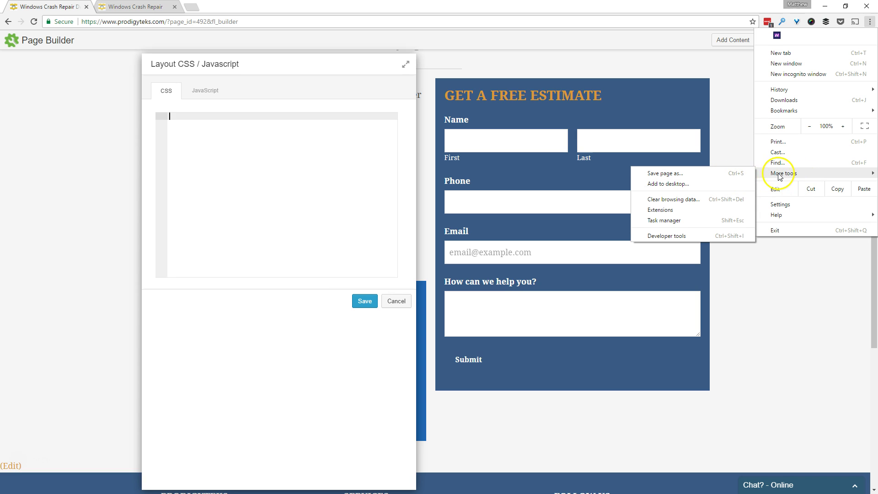
{"action": "left_click", "coordinate": [680, 236]}
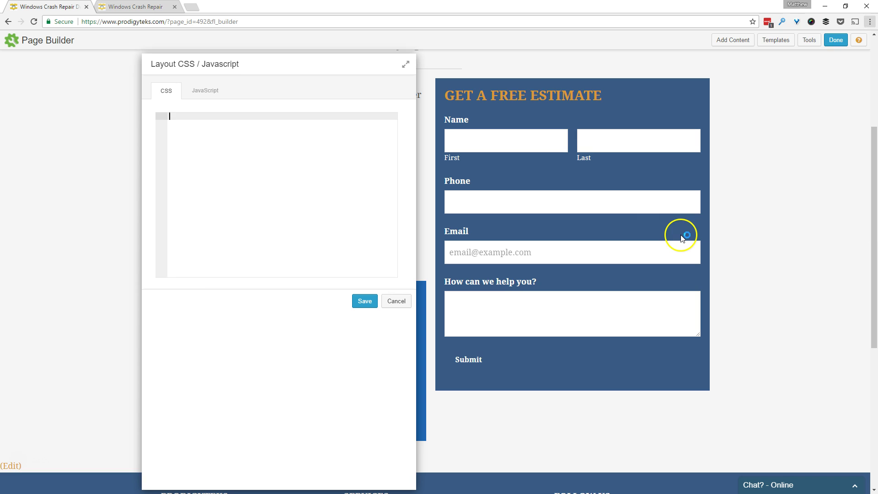
{"action": "left_click", "coordinate": [234, 173]}
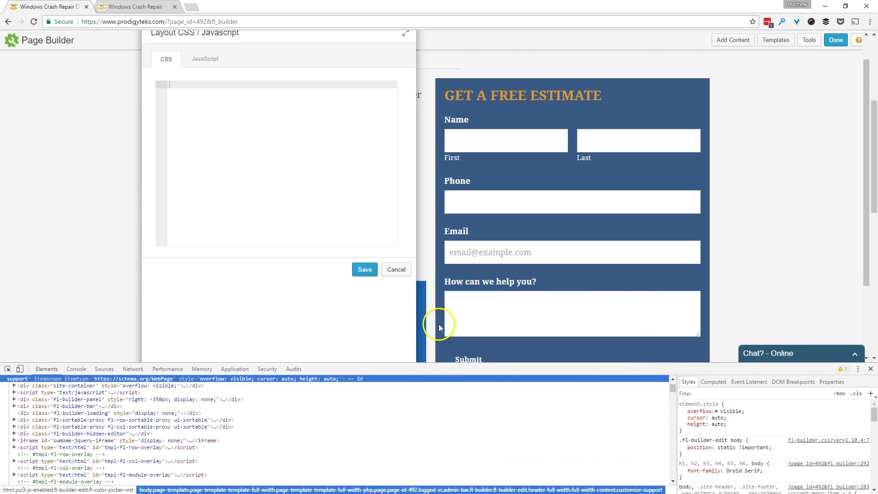
{"action": "scroll", "coordinate": [870, 223], "scroll_direction": "down", "scroll_amount": 1}
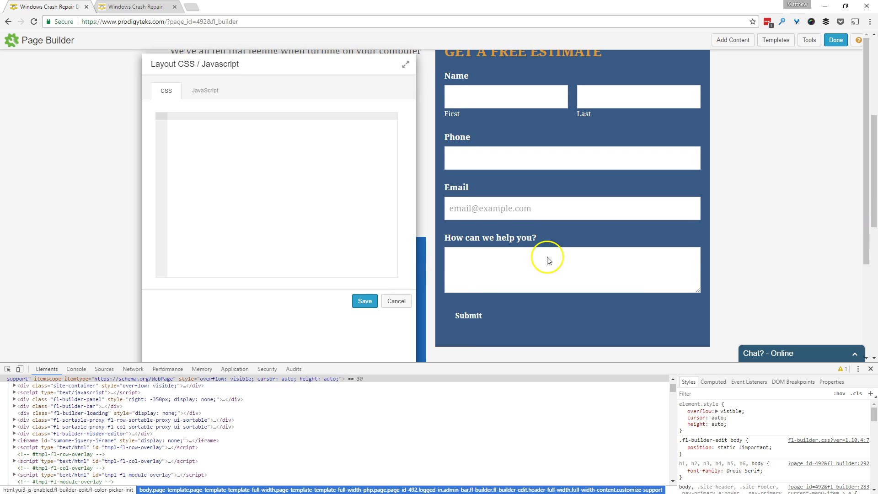
{"action": "left_click", "coordinate": [8, 372]}
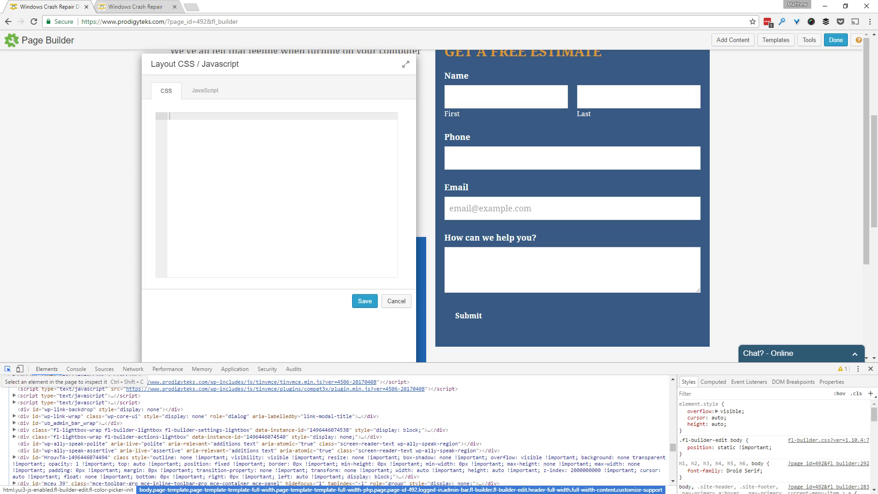
{"action": "left_click", "coordinate": [7, 369]}
{"action": "left_click", "coordinate": [395, 301]}
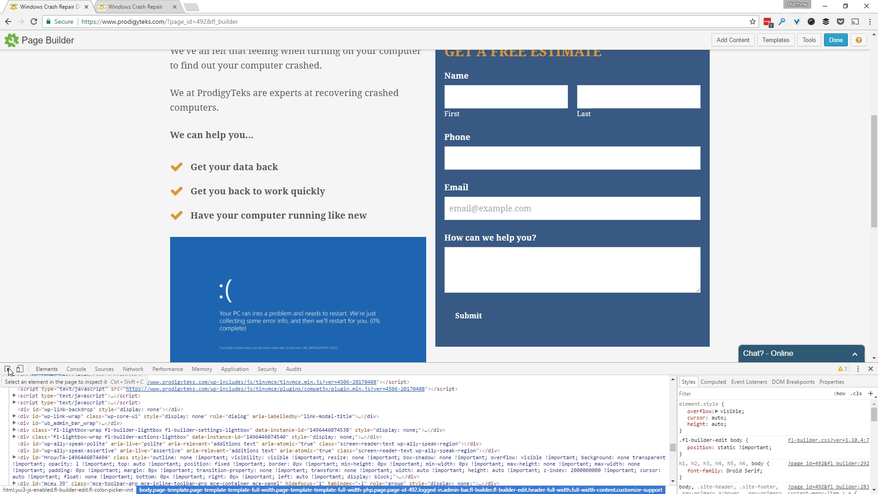
{"action": "left_click", "coordinate": [8, 368]}
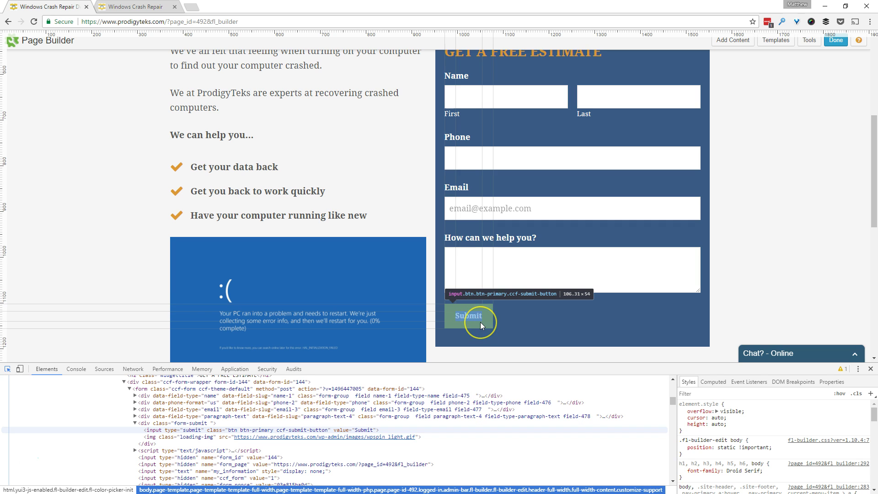
{"action": "left_click", "coordinate": [480, 322]}
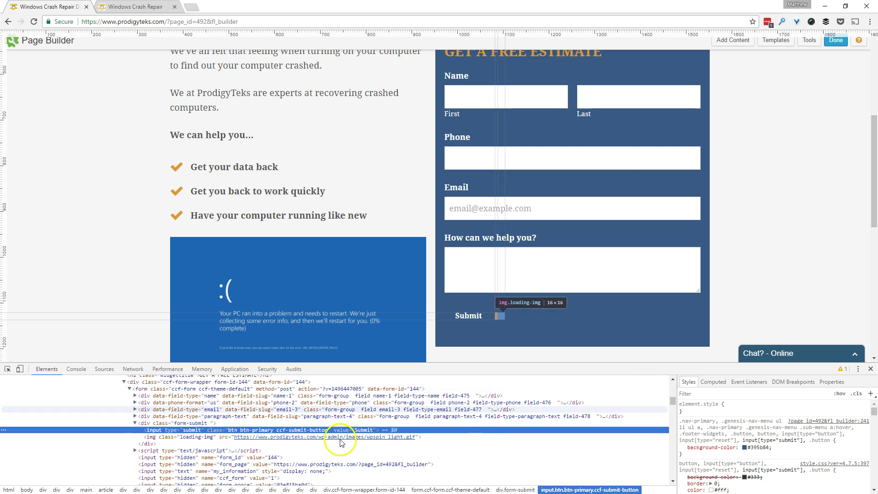
{"action": "left_click", "coordinate": [870, 368]}
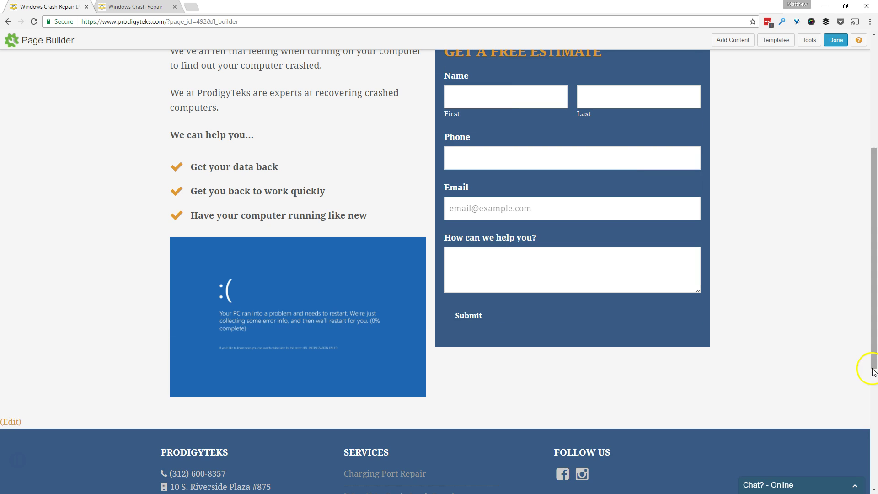
- Open the page's layout CSS beside the form and begin a .btn rule with a background-color property
{"action": "left_click", "coordinate": [807, 39]}
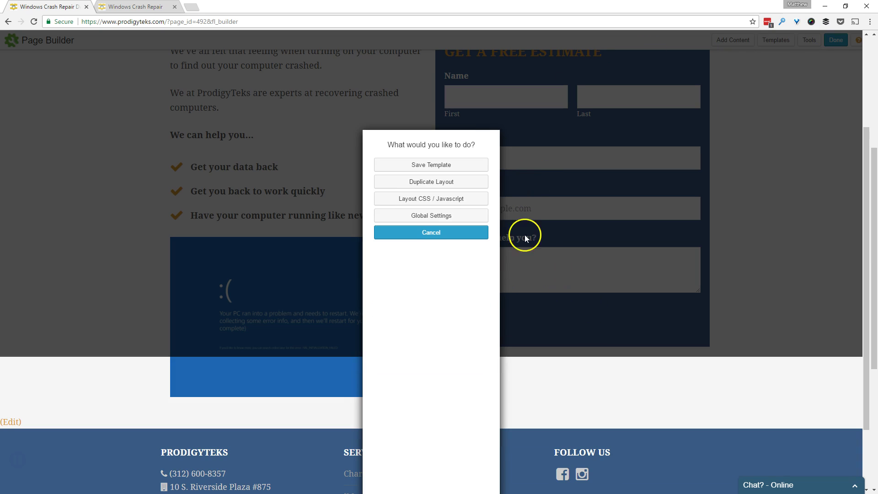
{"action": "left_click", "coordinate": [428, 201]}
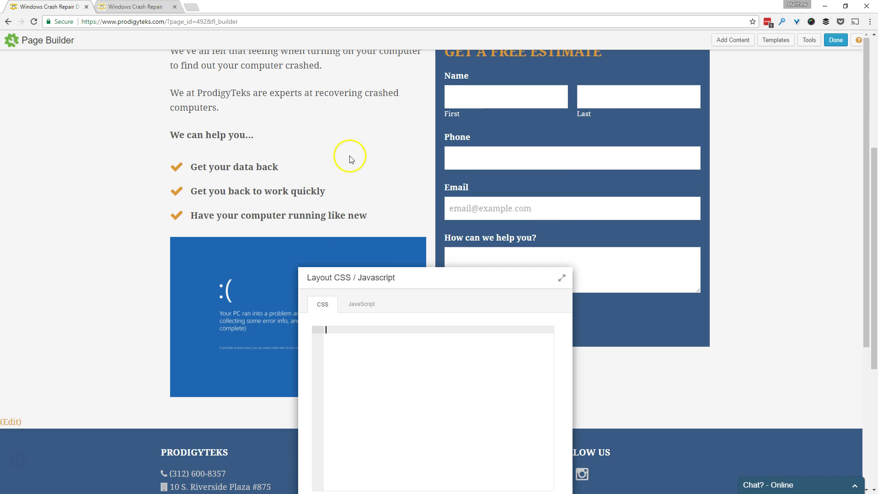
{"action": "left_click_drag", "start_coordinate": [390, 276], "coordinate": [179, 60]}
{"action": "left_click", "coordinate": [190, 158]}
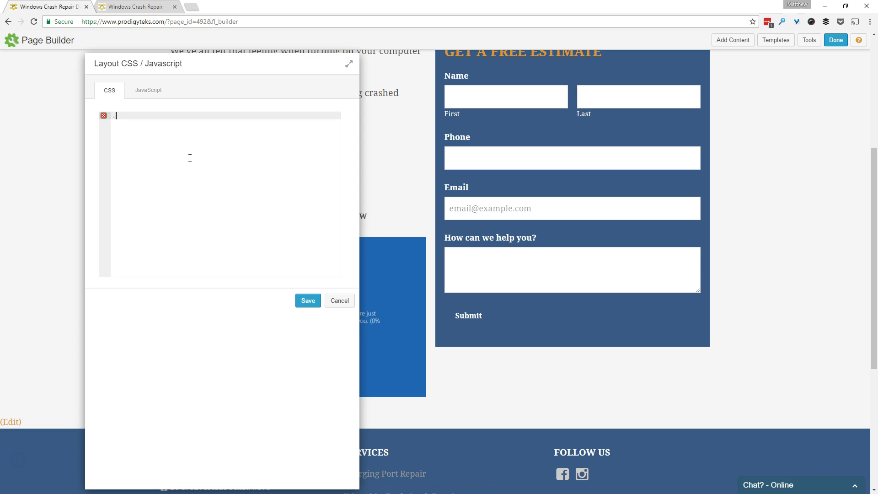
{"action": "type", "text": "btn { background colo"}
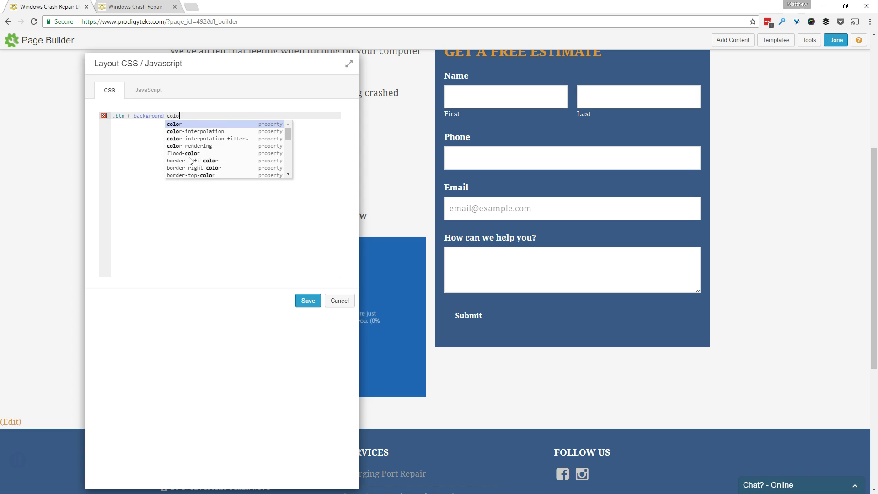
{"action": "key", "text": "BackSpace"}
{"action": "key", "text": "BackSpace"}
{"action": "key", "text": "BackSpace"}
{"action": "key", "text": "BackSpace"}
{"action": "key", "text": "BackSpace"}
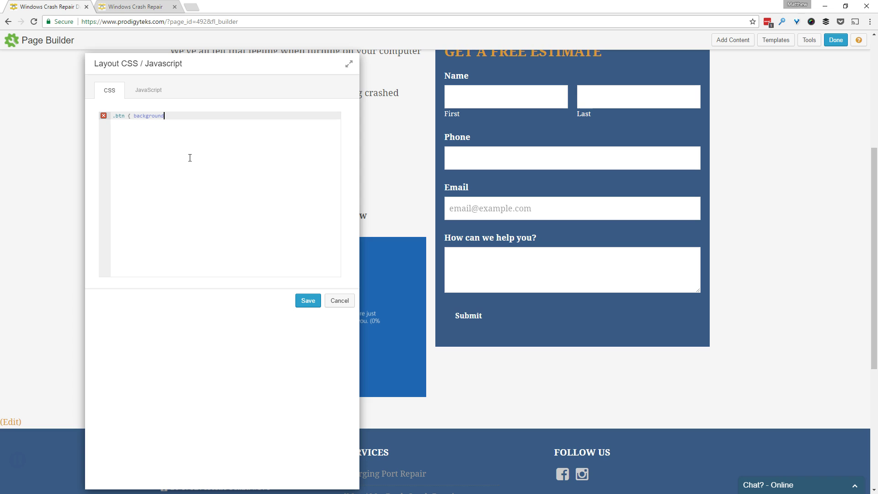
{"action": "type", "text": "-color"}
- Break the .btn rule after its opening brace so the background-color property sits on its own line
{"action": "key", "text": "Left"}
{"action": "key", "text": "Left"}
{"action": "key", "text": "Left"}
{"action": "key", "text": "Left"}
{"action": "key", "text": "Left"}
{"action": "key", "text": "Left"}
{"action": "key", "text": "Left"}
{"action": "key", "text": "Left"}
{"action": "key", "text": "Left"}
{"action": "key", "text": "Left"}
{"action": "key", "text": "Left"}
{"action": "key", "text": "Left"}
{"action": "key", "text": "Left"}
{"action": "key", "text": "Left"}
{"action": "key", "text": "Left"}
{"action": "key", "text": "Left"}
{"action": "key", "text": "Return"}
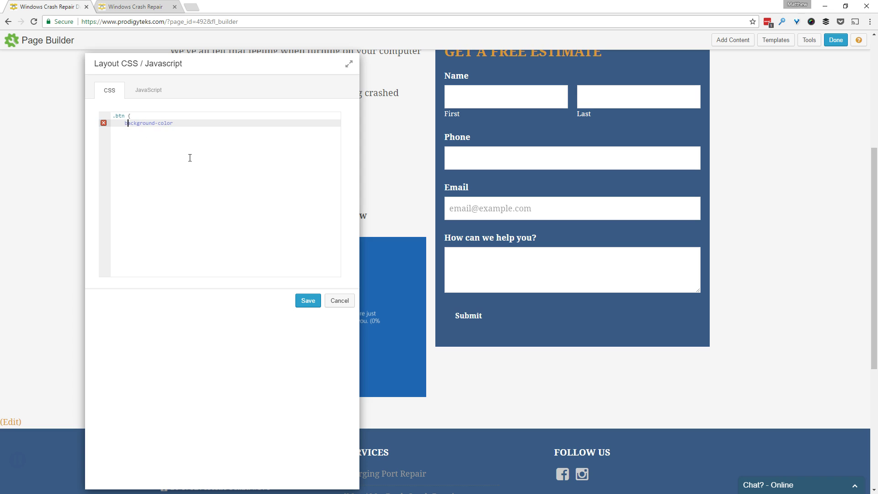
- Set the .btn rule's background-color to #dd9933!important and close the rule with a brace on its own line
{"action": "key", "text": "Right"}
{"action": "key", "text": "Right"}
{"action": "key", "text": "Right"}
{"action": "key", "text": "Right"}
{"action": "key", "text": "Right"}
{"action": "key", "text": "Right"}
{"action": "key", "text": "Right"}
{"action": "type", "text": ":"}
{"action": "left_click", "coordinate": [188, 144]}
{"action": "left_click", "coordinate": [176, 124]}
{"action": "type", "text": "#dd9933"}
{"action": "left_click", "coordinate": [176, 123]}
{"action": "left_click", "coordinate": [201, 123]}
{"action": "type", "text": "!important"}
{"action": "left_click", "coordinate": [274, 154]}
{"action": "key", "text": "Return"}
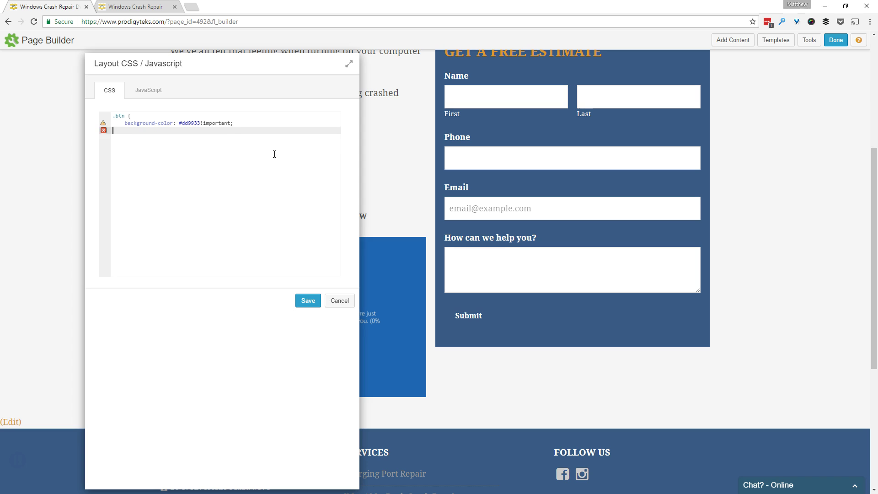
{"action": "type", "text": "}"}
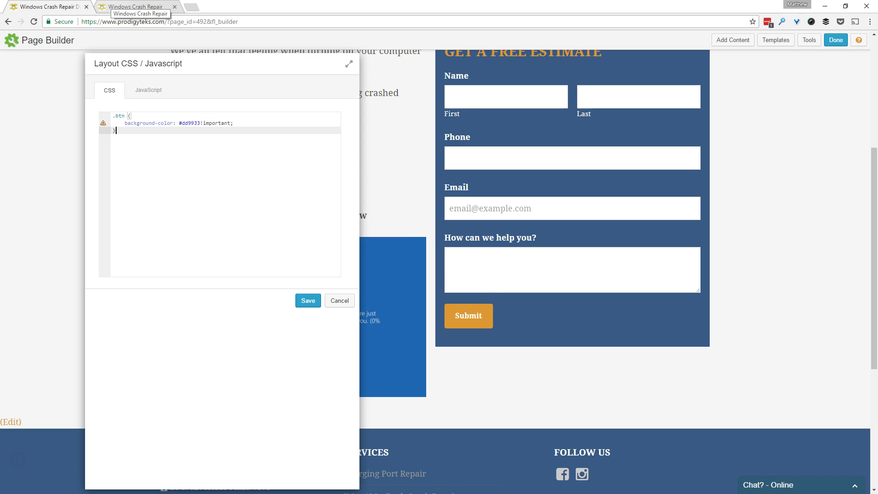
- Check the Submit button's width and text styling on the existing Windows Crash Repair page, and return to the layout CSS editor
{"action": "left_click", "coordinate": [136, 7]}
{"action": "scroll", "coordinate": [486, 365], "scroll_direction": "down", "scroll_amount": 2}
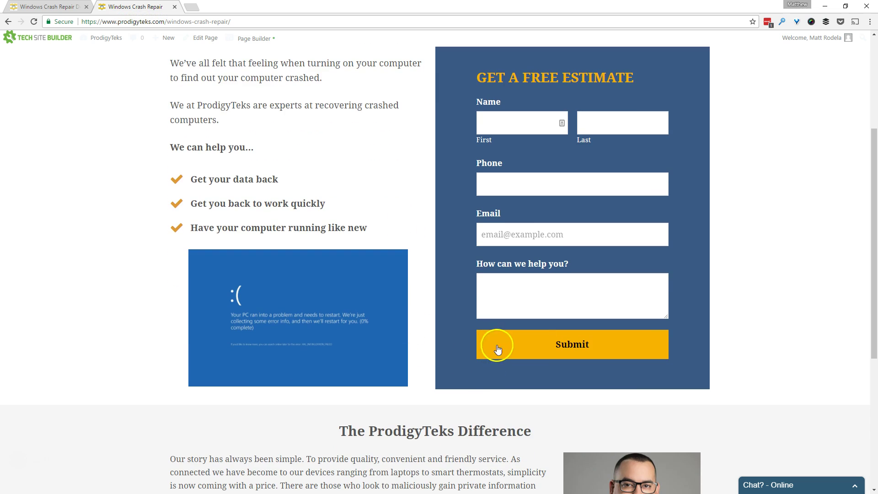
{"action": "left_click", "coordinate": [610, 347]}
{"action": "left_click", "coordinate": [43, 6]}
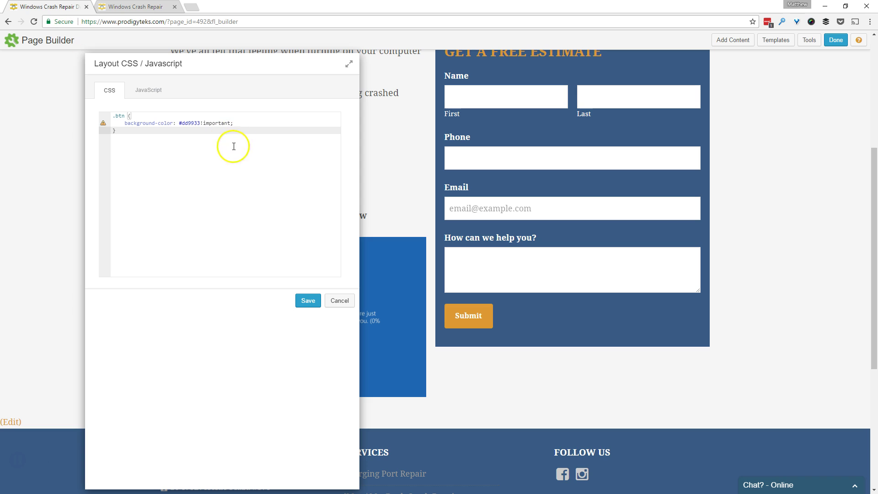
- Add a width: 100%!important declaration below the background-color in the .btn rule
{"action": "left_click", "coordinate": [234, 123]}
{"action": "key", "text": "Return"}
{"action": "type", "text": "width"}
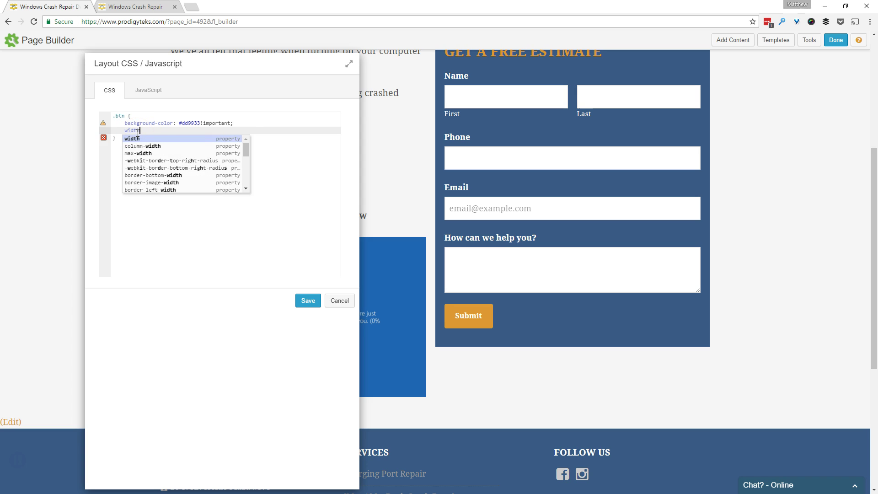
{"action": "type", "text": ":"}
{"action": "type", "text": ";100%!impo"}
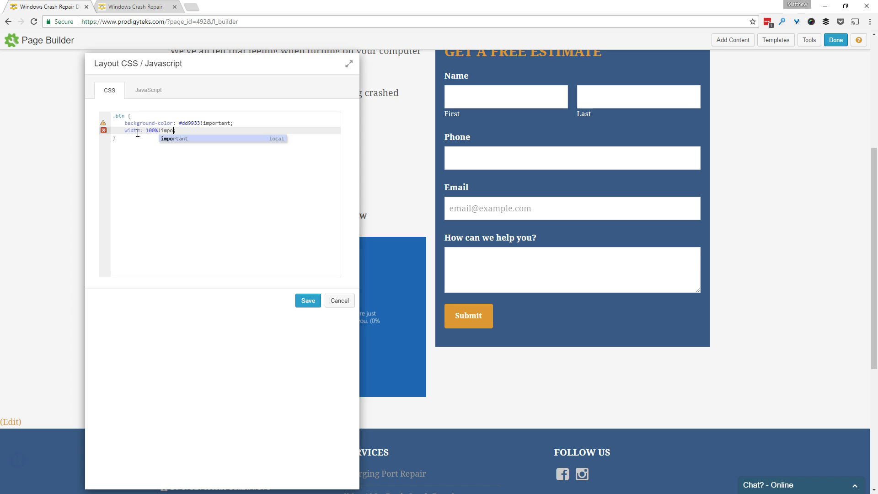
{"action": "type", "text": "rant;"}
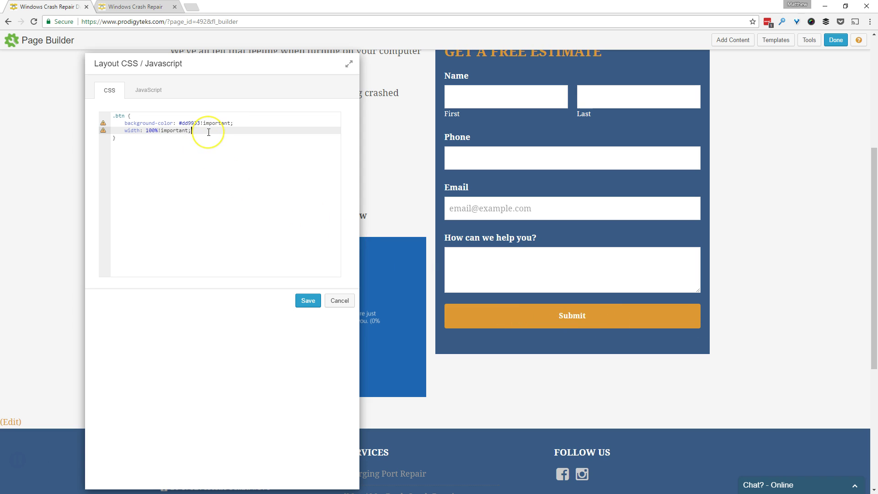
- Add a font-size: 18px!important declaration below the width in the .btn rule
{"action": "key", "text": "Return"}
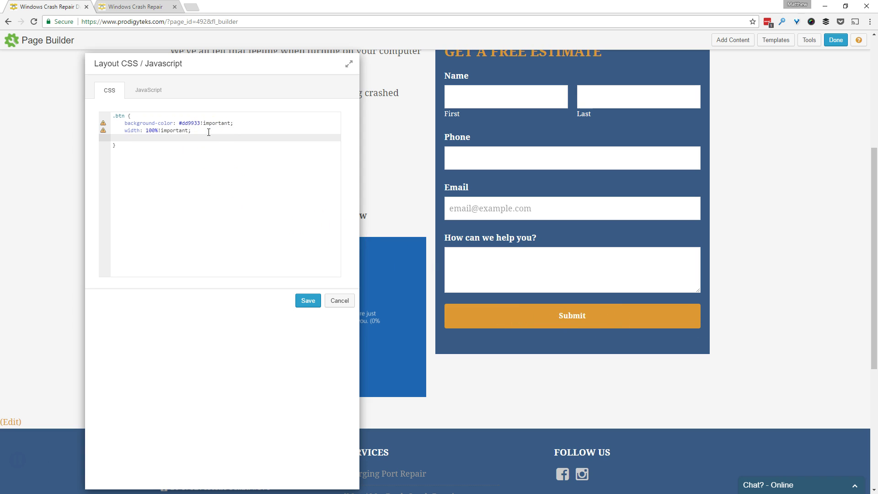
{"action": "type", "text": "font-size"}
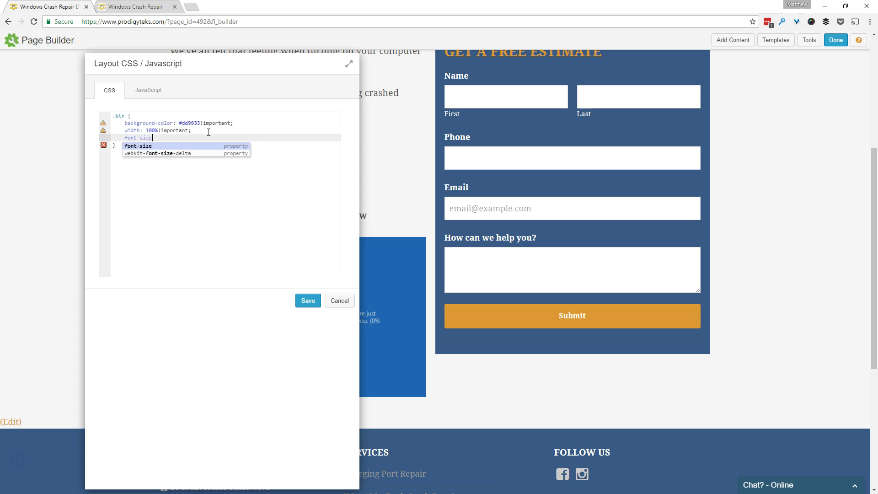
{"action": "type", "text": ": 1"}
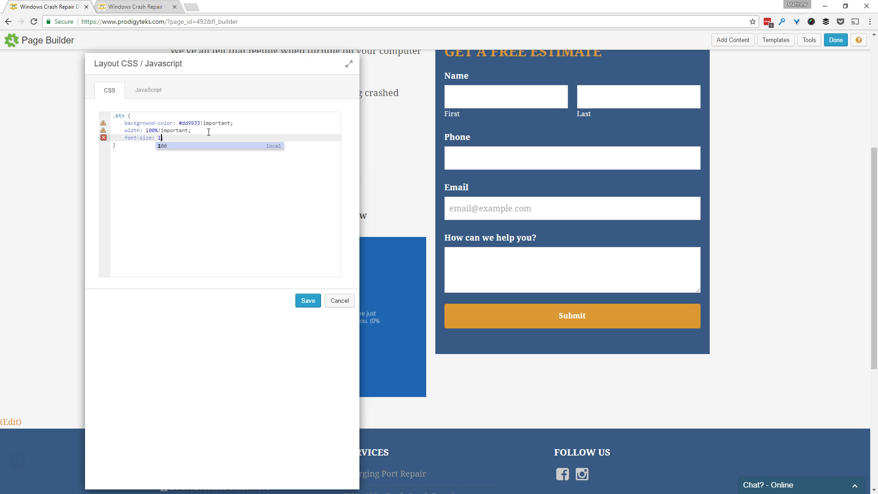
{"action": "type", "text": "8px!"}
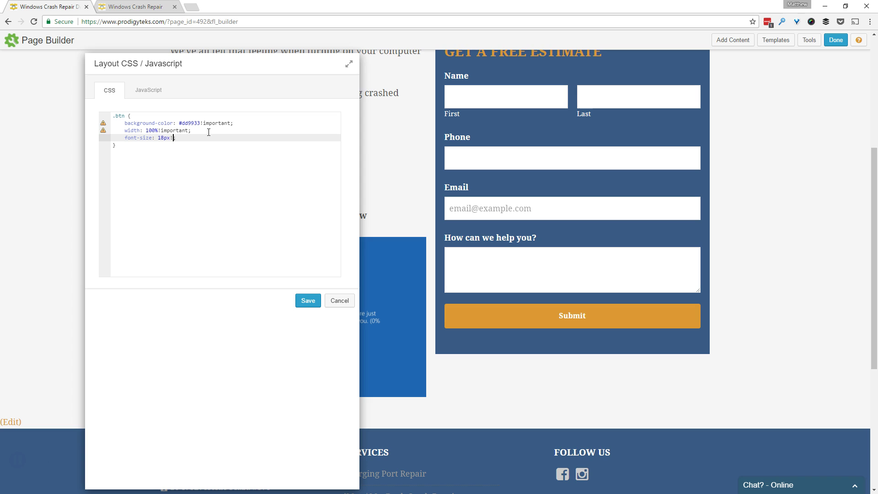
{"action": "type", "text": "important"}
- Change the .btn rule's font-size value to 20px
{"action": "left_click", "coordinate": [158, 138]}
{"action": "key", "text": "Delete"}
{"action": "key", "text": "Delete"}
{"action": "type", "text": "20"}
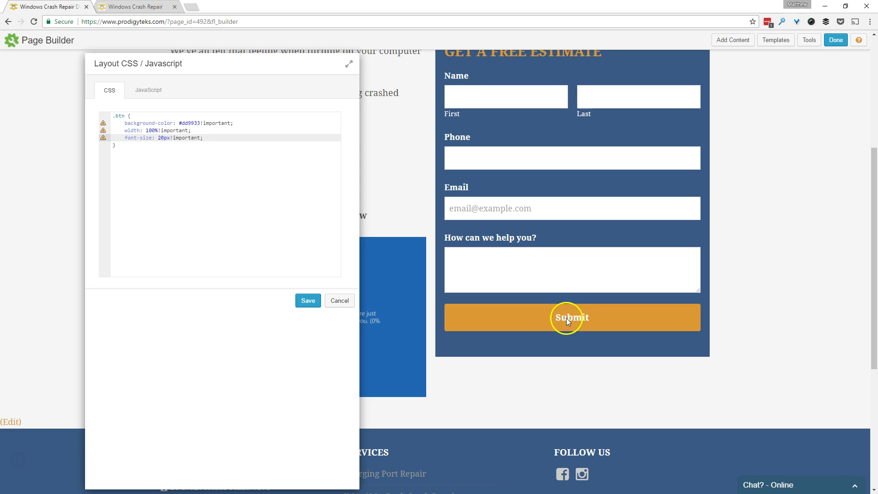
- Add a font-color: #000!important declaration on a new line at the end of the .btn rule
{"action": "key", "text": "Return"}
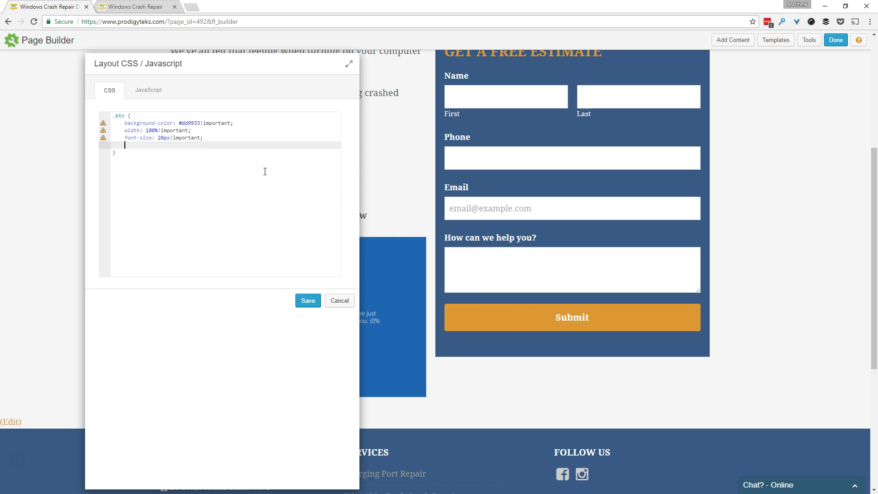
{"action": "type", "text": "font-f"}
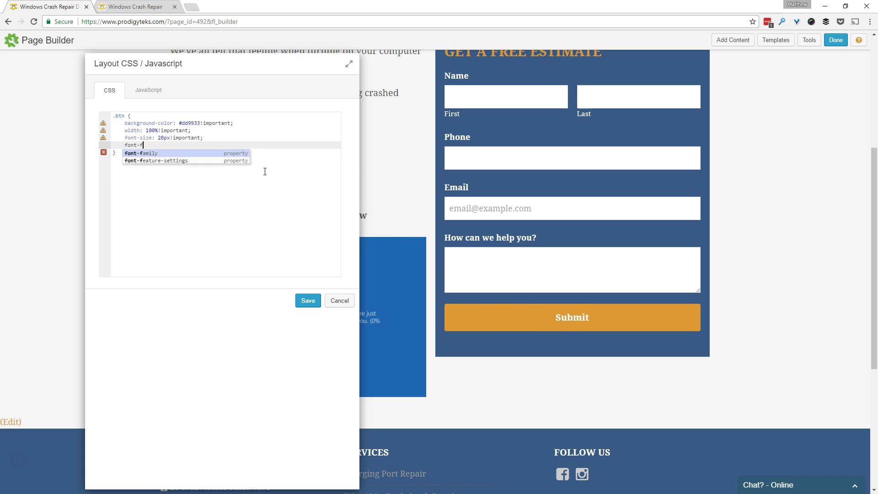
{"action": "type", "text": "olor:"}
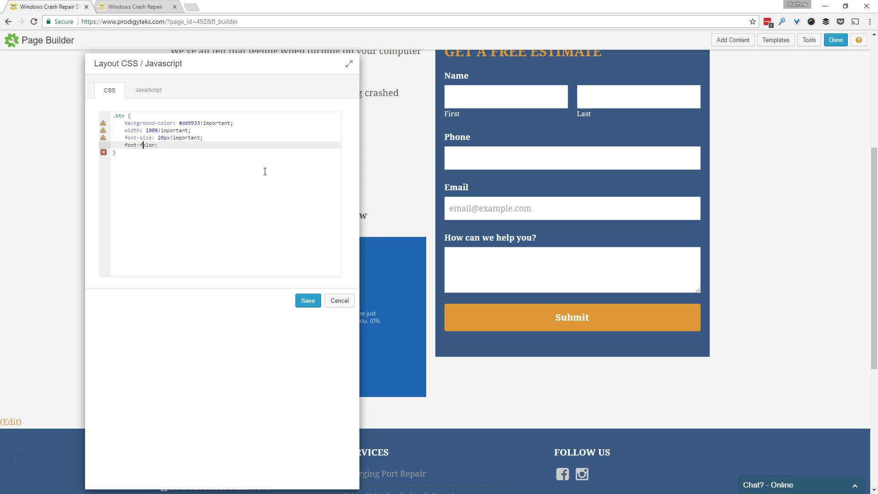
{"action": "key", "text": "Right"}
{"action": "type", "text": "#000!important"}
{"action": "left_click", "coordinate": [225, 176]}
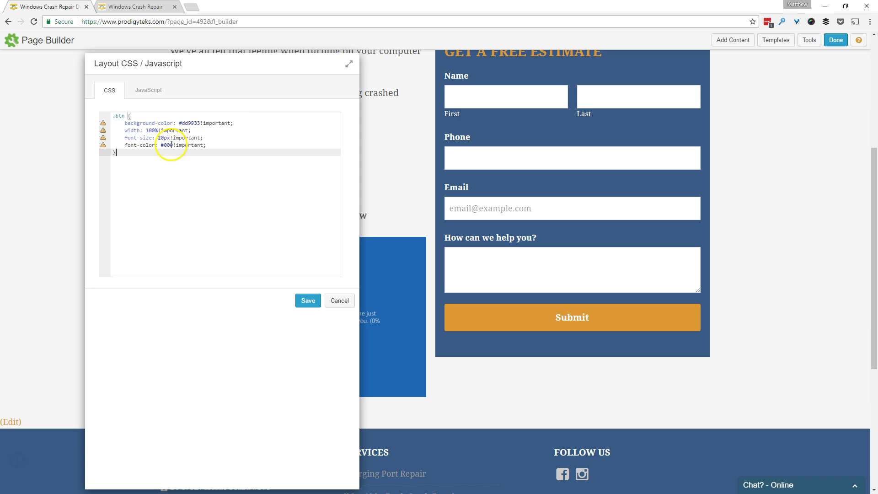
- Correct the font-color property in the .btn rule to color and save the layout CSS
{"action": "left_click", "coordinate": [141, 146]}
{"action": "left_click_drag", "start_coordinate": [140, 146], "coordinate": [124, 147]}
{"action": "key", "text": "BackSpace"}
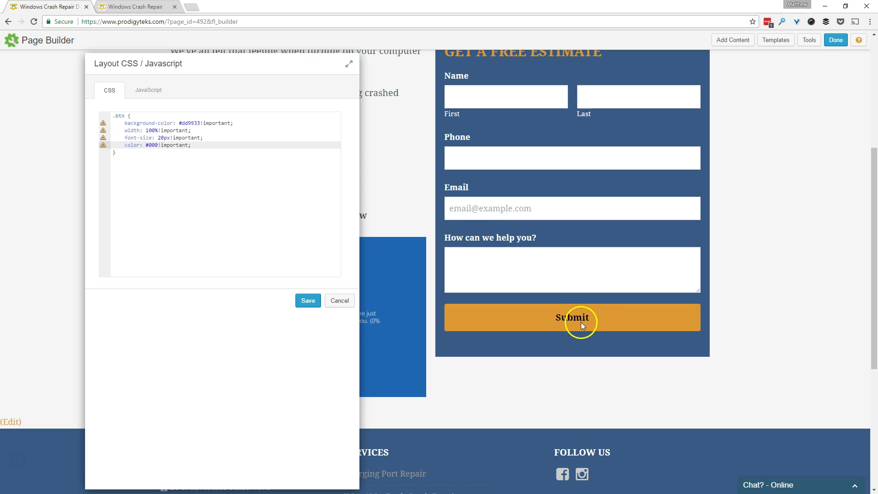
{"action": "scroll", "coordinate": [583, 320], "scroll_direction": "up", "scroll_amount": 1}
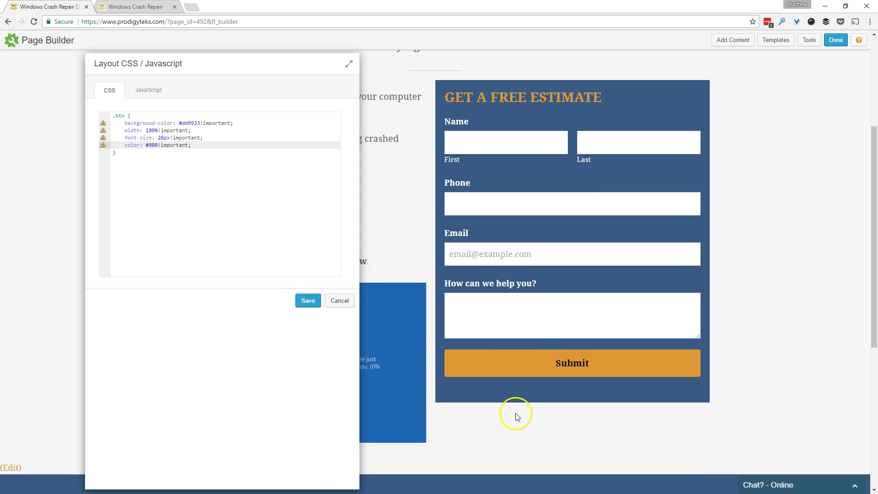
{"action": "left_click", "coordinate": [308, 301]}
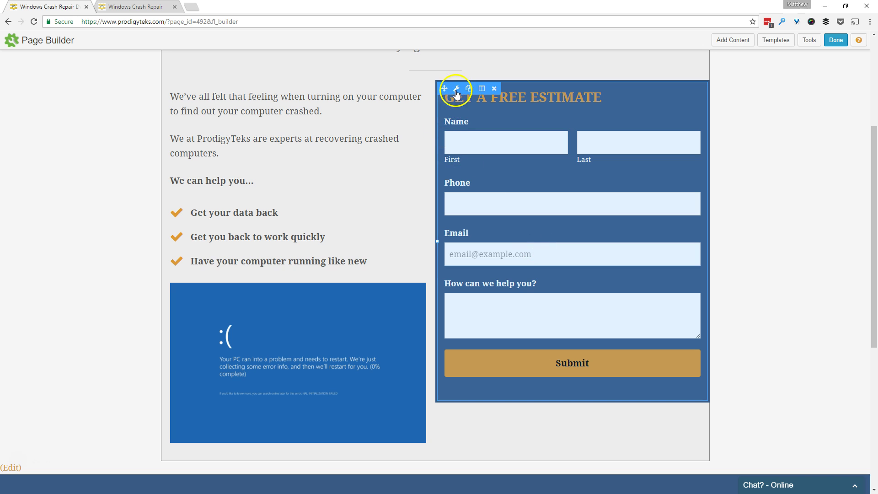
- Open the advanced column settings of the contact form's column beside the form and try a top margin of 40 px
{"action": "left_click", "coordinate": [483, 89]}
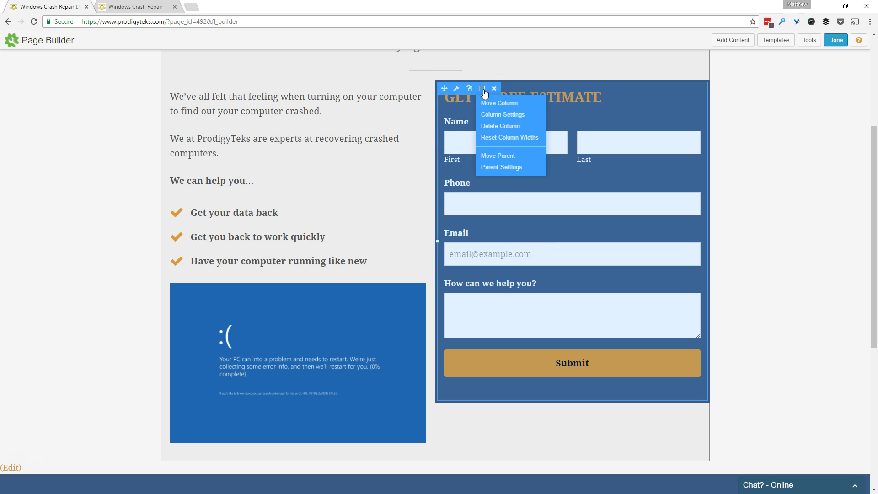
{"action": "left_click", "coordinate": [490, 115]}
{"action": "left_click_drag", "start_coordinate": [463, 272], "coordinate": [281, 78]}
{"action": "left_click", "coordinate": [183, 107]}
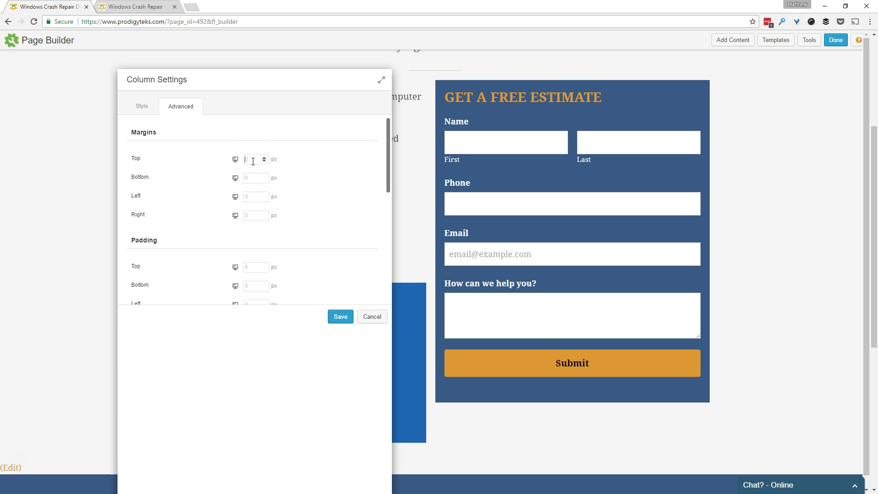
{"action": "type", "text": "40"}
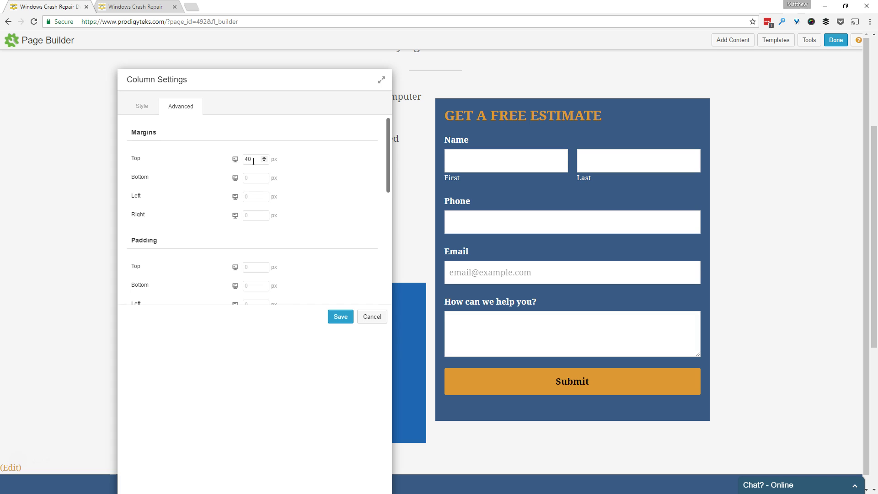
- Set the form column's top, bottom, left and right padding to 40 px and save the column settings
{"action": "scroll", "coordinate": [241, 229], "scroll_direction": "down", "scroll_amount": 2}
{"action": "left_click", "coordinate": [251, 175]}
{"action": "scroll", "coordinate": [257, 152], "scroll_direction": "up", "scroll_amount": 1}
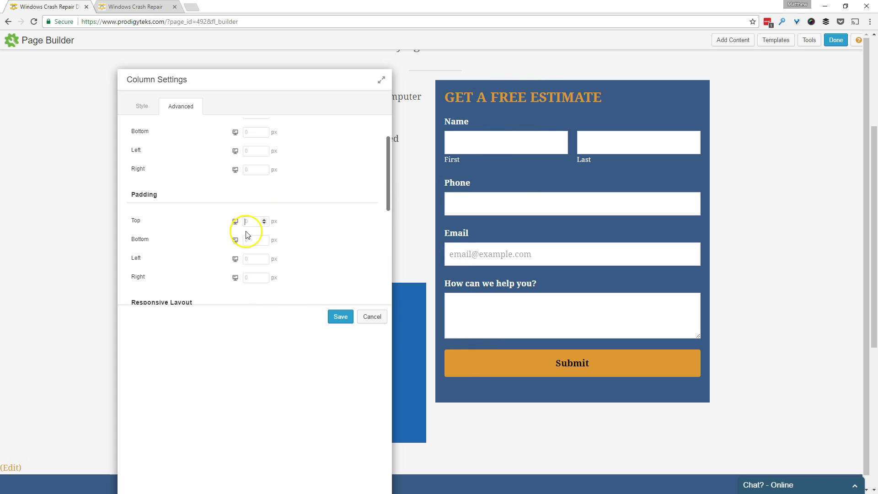
{"action": "type", "text": "40"}
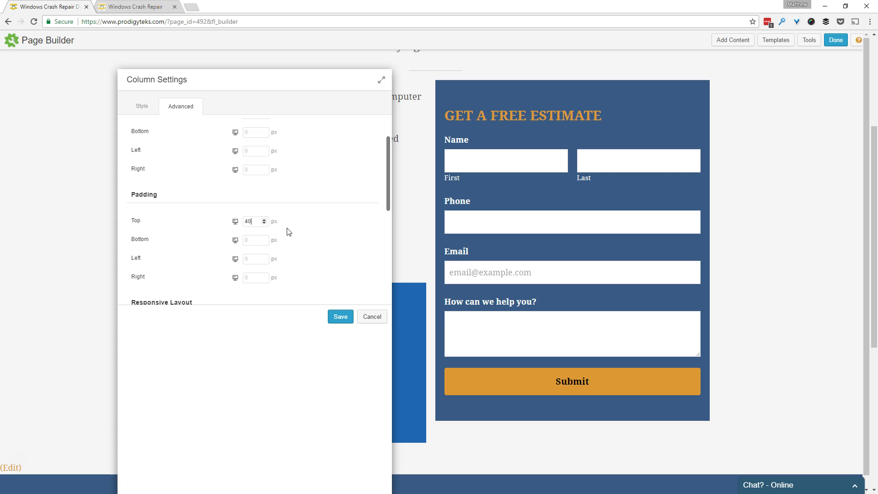
{"action": "key", "text": "Tab"}
{"action": "type", "text": "40"}
{"action": "key", "text": "Tab"}
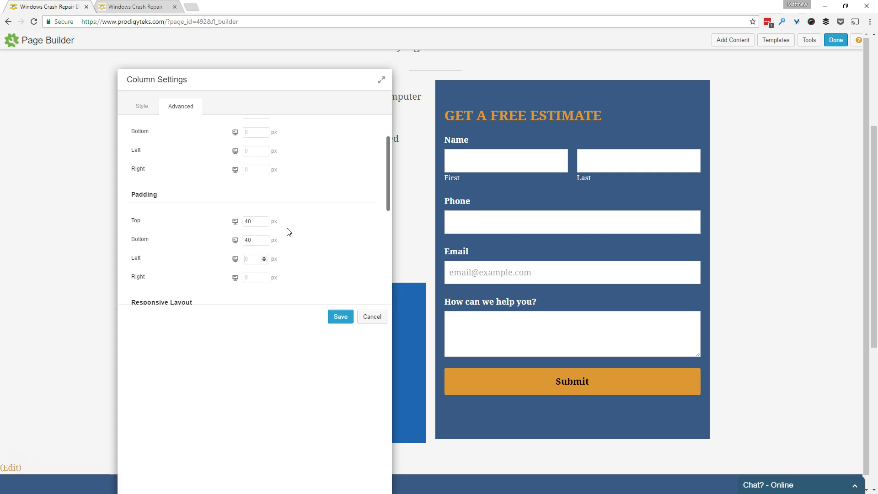
{"action": "type", "text": "40"}
{"action": "key", "text": "Tab"}
{"action": "type", "text": "40"}
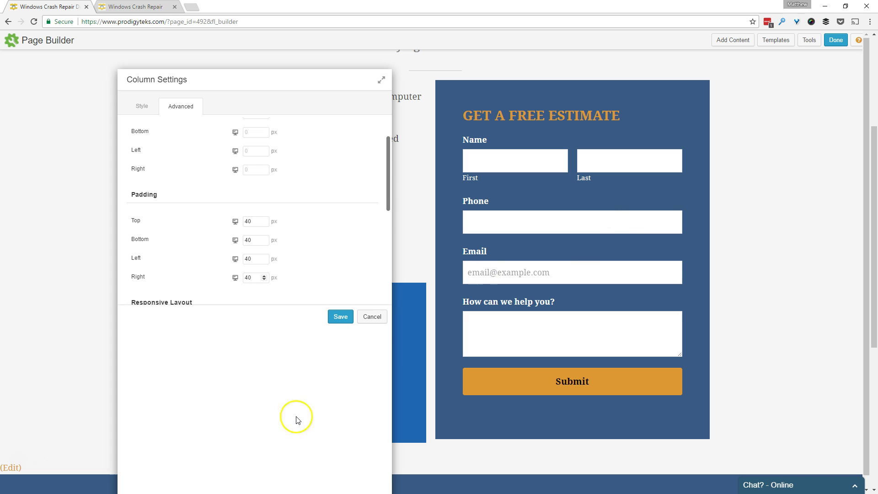
{"action": "left_click", "coordinate": [343, 314]}
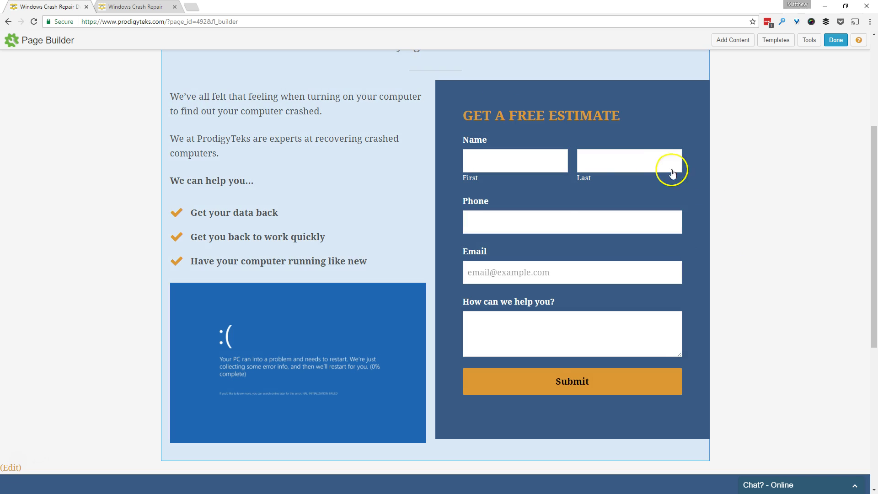
- Review the demo page from the header down to the contact form to compare its layout with the existing page
{"action": "scroll", "coordinate": [495, 221], "scroll_direction": "up", "scroll_amount": 1}
{"action": "scroll", "coordinate": [495, 221], "scroll_direction": "up", "scroll_amount": 1}
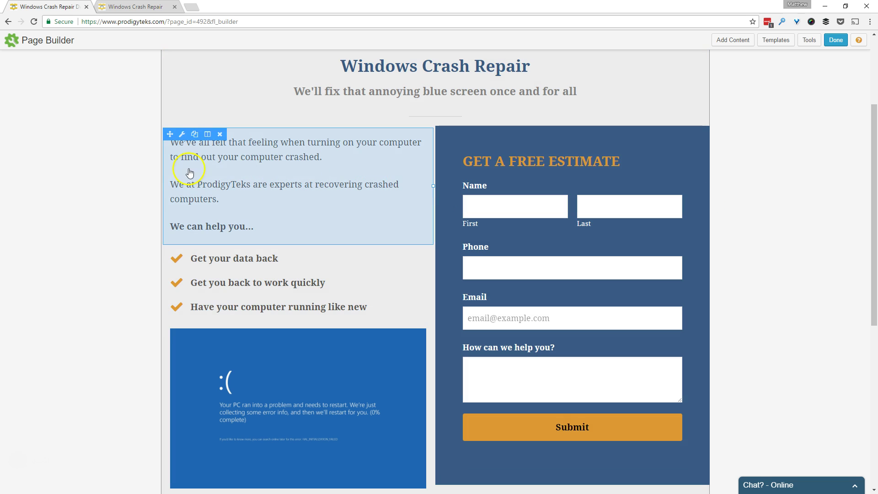
{"action": "scroll", "coordinate": [91, 282], "scroll_direction": "up", "scroll_amount": 1}
{"action": "scroll", "coordinate": [91, 281], "scroll_direction": "up", "scroll_amount": 2}
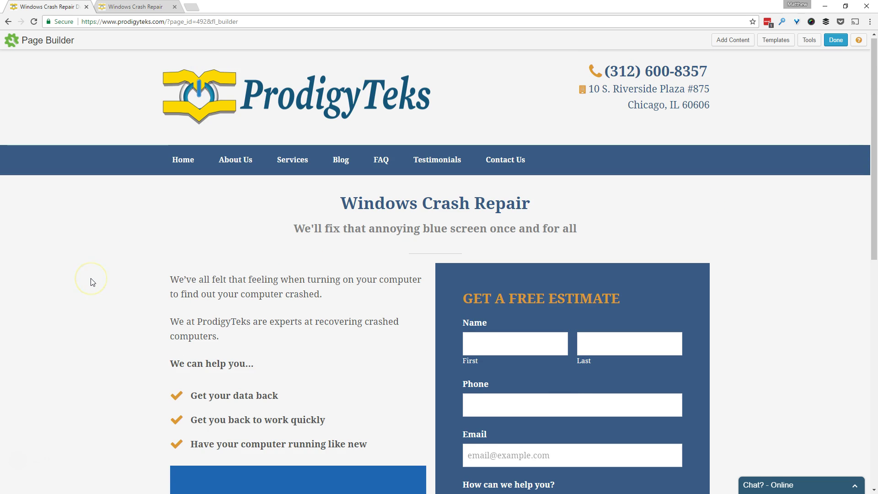
{"action": "scroll", "coordinate": [92, 281], "scroll_direction": "down", "scroll_amount": 4}
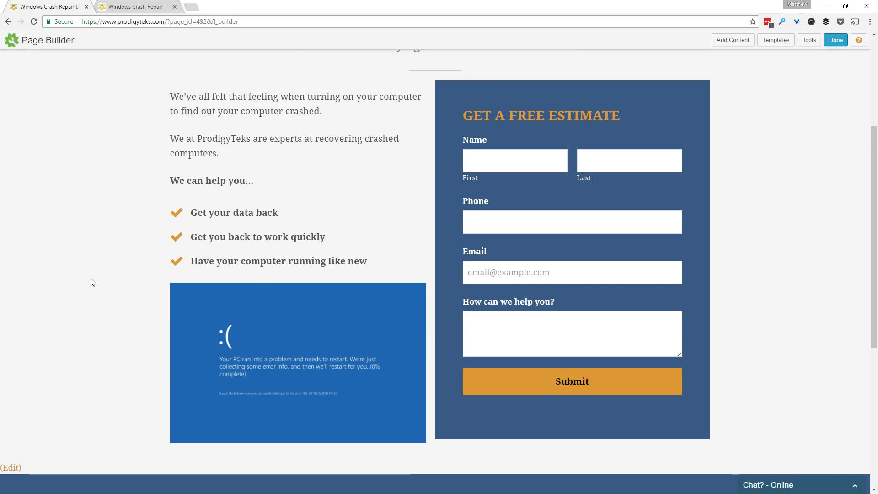
{"action": "scroll", "coordinate": [91, 281], "scroll_direction": "up", "scroll_amount": 1}
{"action": "scroll", "coordinate": [91, 281], "scroll_direction": "down", "scroll_amount": 1}
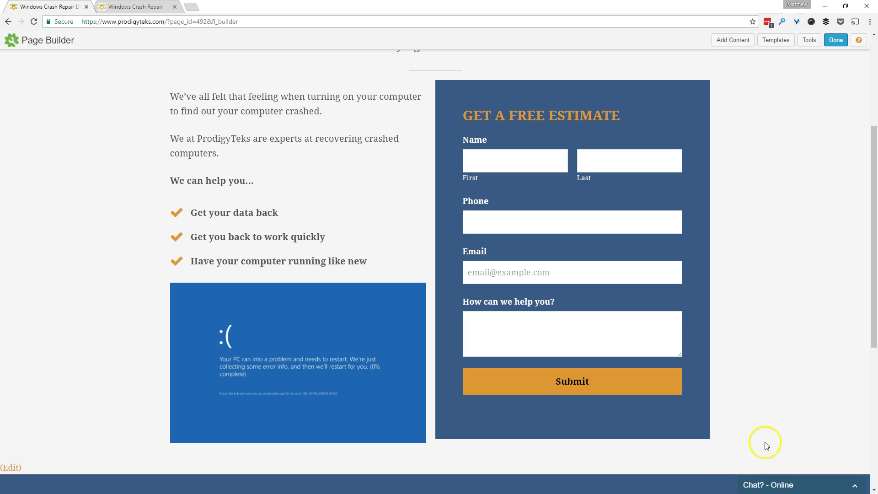
{"action": "scroll", "coordinate": [769, 247], "scroll_direction": "up", "scroll_amount": 3}
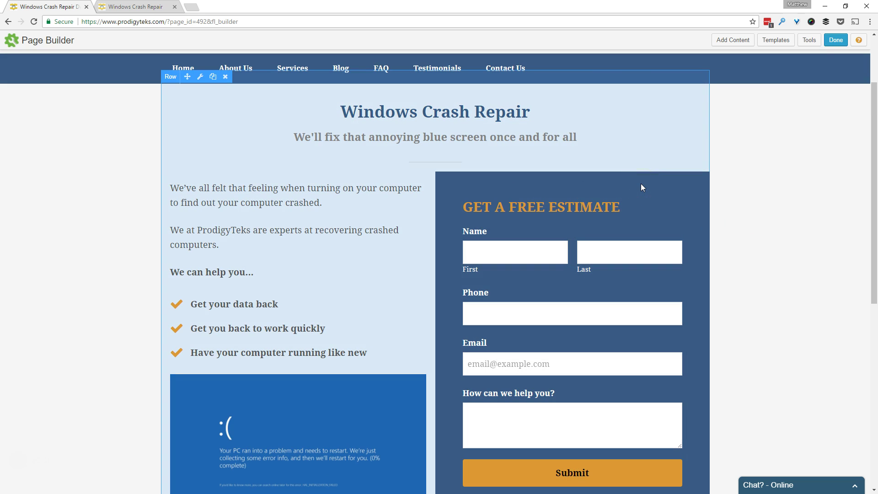
{"action": "left_click", "coordinate": [840, 179]}
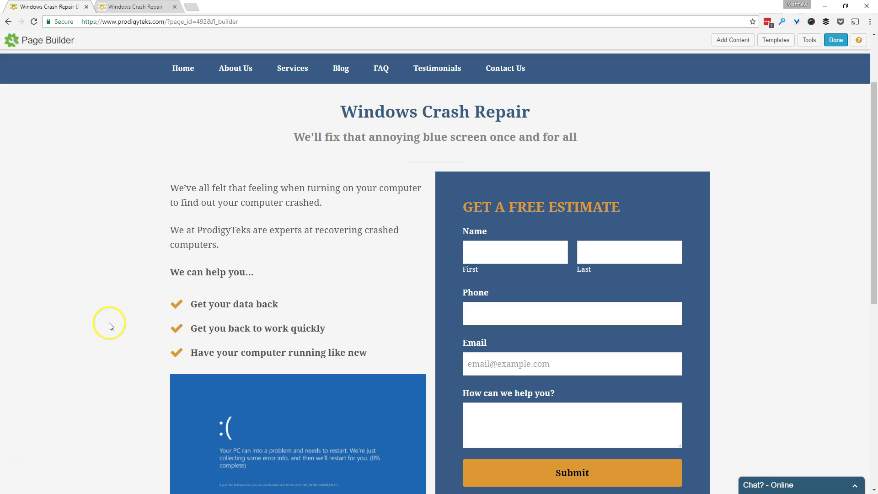
- Open the settings of the row holding the heading and form, and give it a white #ffffff color background
{"action": "scroll", "coordinate": [108, 286], "scroll_direction": "up", "scroll_amount": 1}
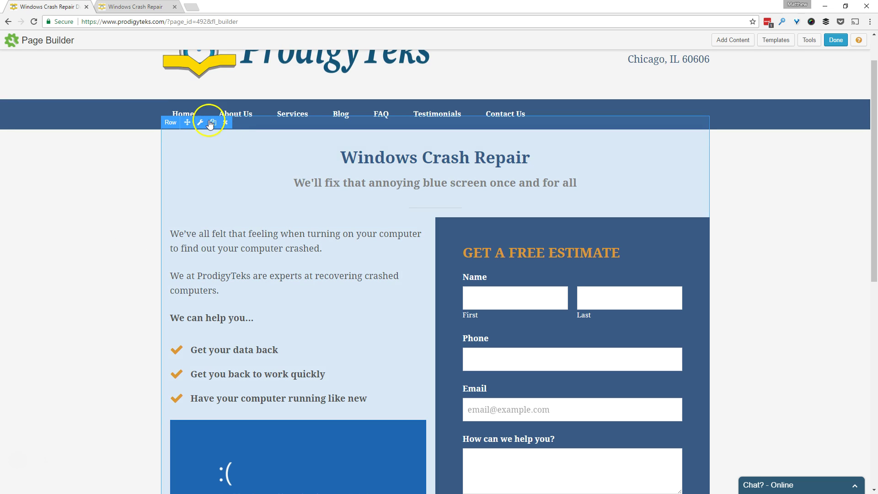
{"action": "left_click", "coordinate": [200, 123]}
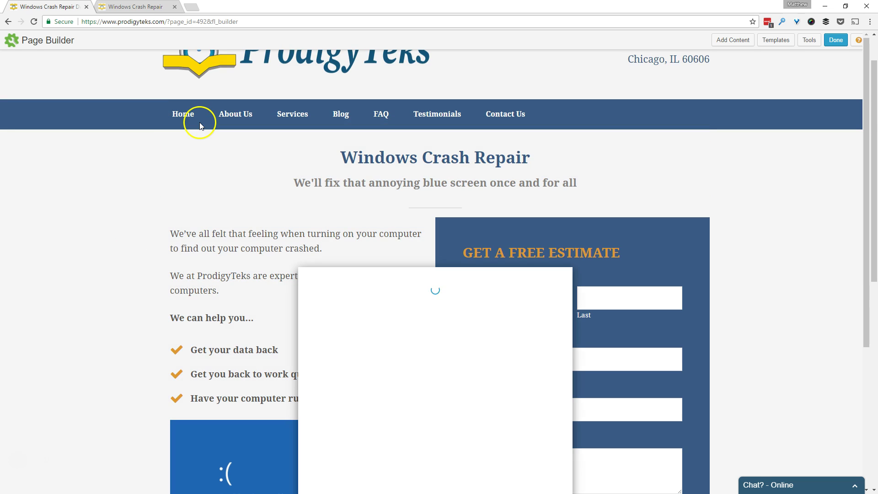
{"action": "scroll", "coordinate": [386, 348], "scroll_direction": "down", "scroll_amount": 2}
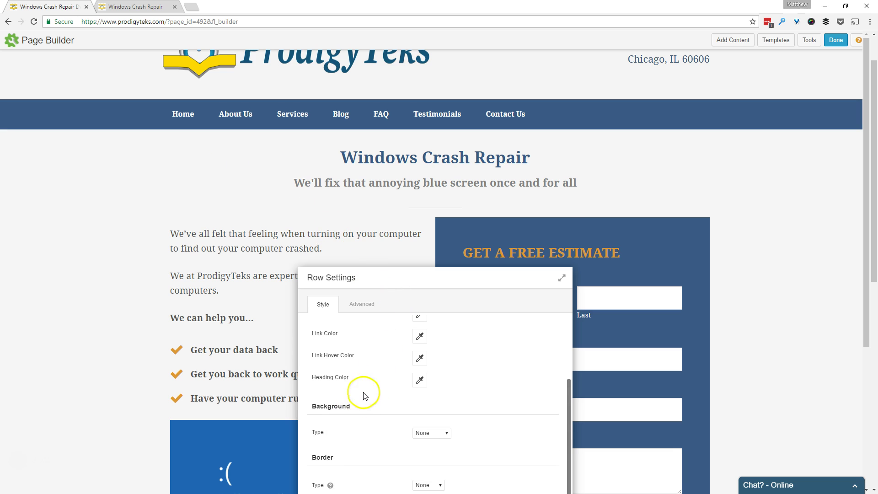
{"action": "left_click_drag", "start_coordinate": [384, 281], "coordinate": [384, 156]}
{"action": "left_click", "coordinate": [419, 310]}
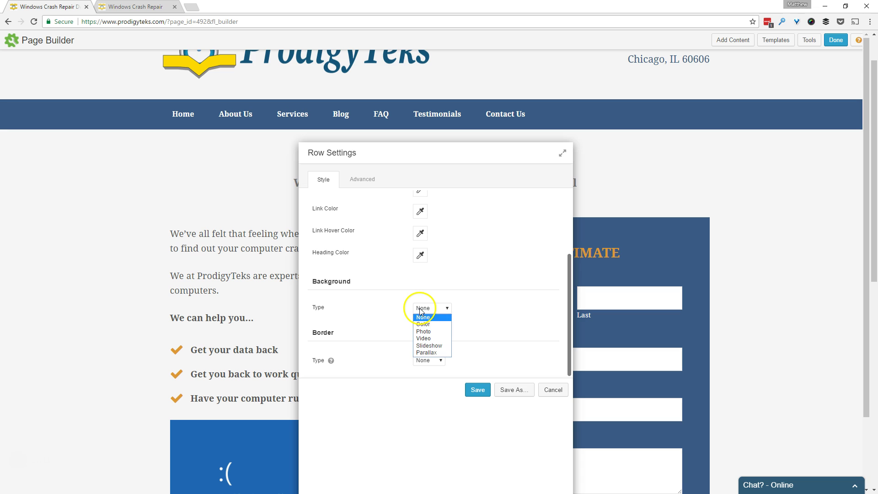
{"action": "left_click", "coordinate": [423, 326]}
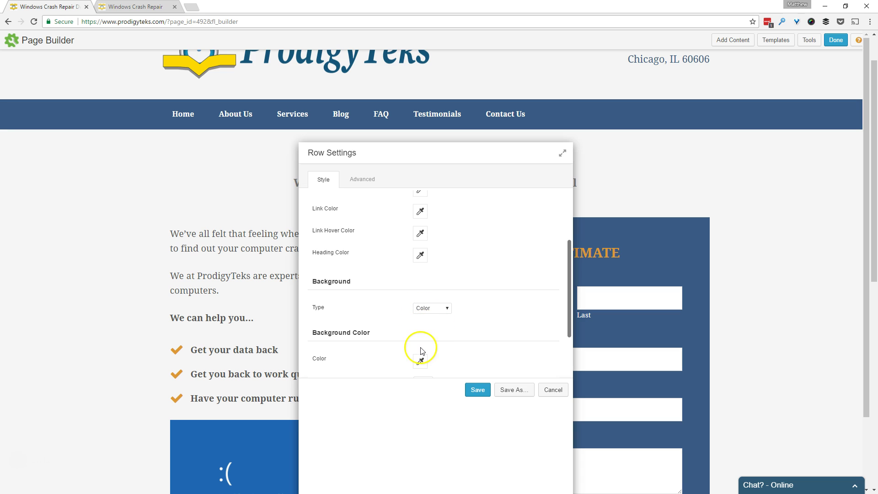
{"action": "left_click", "coordinate": [420, 361]}
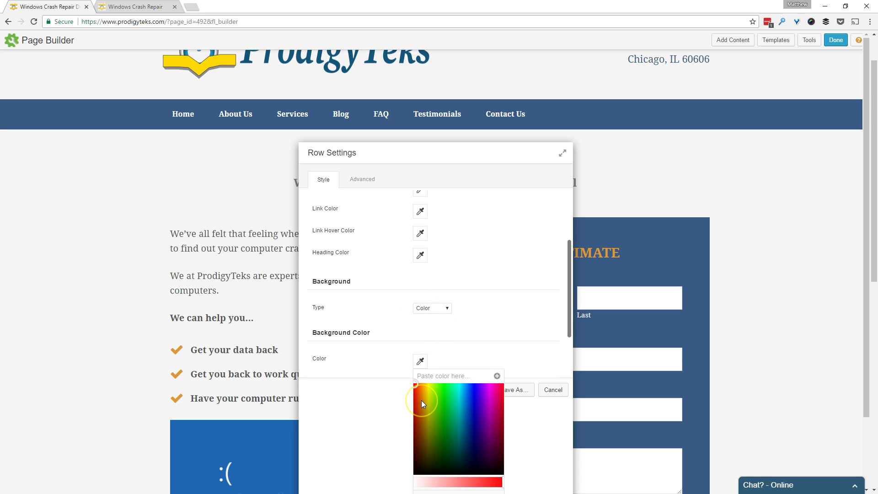
{"action": "left_click_drag", "start_coordinate": [453, 482], "coordinate": [402, 480]}
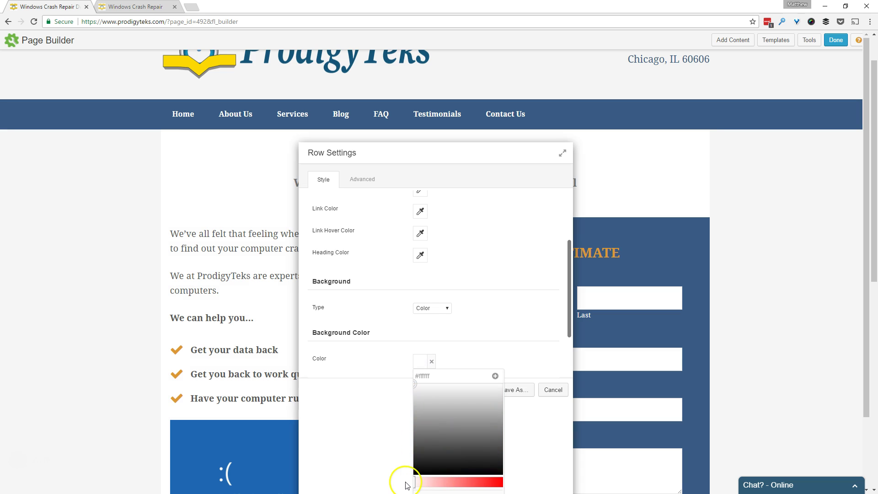
{"action": "left_click", "coordinate": [497, 353]}
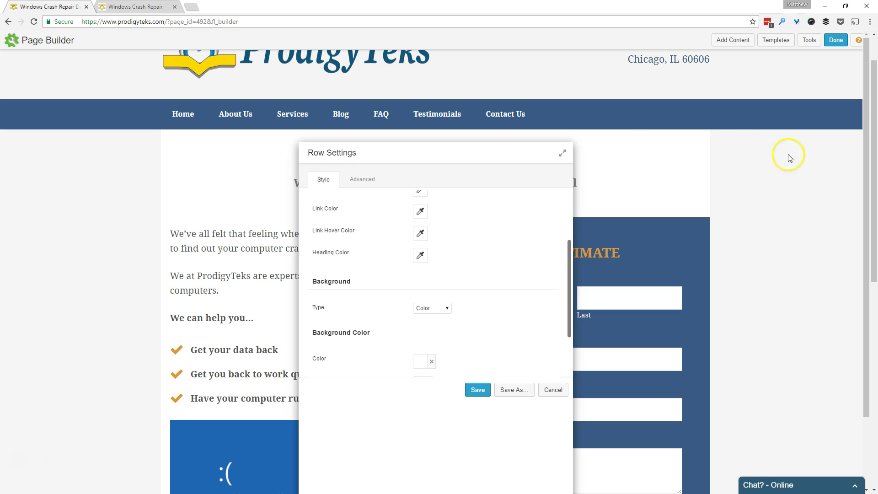
- Set the row's width to Full Width and save the row settings
{"action": "scroll", "coordinate": [558, 268], "scroll_direction": "up", "scroll_amount": 2}
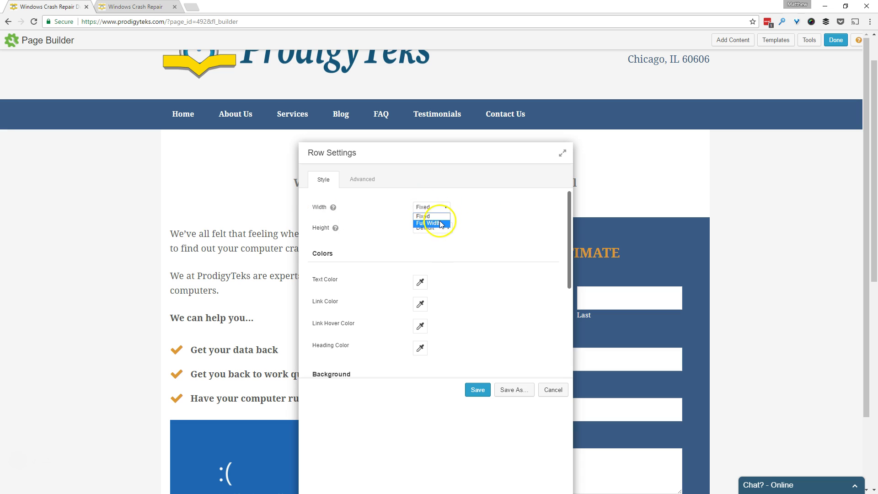
{"action": "left_click", "coordinate": [441, 223]}
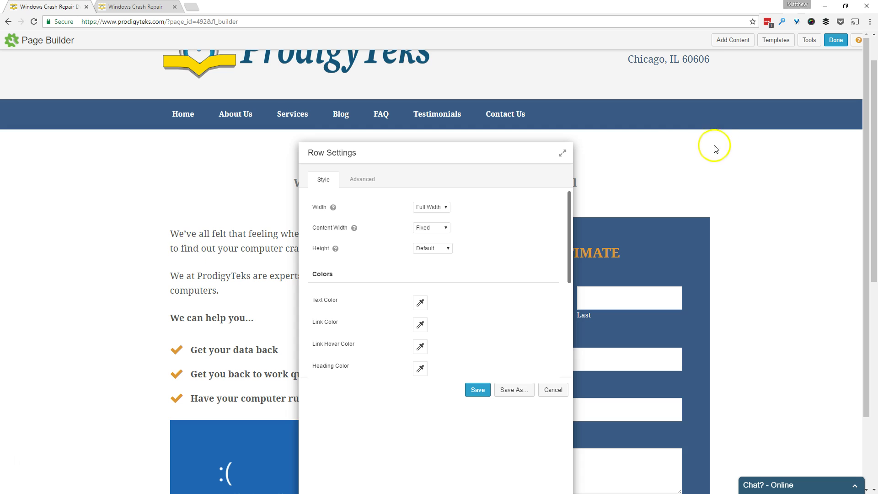
{"action": "scroll", "coordinate": [726, 248], "scroll_direction": "up", "scroll_amount": 1}
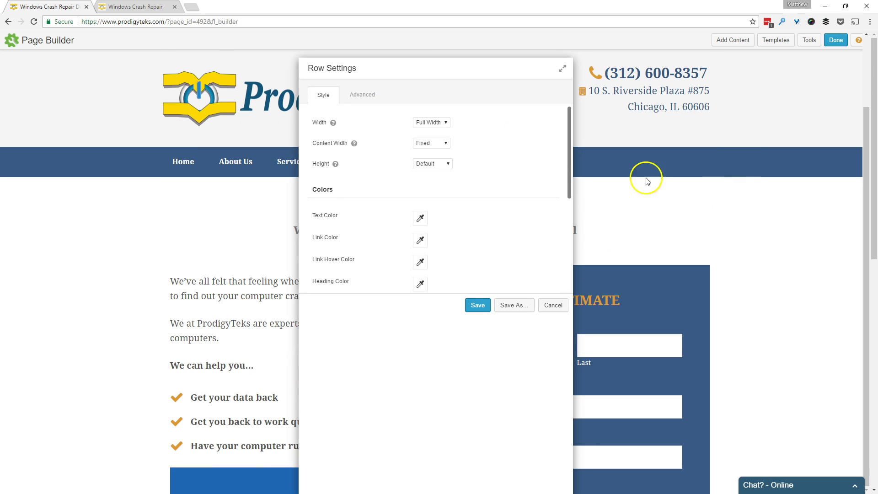
{"action": "left_click", "coordinate": [477, 306]}
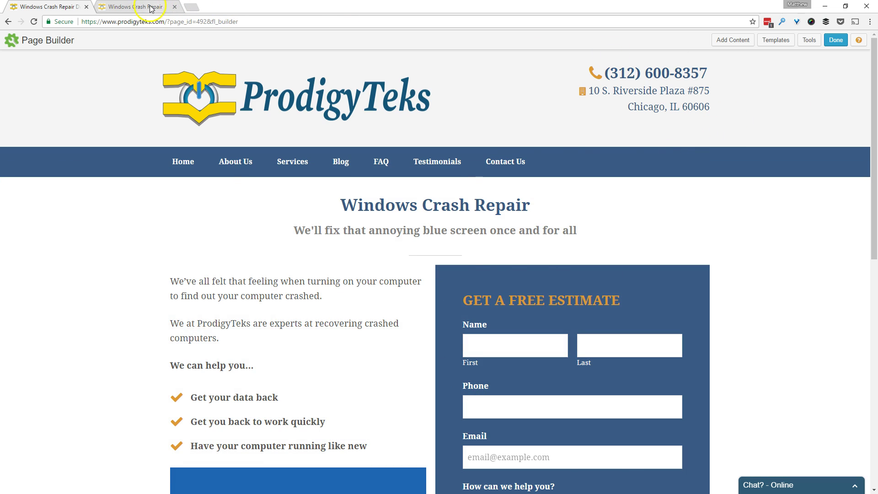
- Examine the section below the form on the existing Windows Crash Repair page and compare it with the demo page
{"action": "left_click", "coordinate": [151, 7]}
{"action": "scroll", "coordinate": [207, 195], "scroll_direction": "down", "scroll_amount": 6}
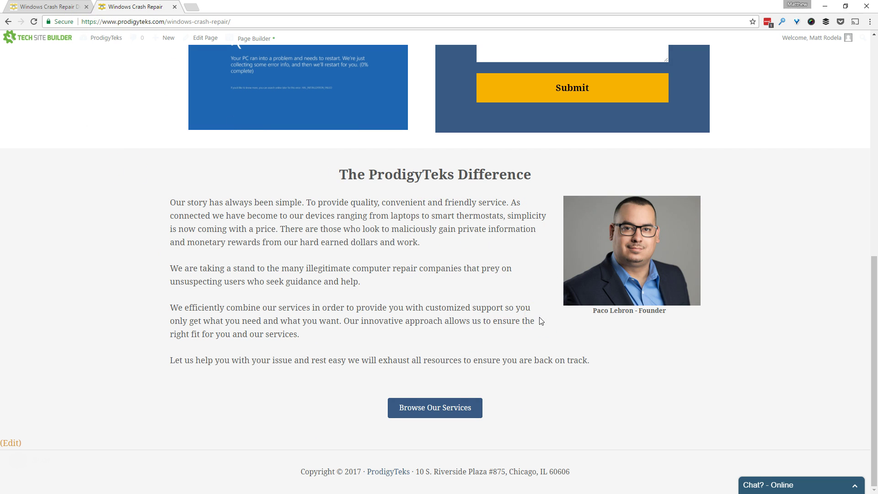
{"action": "scroll", "coordinate": [540, 320], "scroll_direction": "up", "scroll_amount": 7}
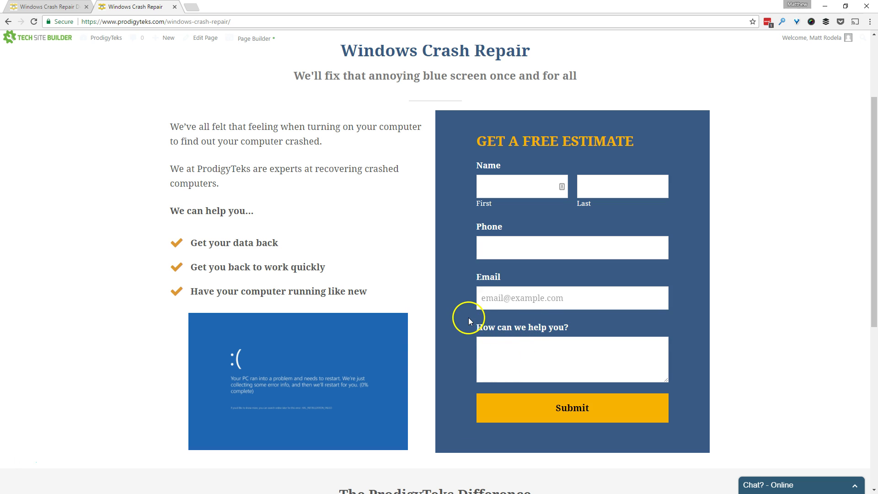
{"action": "scroll", "coordinate": [426, 362], "scroll_direction": "down", "scroll_amount": 3}
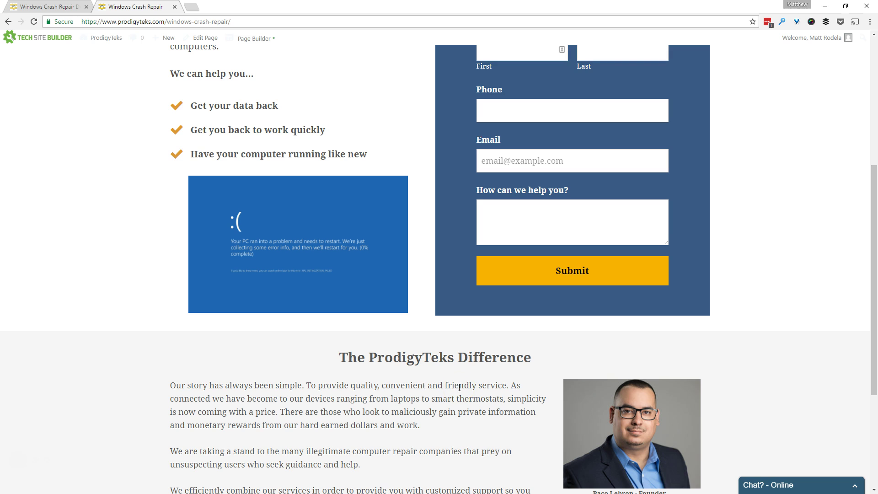
{"action": "scroll", "coordinate": [458, 382], "scroll_direction": "down", "scroll_amount": 2}
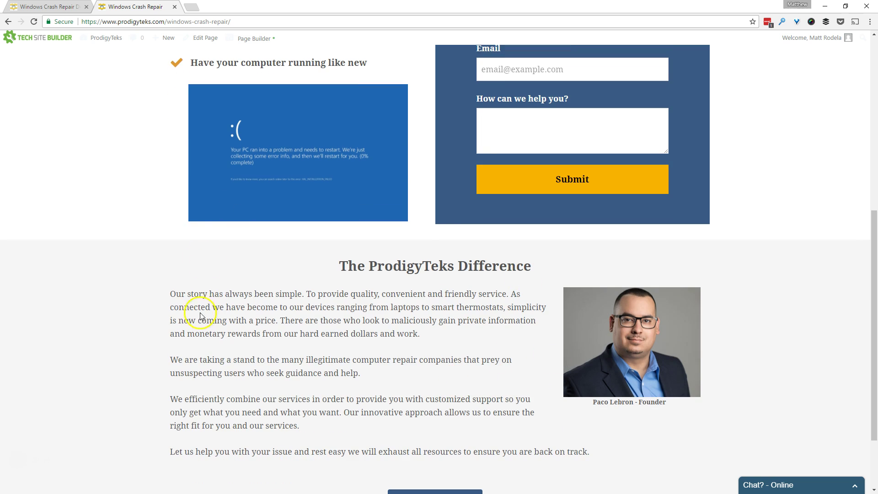
{"action": "left_click", "coordinate": [50, 7]}
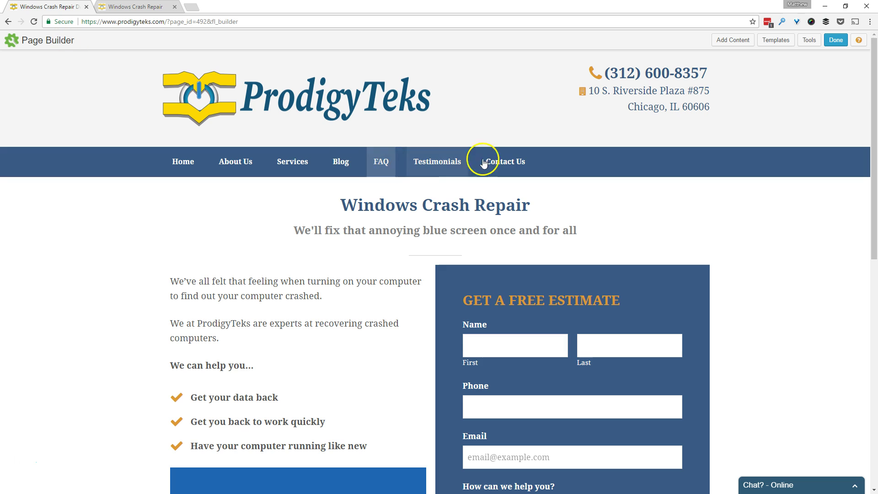
{"action": "scroll", "coordinate": [516, 173], "scroll_direction": "down", "scroll_amount": 3}
{"action": "scroll", "coordinate": [514, 171], "scroll_direction": "down", "scroll_amount": 1}
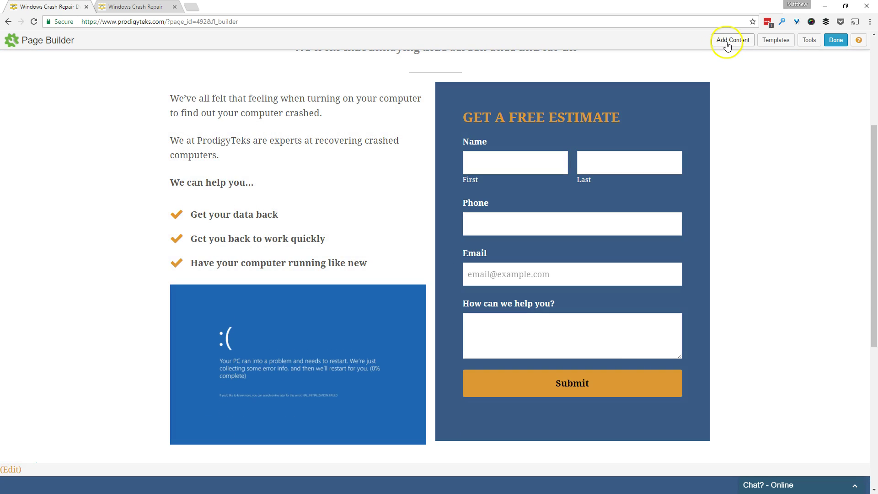
{"action": "left_click", "coordinate": [731, 40]}
{"action": "scroll", "coordinate": [772, 101], "scroll_direction": "up", "scroll_amount": 3}
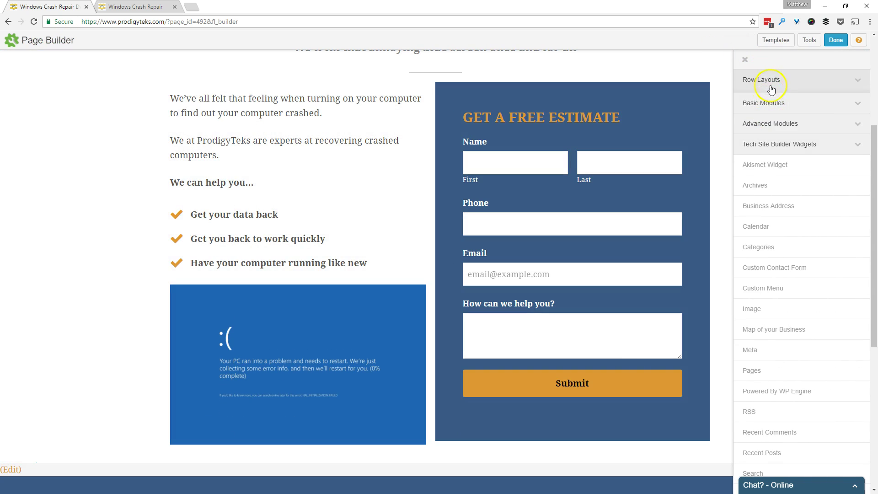
{"action": "left_click", "coordinate": [772, 87]}
{"action": "left_click_drag", "start_coordinate": [766, 92], "coordinate": [710, 243]}
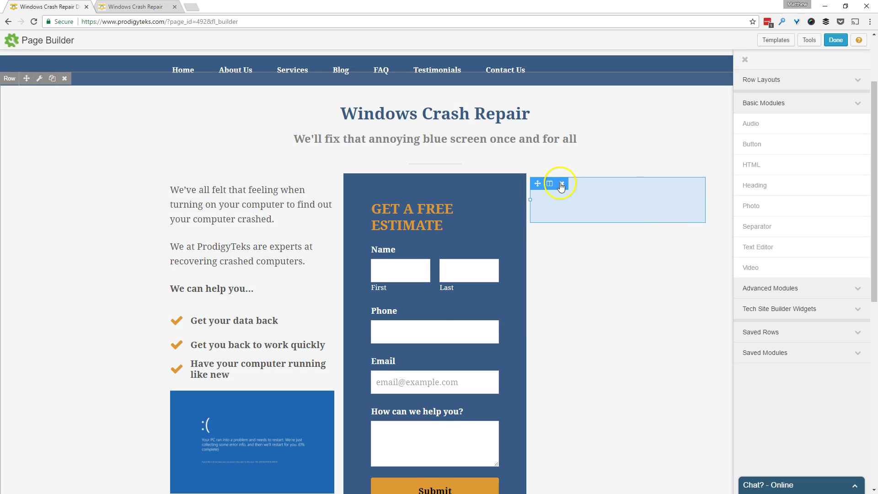
{"action": "left_click", "coordinate": [560, 183]}
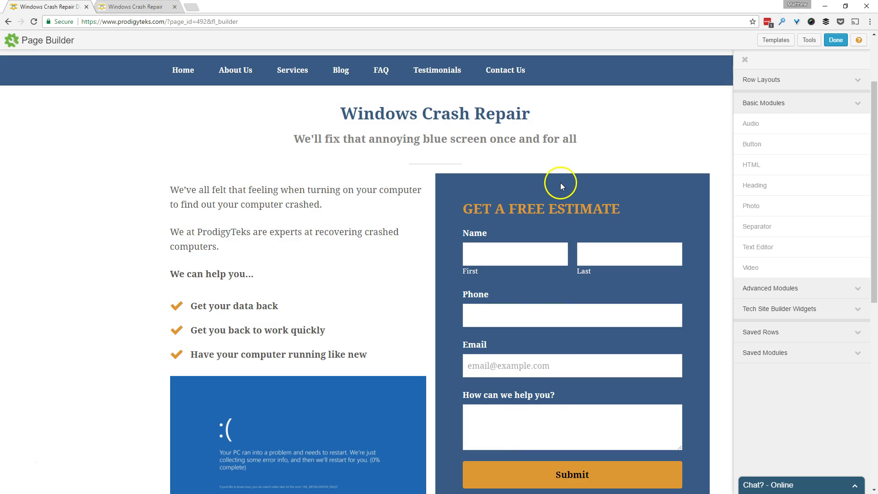
- Add a one-column row below the form row and place a Text Editor module in it
{"action": "scroll", "coordinate": [488, 212], "scroll_direction": "down", "scroll_amount": 8}
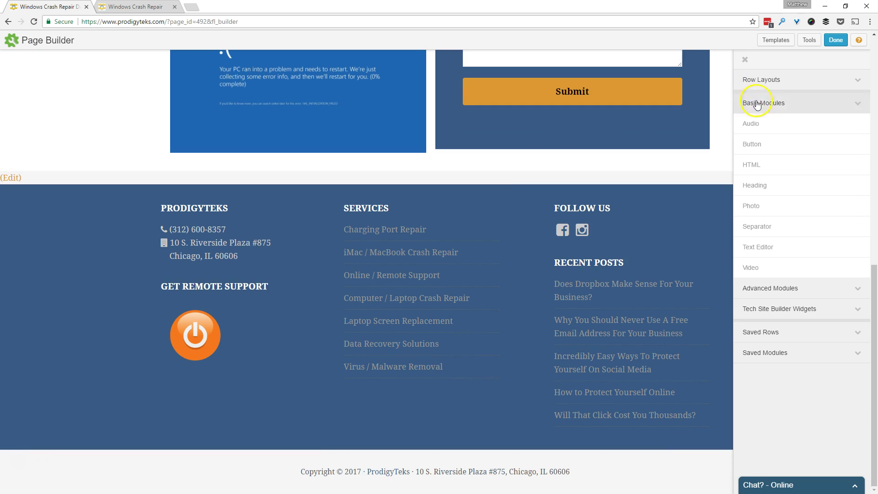
{"action": "left_click", "coordinate": [761, 80]}
{"action": "left_click_drag", "start_coordinate": [763, 98], "coordinate": [221, 255]}
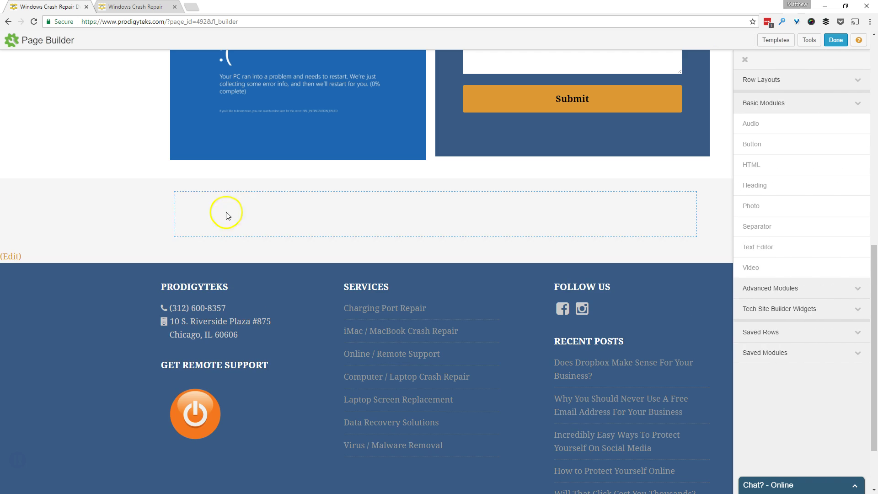
{"action": "scroll", "coordinate": [281, 178], "scroll_direction": "up", "scroll_amount": 1}
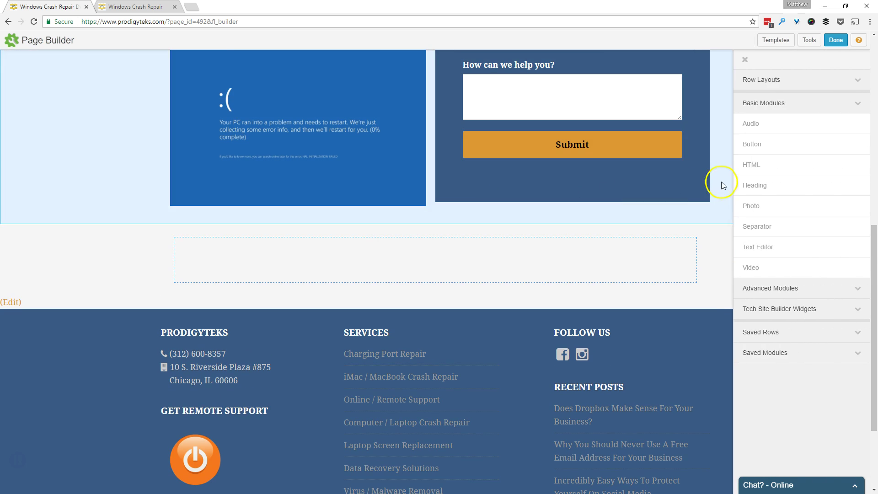
{"action": "left_click_drag", "start_coordinate": [764, 226], "coordinate": [415, 268]}
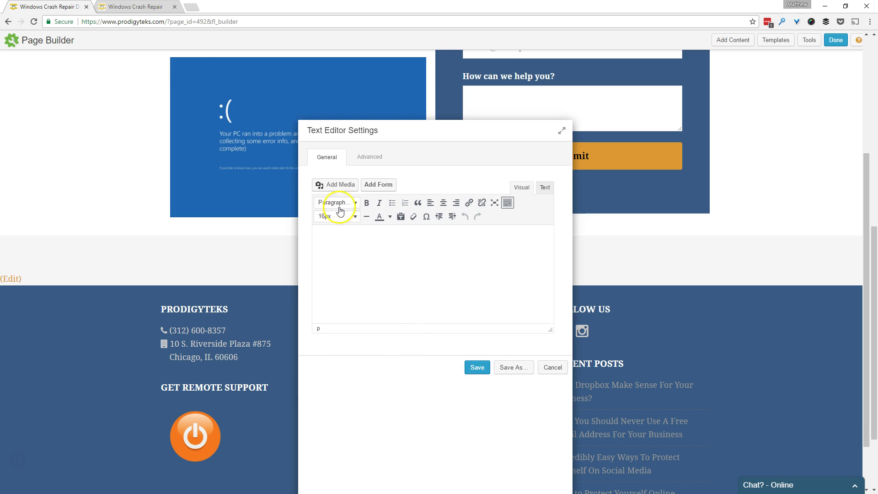
- Copy the story paragraphs under The ProdigyTeks Difference from the existing page into the demo page's text module
{"action": "left_click", "coordinate": [145, 7]}
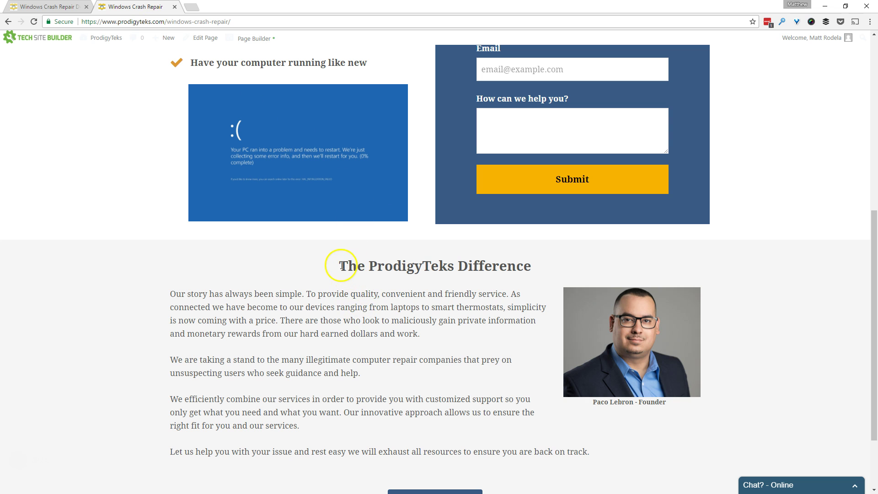
{"action": "left_click_drag", "start_coordinate": [340, 265], "coordinate": [473, 397]}
{"action": "left_click", "coordinate": [271, 321]}
{"action": "left_click_drag", "start_coordinate": [171, 294], "coordinate": [607, 460]}
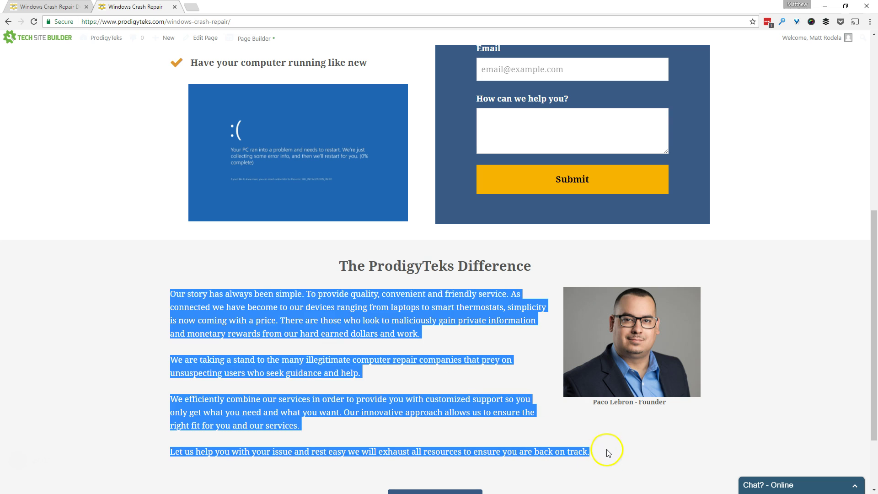
{"action": "left_click", "coordinate": [74, 6]}
{"action": "key", "text": "ctrl+v"}
{"action": "scroll", "coordinate": [448, 283], "scroll_direction": "up", "scroll_amount": 5}
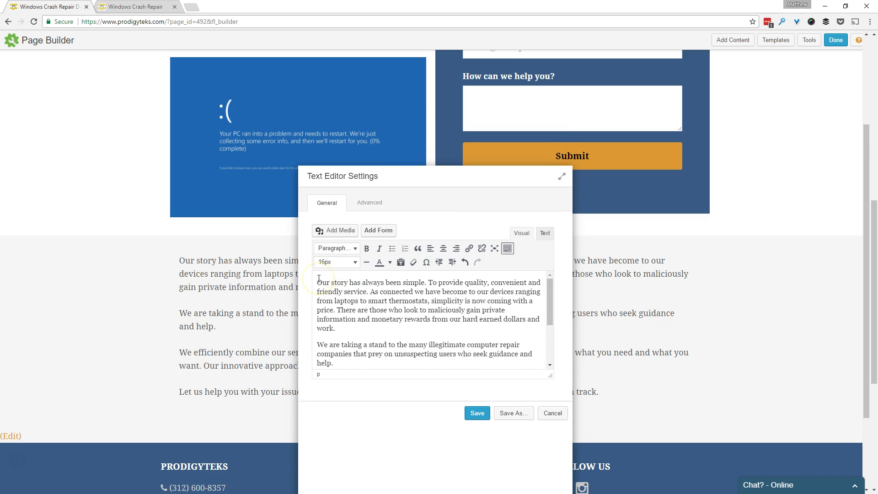
- Copy the heading The ProdigyTeks Difference from the existing page to above the story paragraphs and center it
{"action": "key", "text": "Return"}
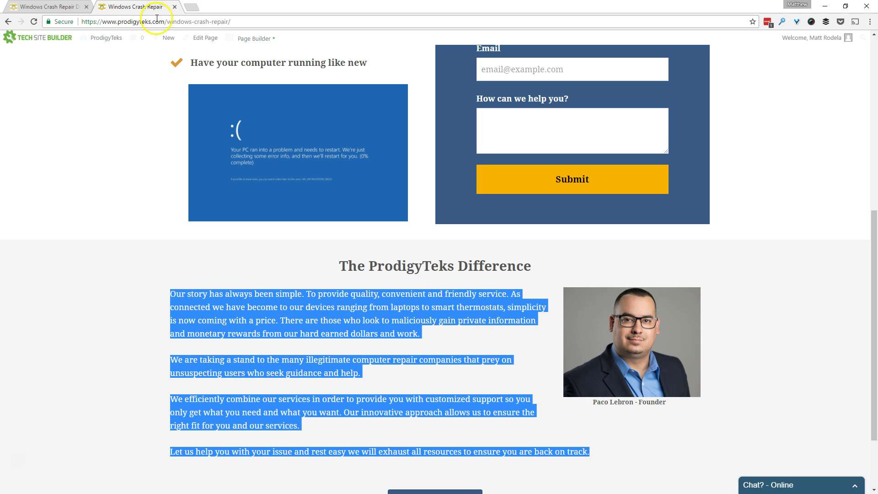
{"action": "left_click", "coordinate": [156, 7]}
{"action": "left_click_drag", "start_coordinate": [528, 267], "coordinate": [324, 256]}
{"action": "key", "text": "ctrl+c"}
{"action": "left_click", "coordinate": [49, 6]}
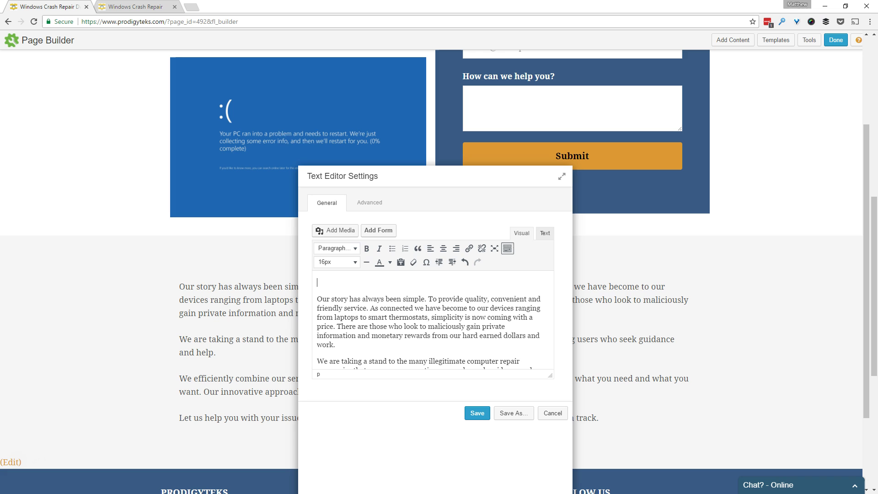
{"action": "key", "text": "ctrl+v"}
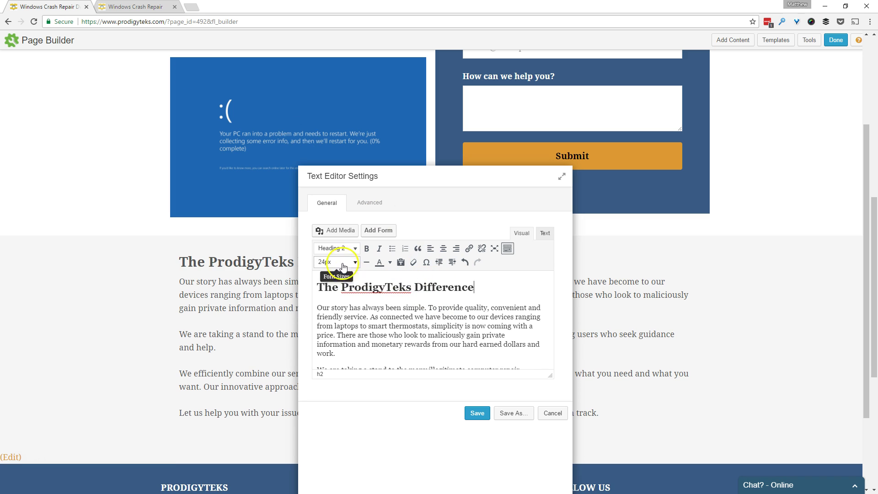
{"action": "left_click", "coordinate": [443, 248]}
{"action": "left_click_drag", "start_coordinate": [440, 185], "coordinate": [459, 104]}
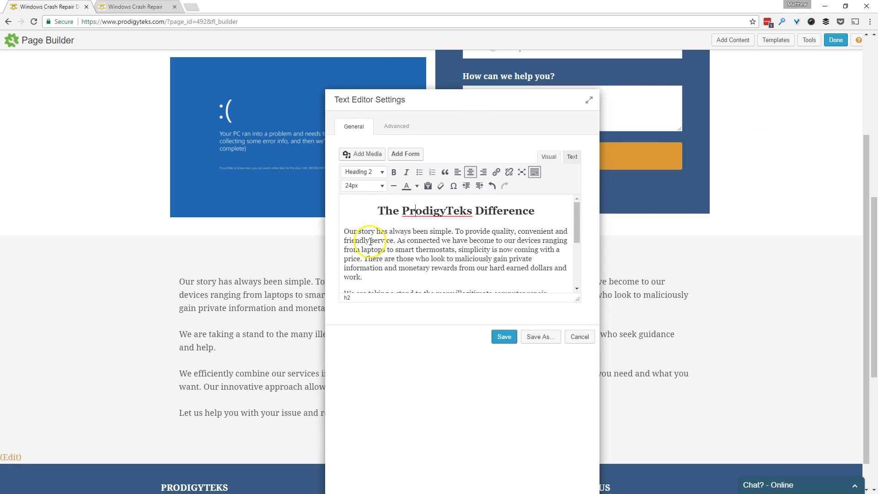
- Insert the founder's captioned photo from the media library before the first story paragraph with Right alignment, and save the text module
{"action": "left_click", "coordinate": [342, 233]}
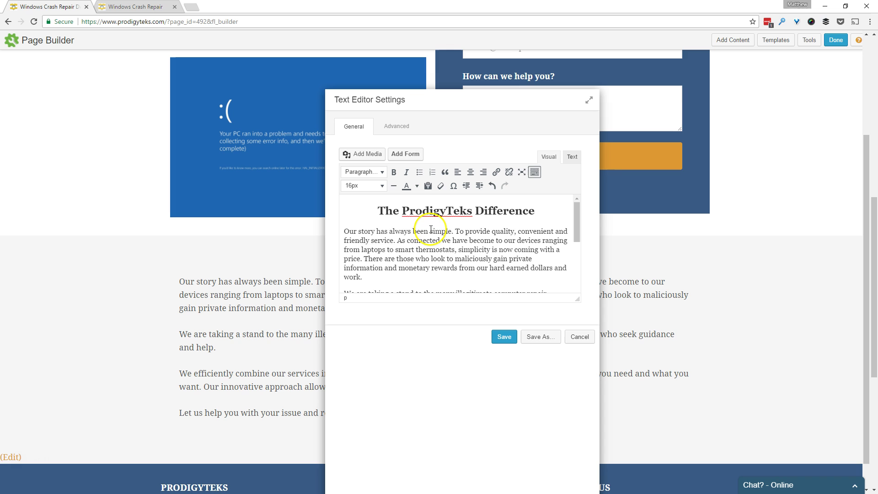
{"action": "left_click", "coordinate": [364, 154]}
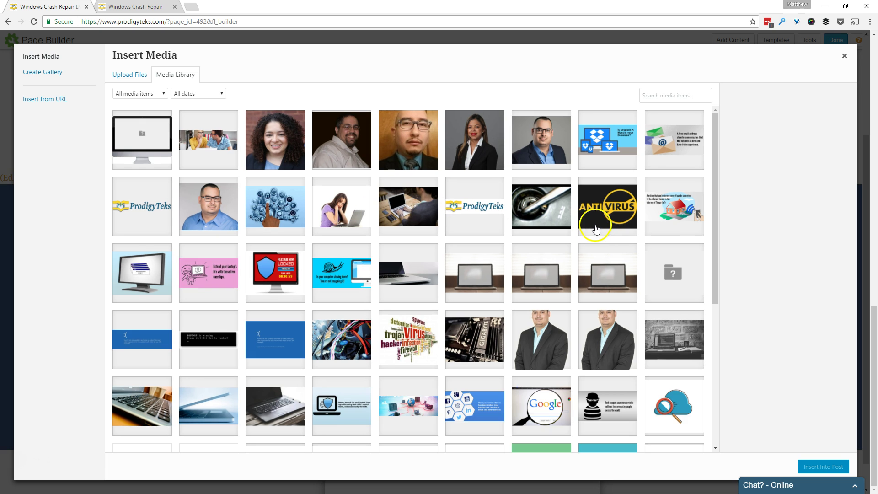
{"action": "left_click", "coordinate": [558, 158]}
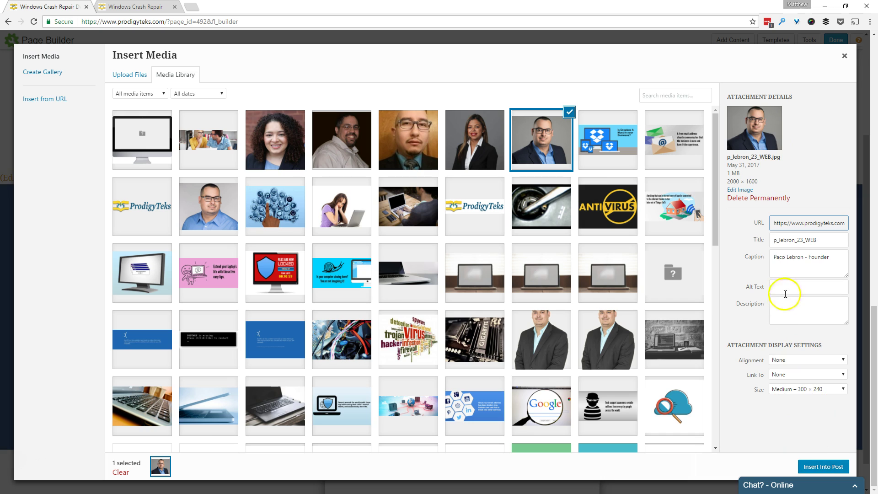
{"action": "left_click_drag", "start_coordinate": [771, 257], "coordinate": [838, 254]}
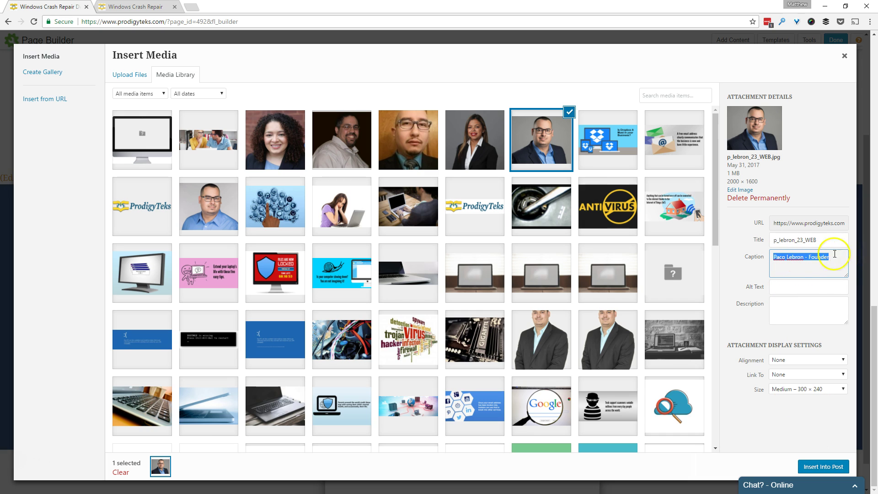
{"action": "left_click", "coordinate": [779, 361]}
{"action": "left_click", "coordinate": [818, 396]}
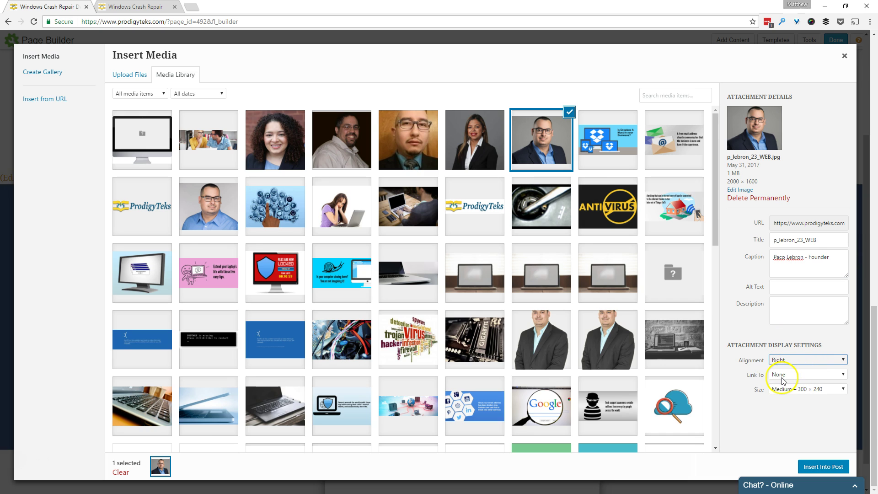
{"action": "left_click", "coordinate": [812, 470]}
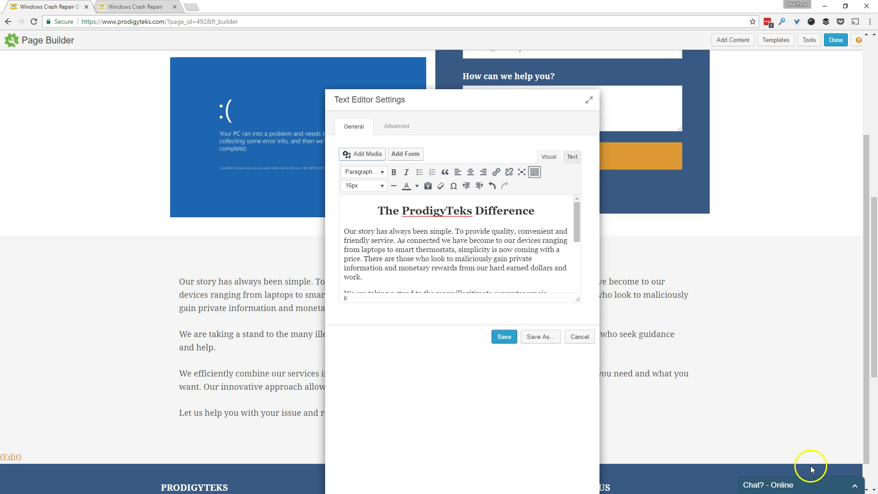
{"action": "left_click", "coordinate": [502, 338]}
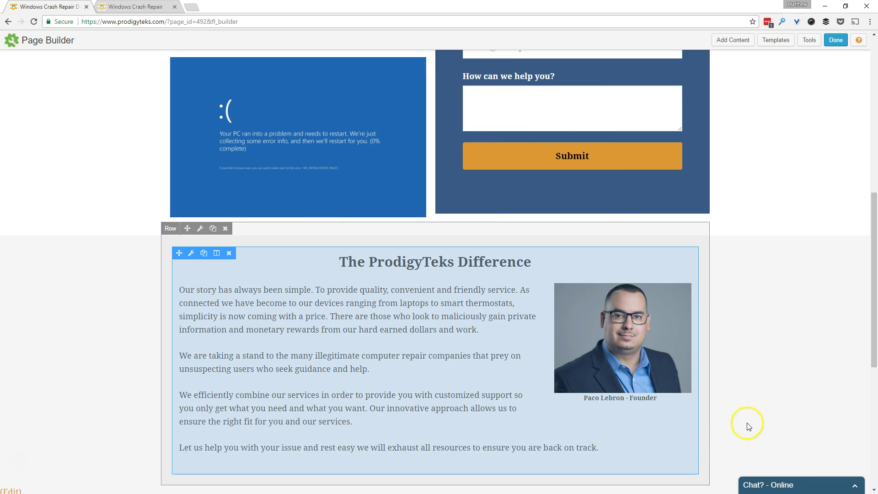
- Check what follows the story text on the existing Windows Crash Repair page, and add a Button module below the demo page's story text
{"action": "scroll", "coordinate": [785, 310], "scroll_direction": "down", "scroll_amount": 2}
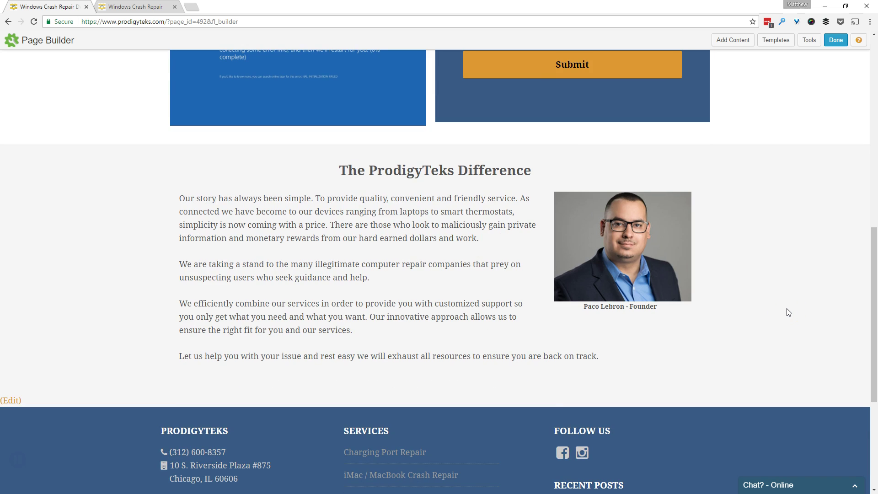
{"action": "scroll", "coordinate": [788, 312], "scroll_direction": "up", "scroll_amount": 1}
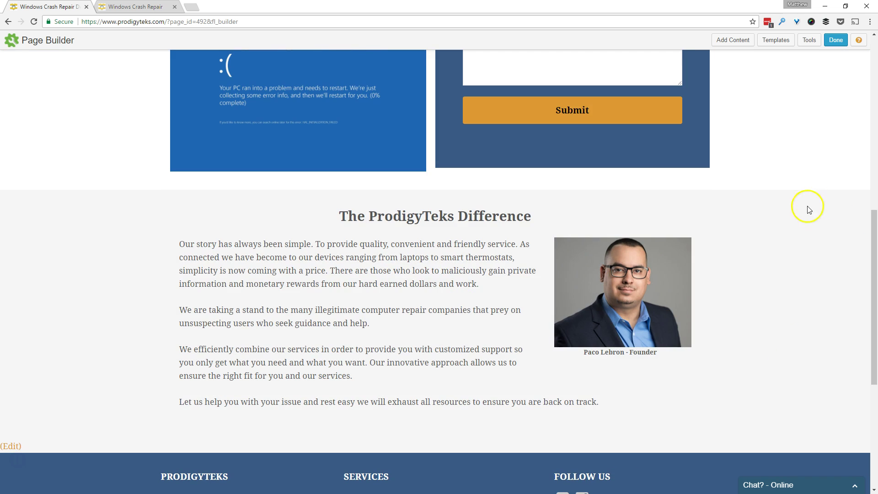
{"action": "key", "text": "ctrl+Tab"}
{"action": "scroll", "coordinate": [386, 320], "scroll_direction": "down", "scroll_amount": 2}
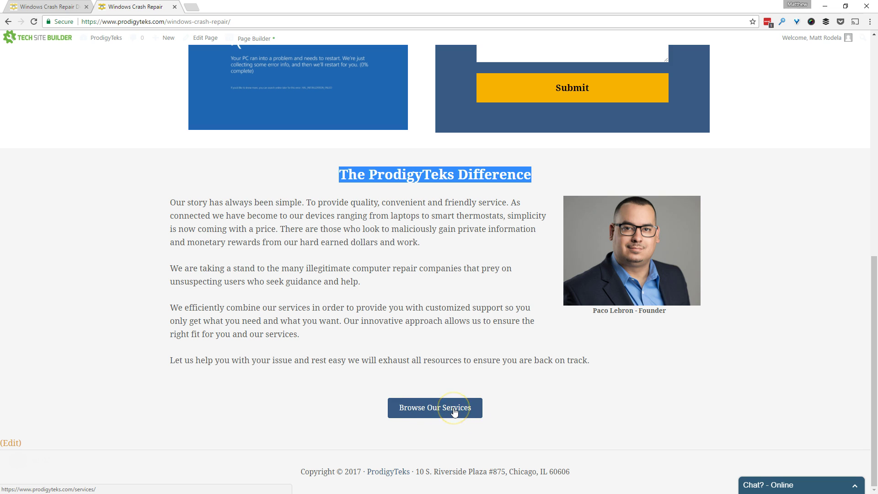
{"action": "left_click", "coordinate": [46, 6]}
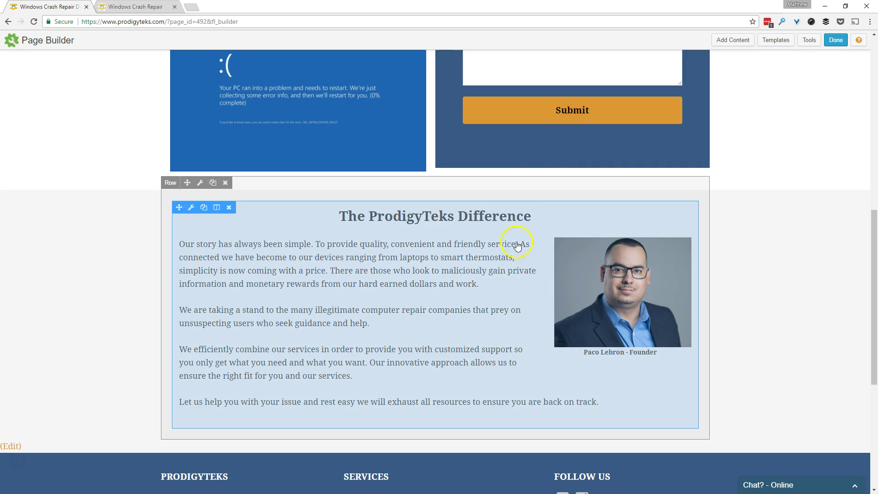
{"action": "left_click", "coordinate": [736, 41]}
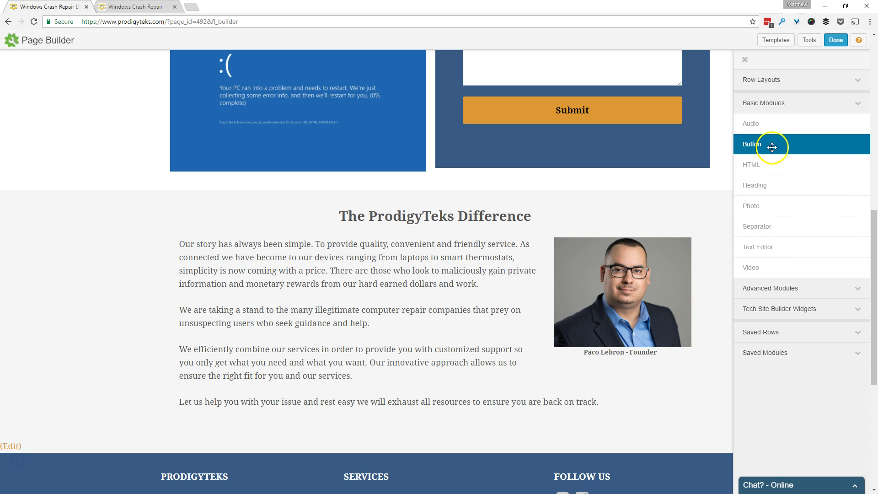
{"action": "left_click_drag", "start_coordinate": [774, 146], "coordinate": [582, 218]}
{"action": "left_click_drag", "start_coordinate": [435, 447], "coordinate": [435, 450]}
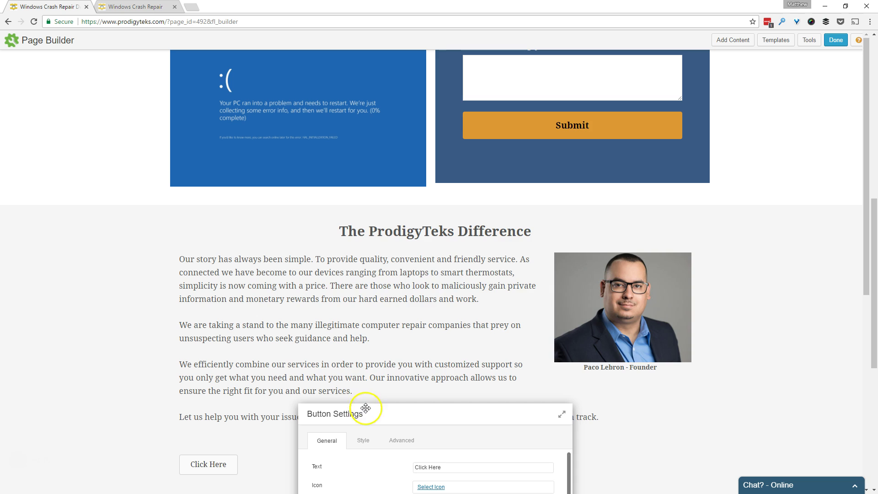
- Set the new button's text to Browse Our Services, without an icon
{"action": "left_click_drag", "start_coordinate": [365, 408], "coordinate": [601, 46]}
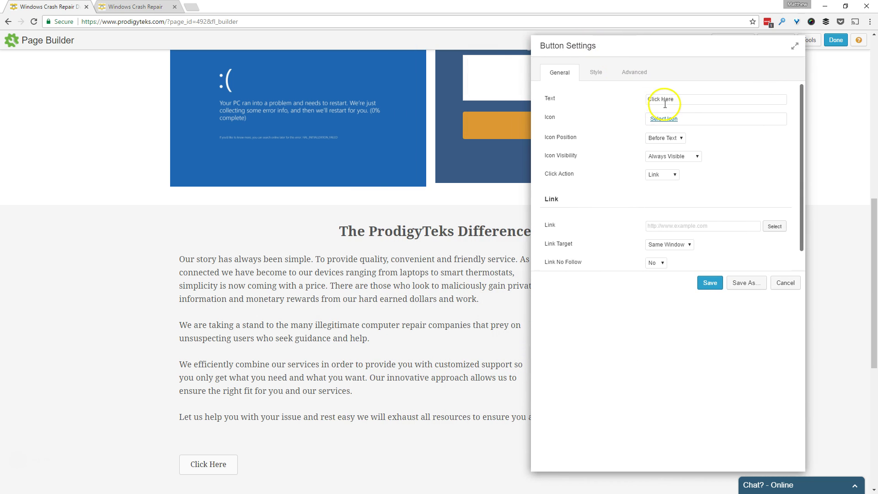
{"action": "left_click_drag", "start_coordinate": [683, 99], "coordinate": [643, 100]}
{"action": "type", "text": "Browse Our Services"}
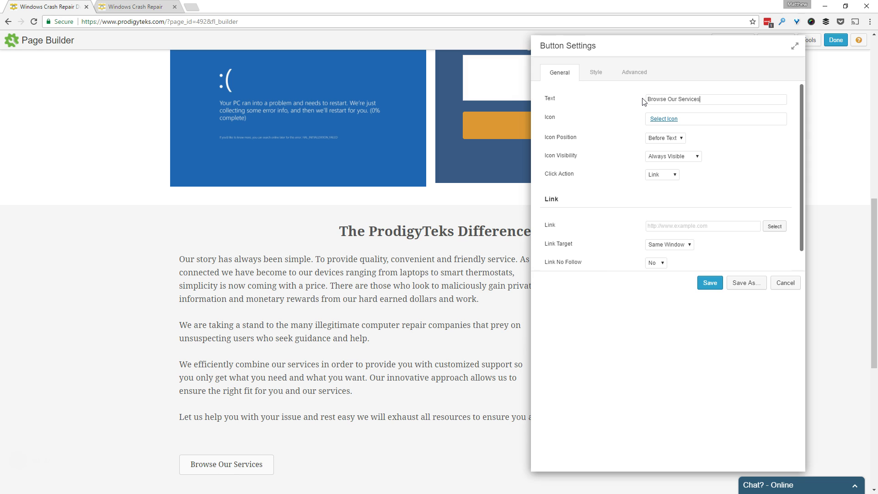
{"action": "left_click", "coordinate": [663, 120]}
{"action": "left_click", "coordinate": [185, 464]}
- Link the button to the site's Services page and set its link target to New Window
{"action": "scroll", "coordinate": [647, 175], "scroll_direction": "down", "scroll_amount": 1}
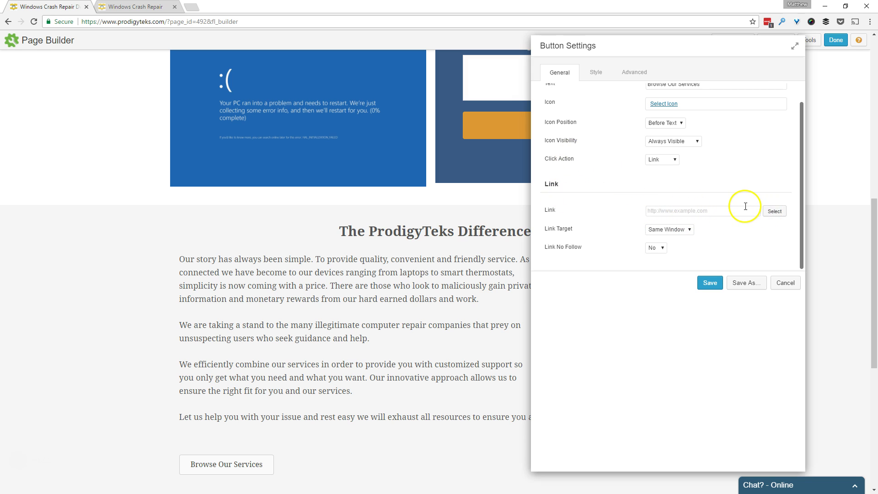
{"action": "left_click", "coordinate": [770, 214]}
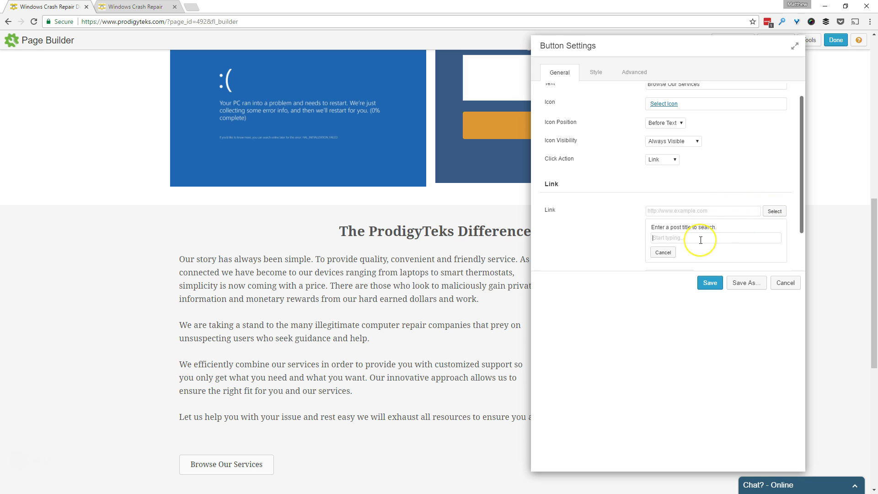
{"action": "type", "text": "services"}
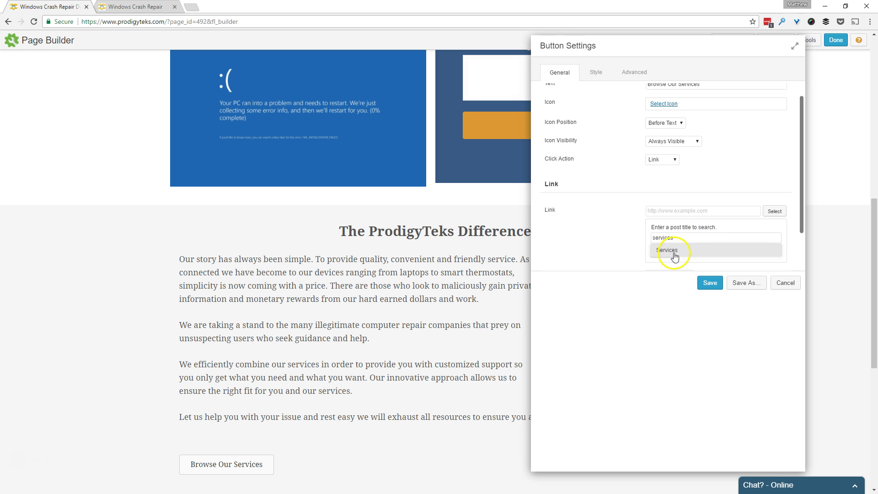
{"action": "left_click", "coordinate": [675, 251]}
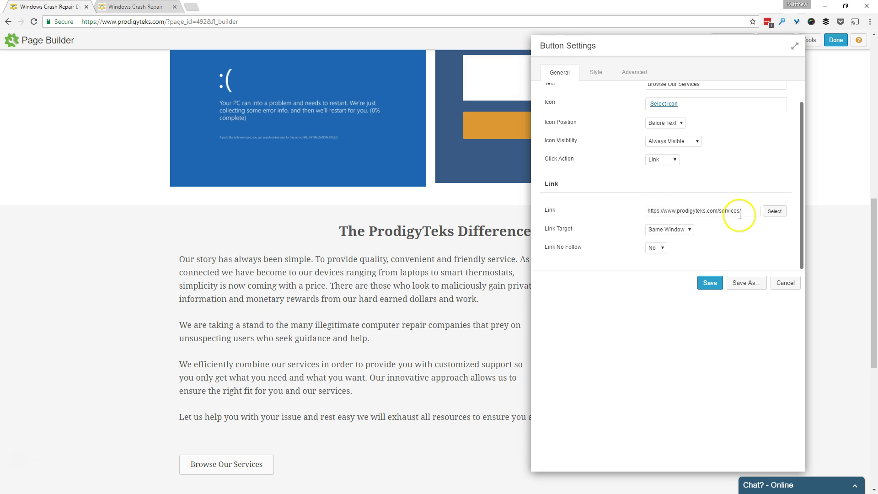
{"action": "left_click", "coordinate": [666, 234]}
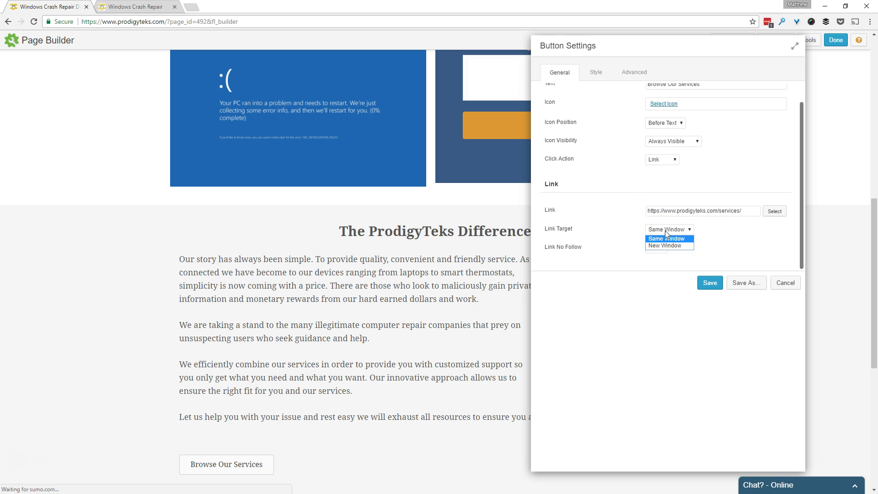
{"action": "left_click", "coordinate": [665, 244]}
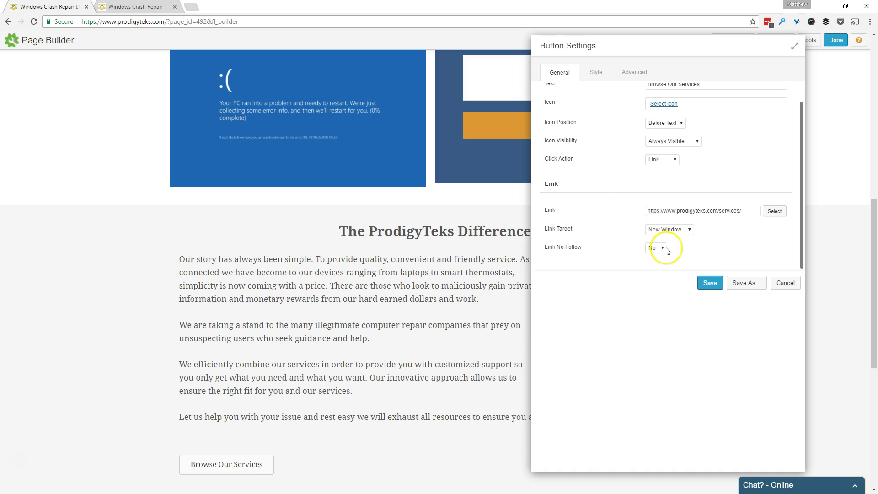
- Set the Browse Our Services button's alignment to Center
{"action": "left_click", "coordinate": [601, 78]}
{"action": "scroll", "coordinate": [631, 178], "scroll_direction": "down", "scroll_amount": 2}
{"action": "left_click", "coordinate": [660, 198]}
{"action": "left_click", "coordinate": [656, 211]}
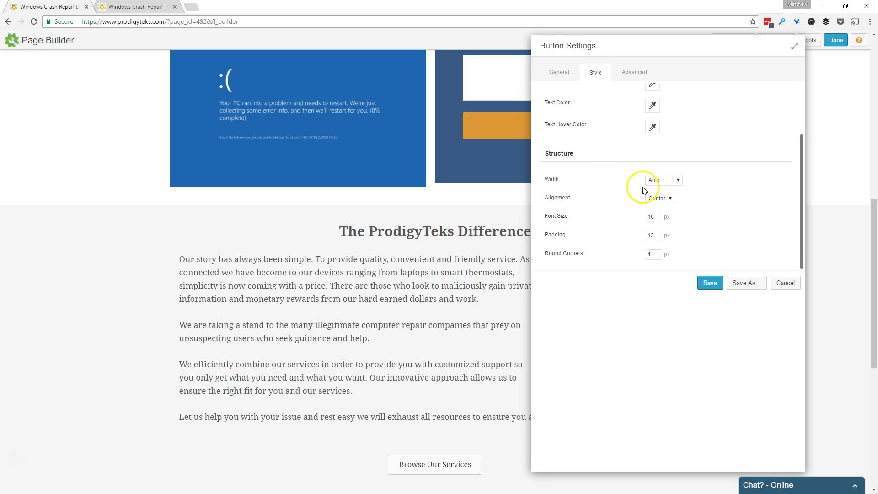
- Set the button's background color to #395b84
{"action": "scroll", "coordinate": [640, 237], "scroll_direction": "up", "scroll_amount": 1}
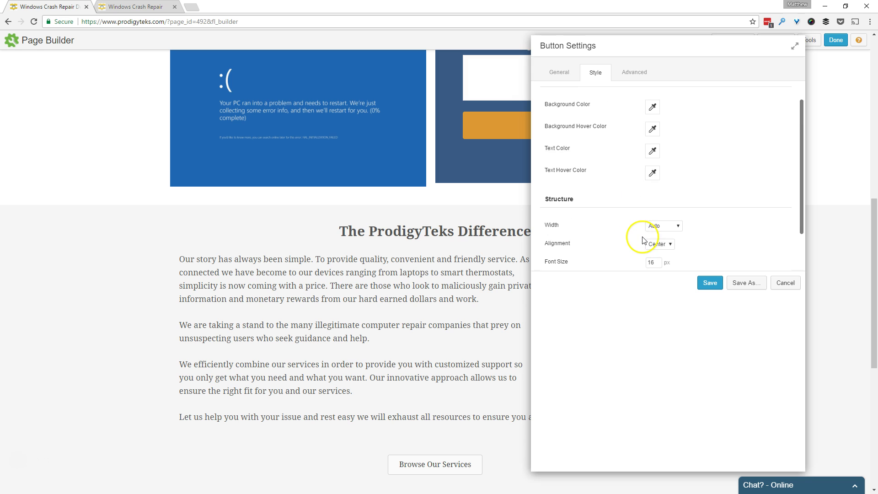
{"action": "left_click", "coordinate": [653, 108]}
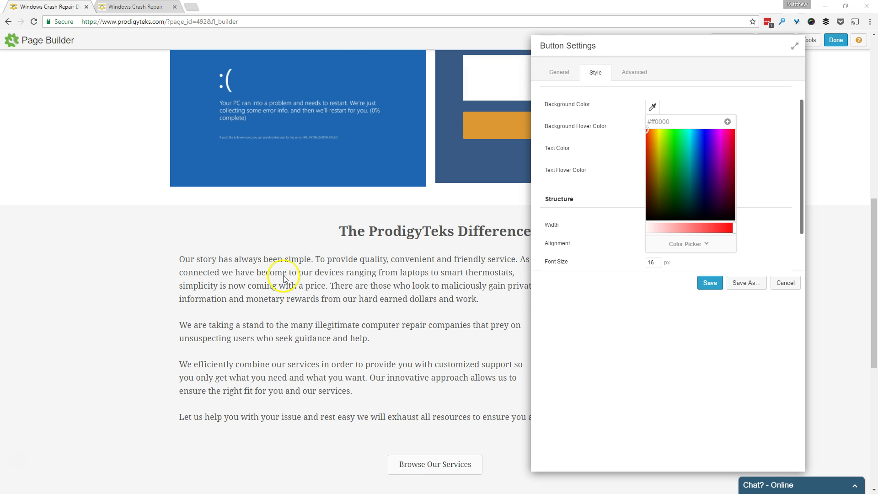
{"action": "scroll", "coordinate": [430, 218], "scroll_direction": "up", "scroll_amount": 1}
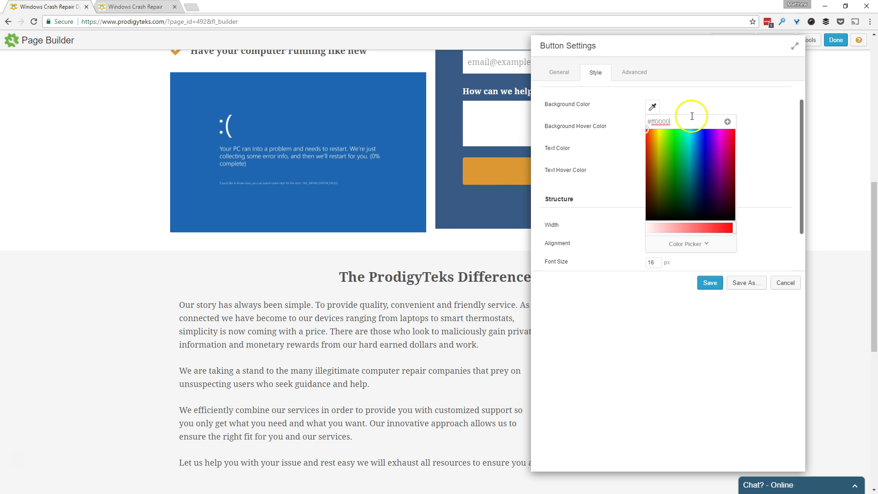
{"action": "left_click_drag", "start_coordinate": [687, 120], "coordinate": [647, 121]}
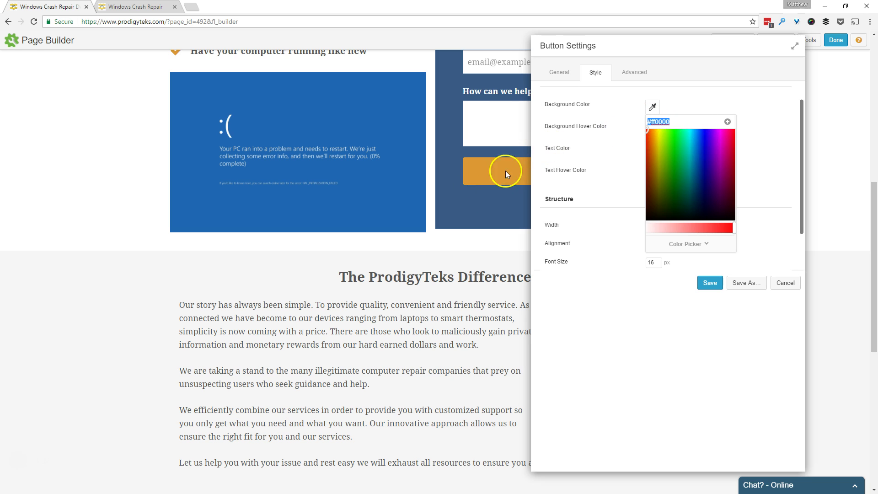
{"action": "scroll", "coordinate": [493, 169], "scroll_direction": "down", "scroll_amount": 2}
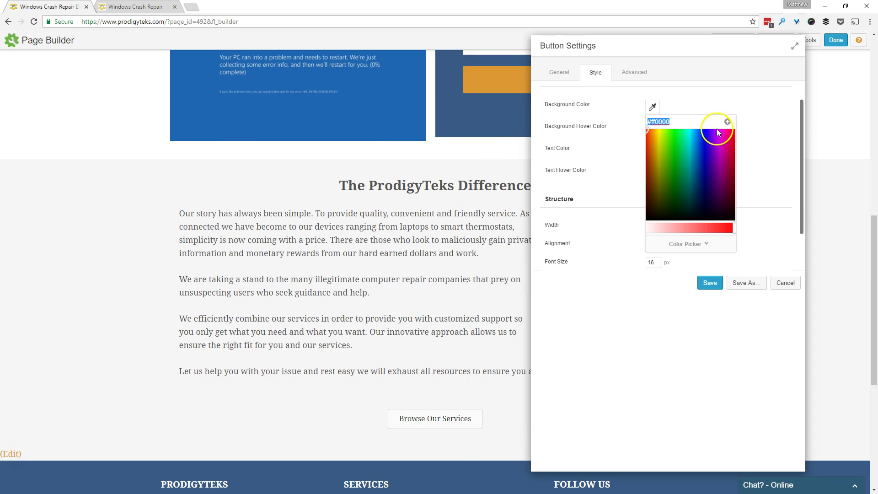
{"action": "type", "text": "#395b84"}
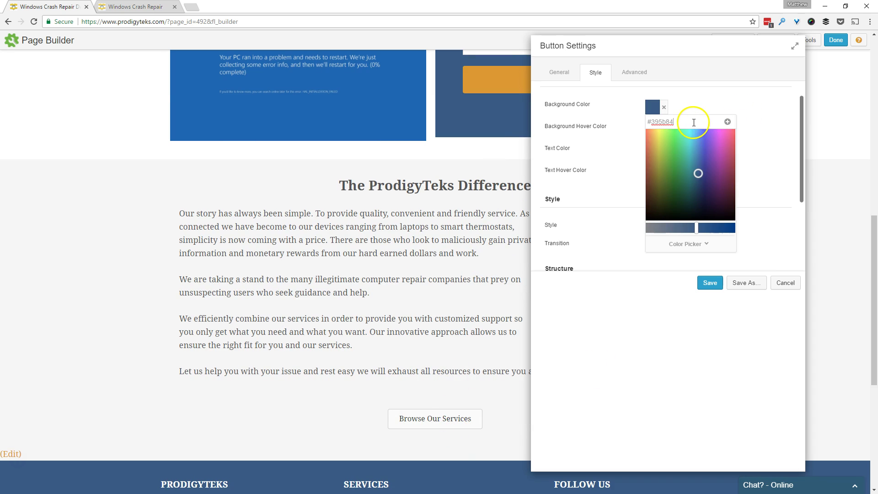
{"action": "left_click", "coordinate": [747, 144]}
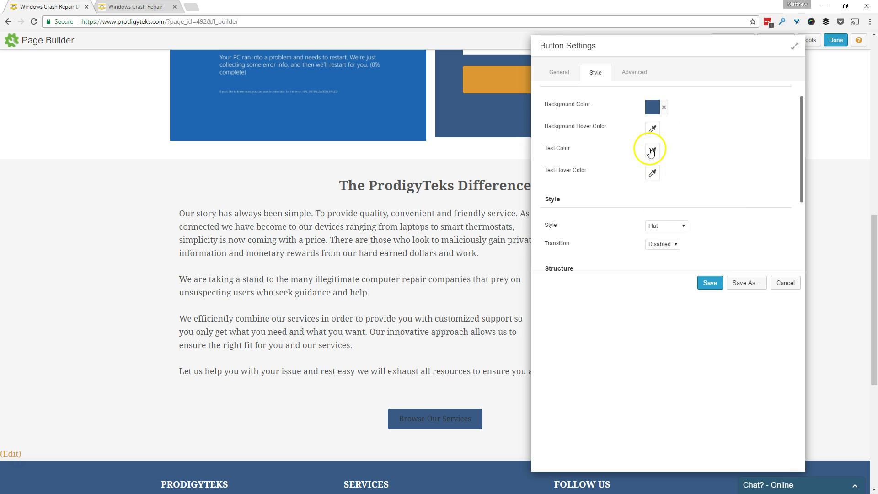
- Set the button's text color to white (#ffffff) and save the button settings
{"action": "left_click", "coordinate": [650, 150]}
{"action": "left_click_drag", "start_coordinate": [695, 219], "coordinate": [640, 157]}
{"action": "left_click_drag", "start_coordinate": [696, 270], "coordinate": [617, 264]}
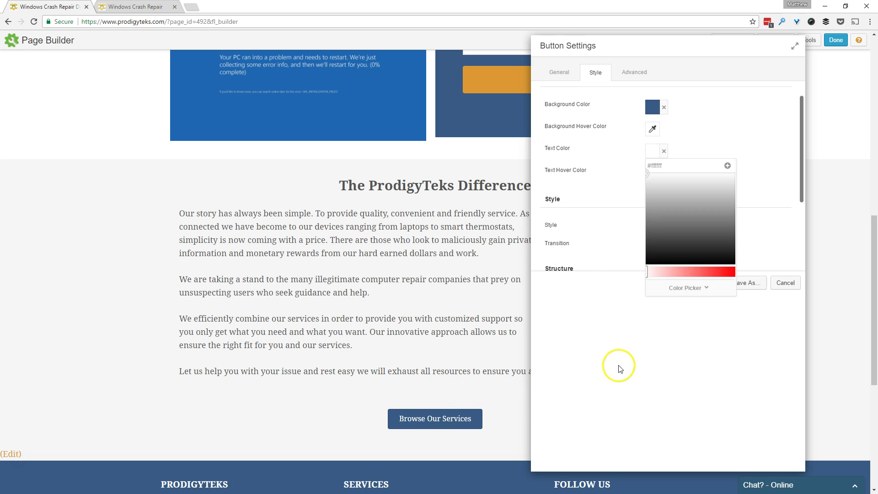
{"action": "left_click", "coordinate": [709, 301]}
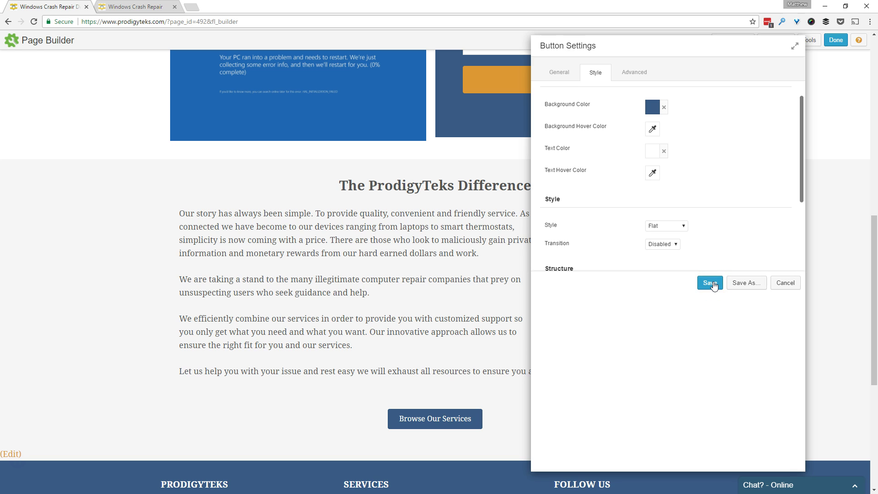
{"action": "left_click", "coordinate": [710, 283]}
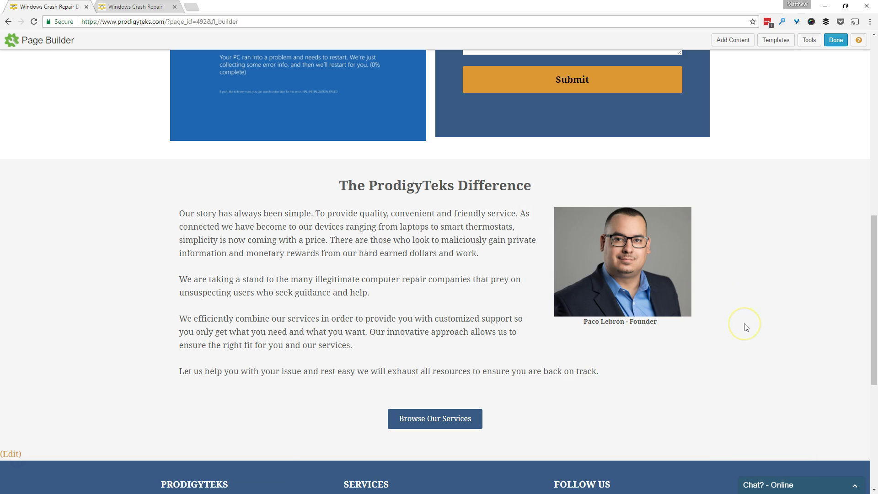
{"action": "scroll", "coordinate": [746, 328], "scroll_direction": "up", "scroll_amount": 2}
{"action": "scroll", "coordinate": [746, 327], "scroll_direction": "up", "scroll_amount": 7}
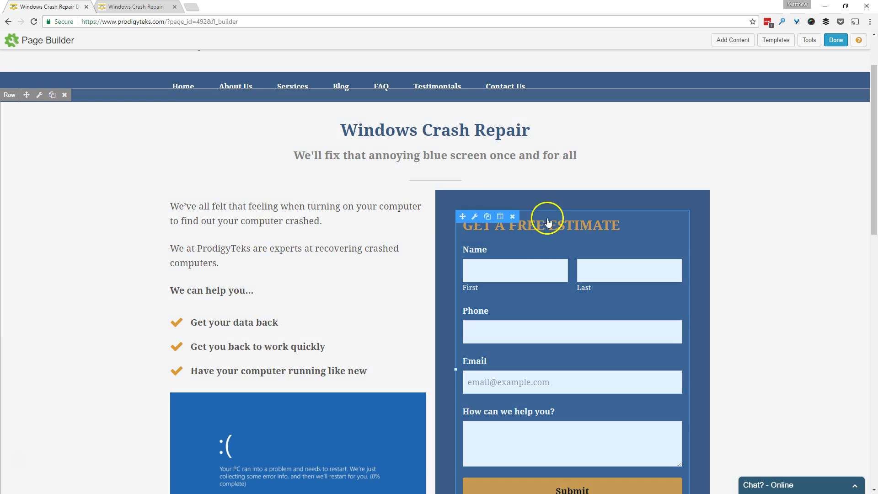
{"action": "scroll", "coordinate": [526, 329], "scroll_direction": "down", "scroll_amount": 3}
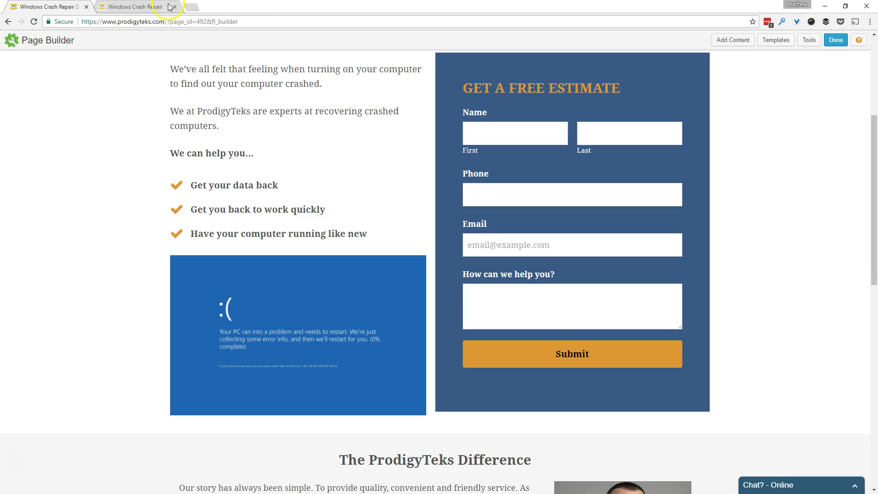
{"action": "scroll", "coordinate": [173, 77], "scroll_direction": "up", "scroll_amount": 3}
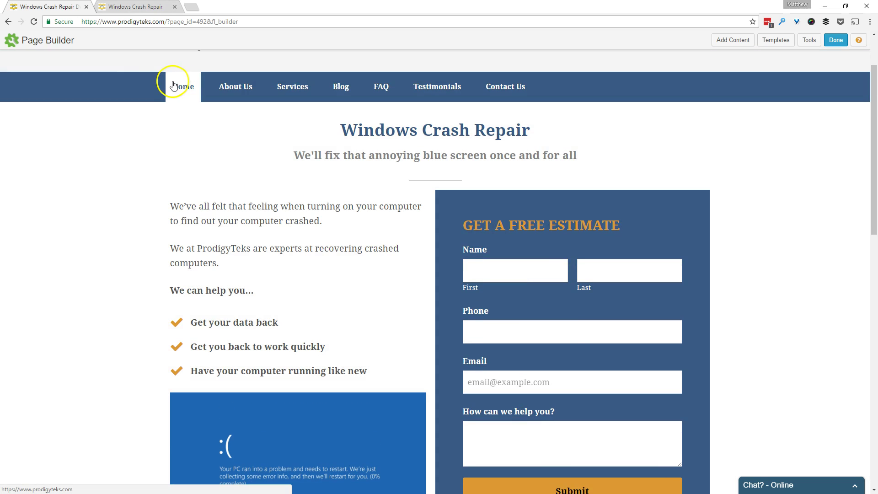
- Review the landing page from the header navigation bar down to the footer widgets
{"action": "scroll", "coordinate": [174, 84], "scroll_direction": "up", "scroll_amount": 2}
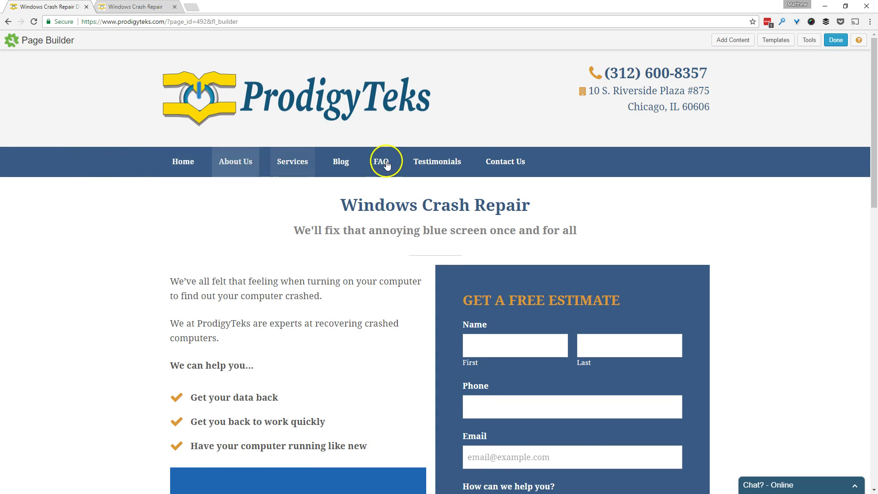
{"action": "scroll", "coordinate": [132, 270], "scroll_direction": "down", "scroll_amount": 8}
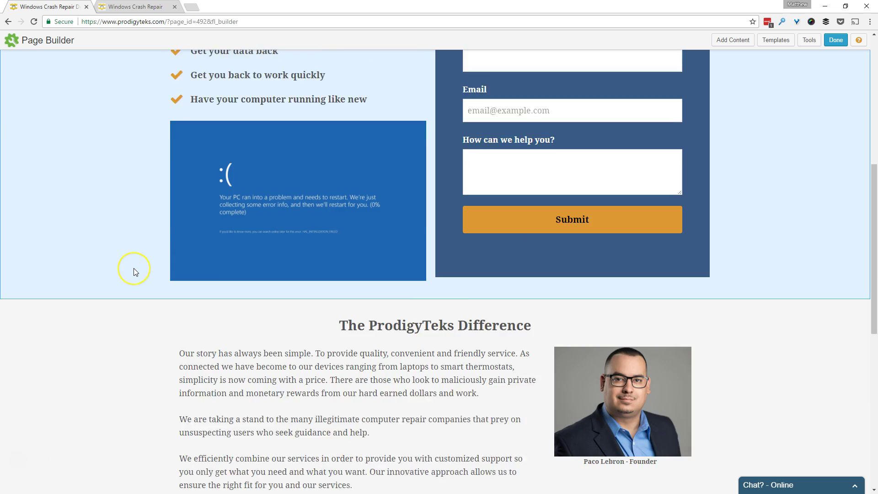
{"action": "scroll", "coordinate": [133, 270], "scroll_direction": "down", "scroll_amount": 10}
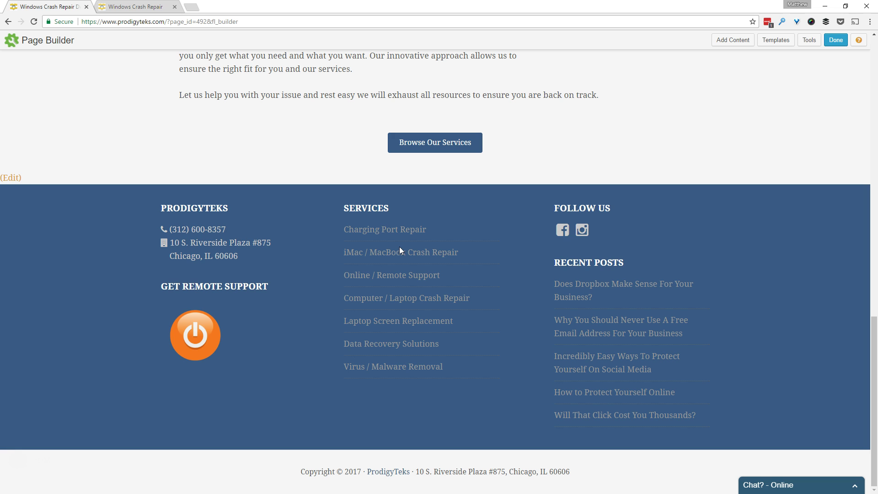
{"action": "scroll", "coordinate": [399, 249], "scroll_direction": "up", "scroll_amount": 9}
{"action": "left_click", "coordinate": [399, 259]}
{"action": "scroll", "coordinate": [400, 262], "scroll_direction": "up", "scroll_amount": 4}
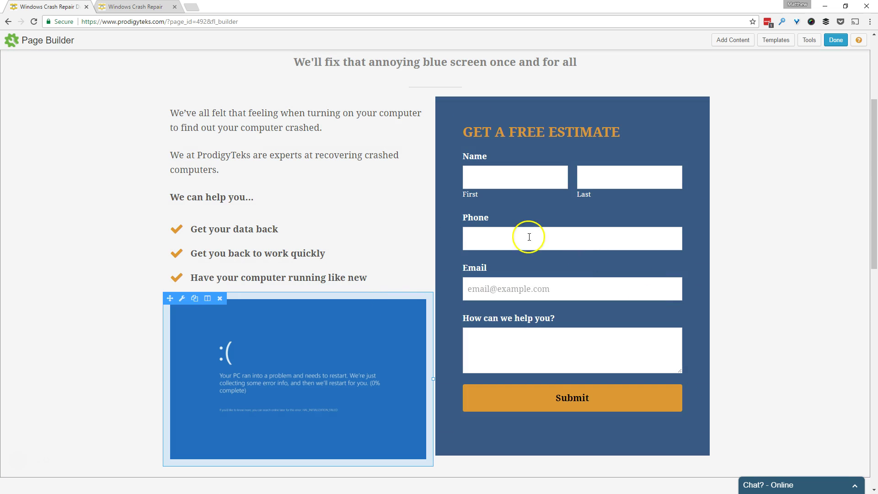
{"action": "scroll", "coordinate": [536, 208], "scroll_direction": "up", "scroll_amount": 4}
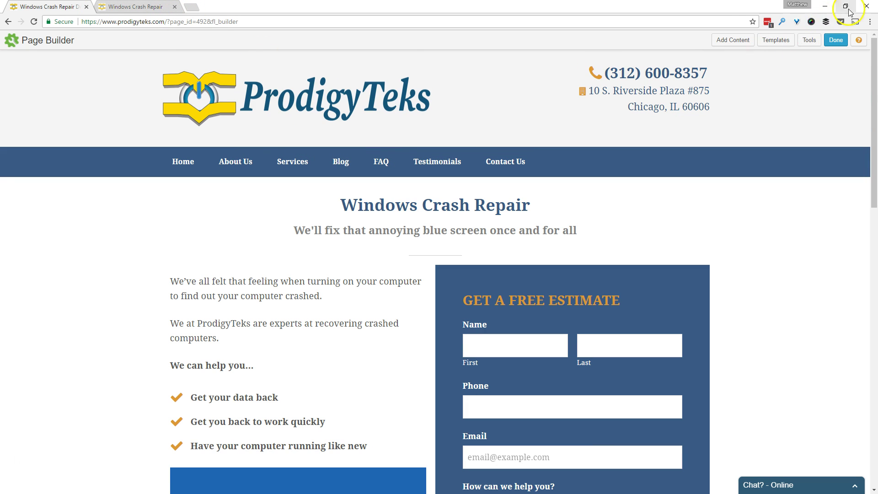
- Inspect the main navigation bar in the browser's developer tools to identify its CSS class
{"action": "left_click", "coordinate": [869, 22]}
{"action": "mouse_move", "coordinate": [813, 173]}
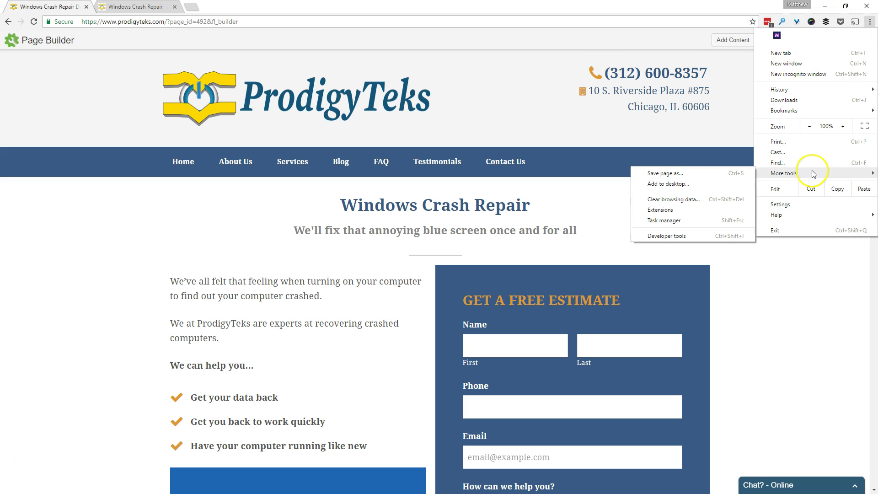
{"action": "left_click", "coordinate": [675, 236]}
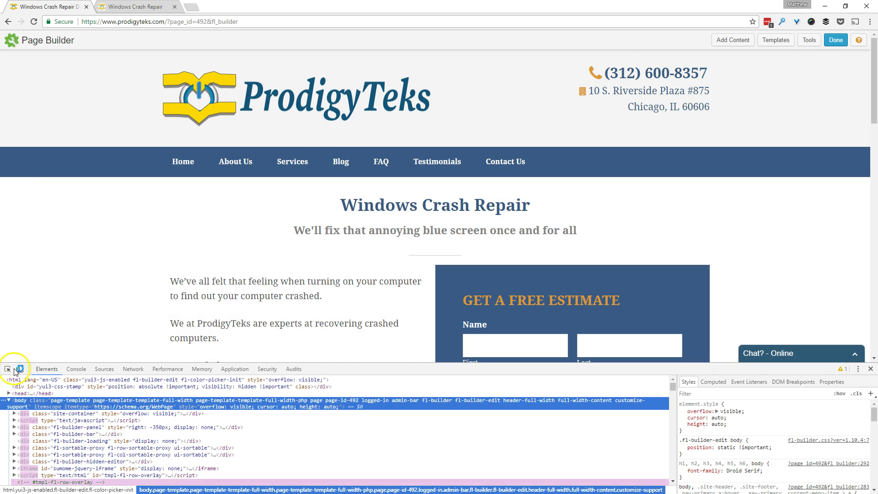
{"action": "left_click", "coordinate": [8, 368]}
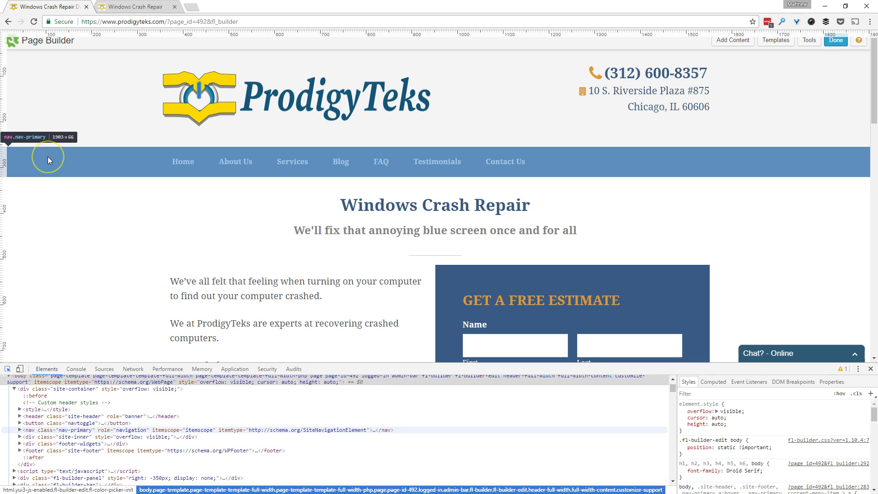
{"action": "left_click", "coordinate": [48, 160]}
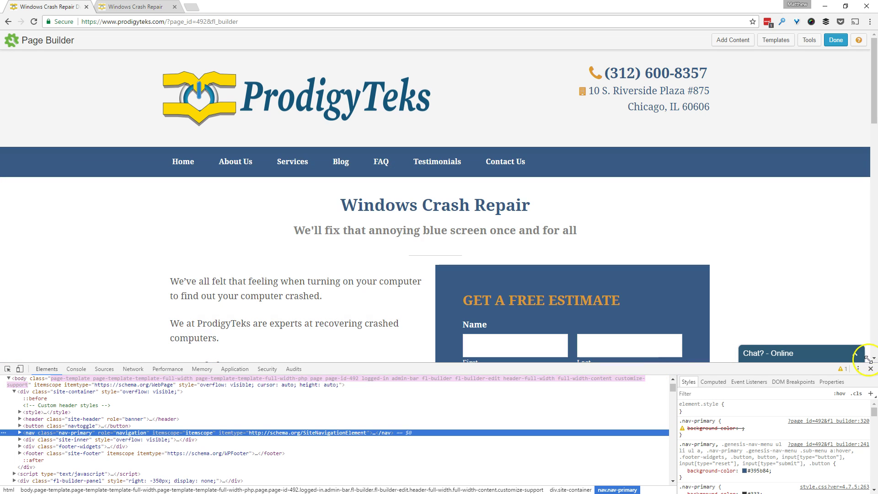
{"action": "left_click", "coordinate": [870, 368]}
- Add a .nav-primary rule with display: none; to the page's layout CSS and save it
{"action": "left_click", "coordinate": [807, 42]}
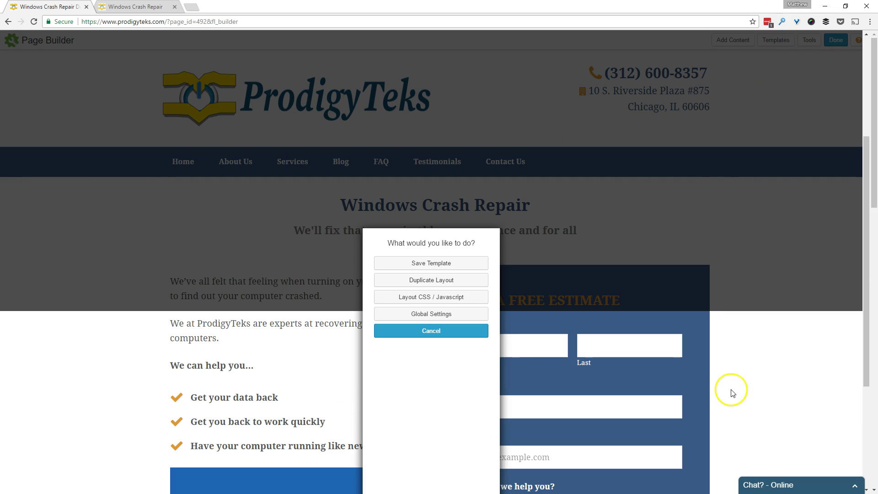
{"action": "left_click", "coordinate": [417, 299]}
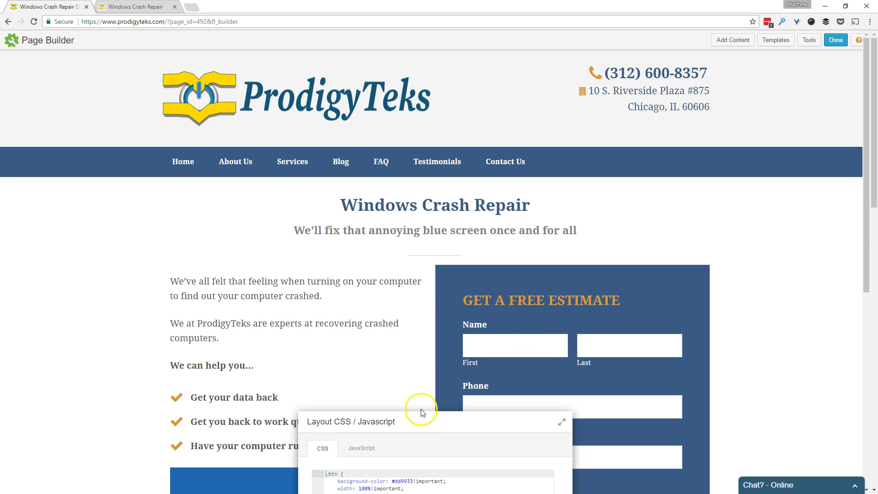
{"action": "left_click", "coordinate": [418, 194]}
{"action": "key", "text": "Return"}
{"action": "key", "text": "Return"}
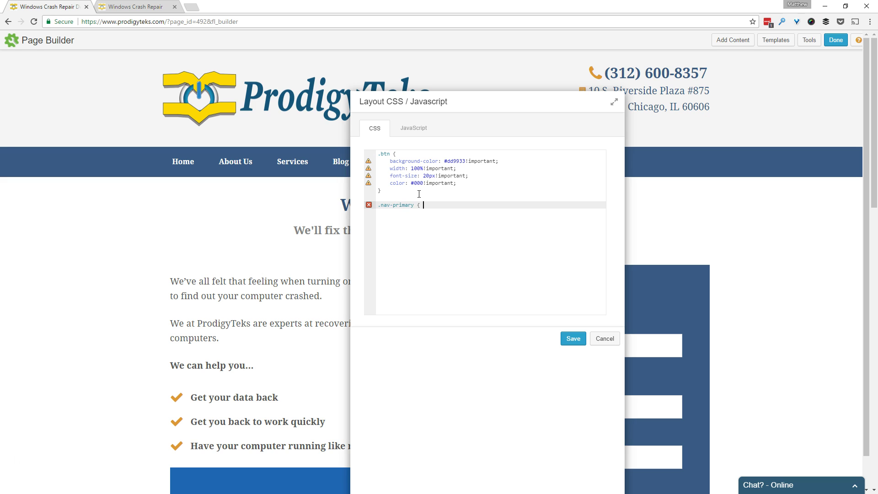
{"action": "key", "text": "Return"}
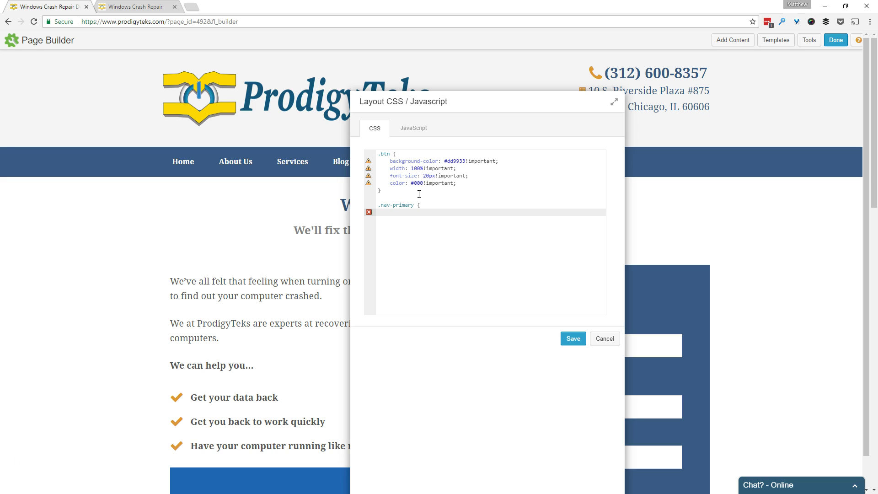
{"action": "type", "text": "display"}
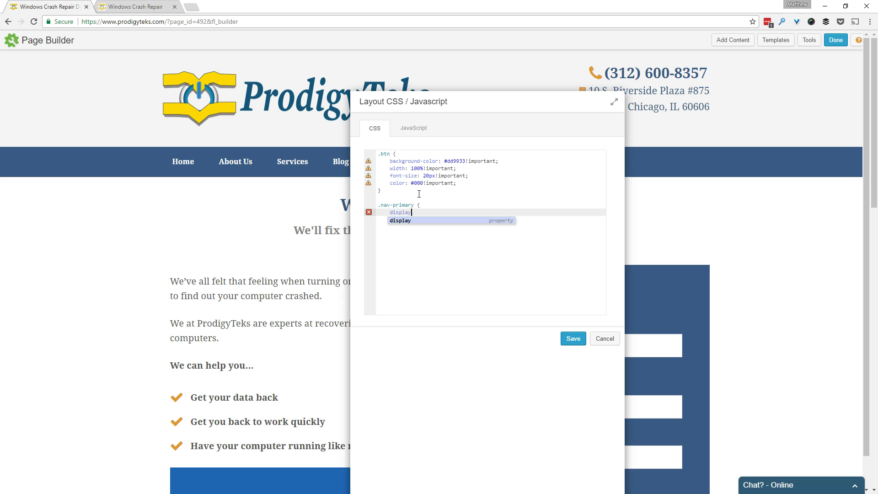
{"action": "key", "text": "Return"}
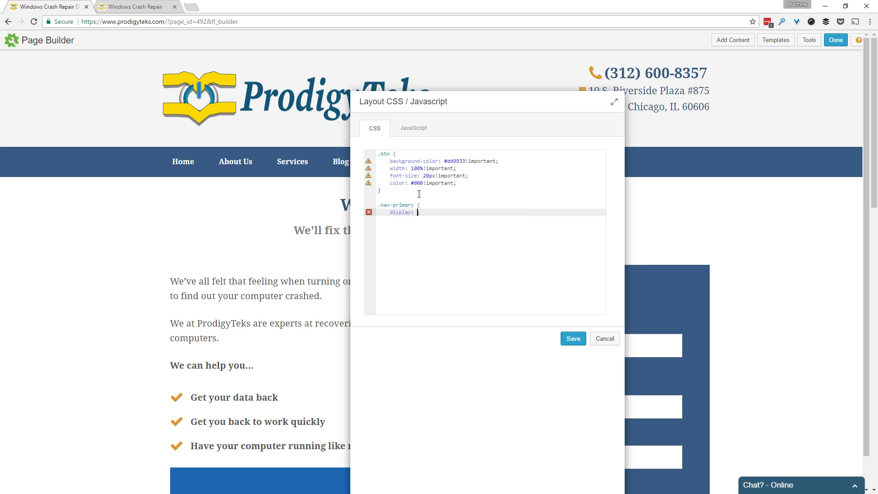
{"action": "type", "text": "none"}
{"action": "key", "text": "Right"}
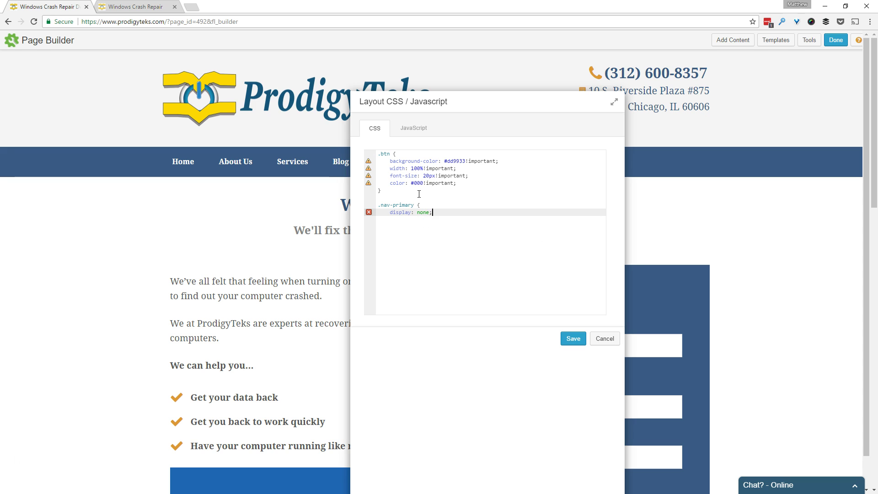
{"action": "key", "text": "Return"}
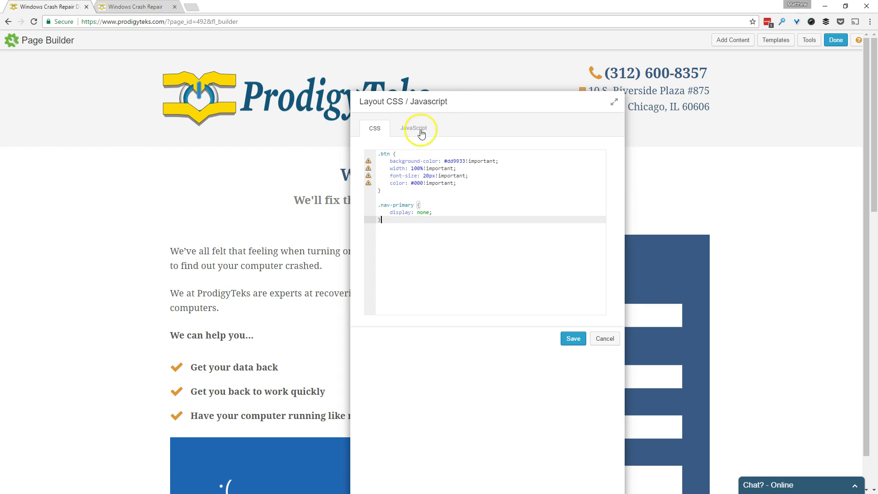
{"action": "left_click_drag", "start_coordinate": [443, 102], "coordinate": [646, 91]}
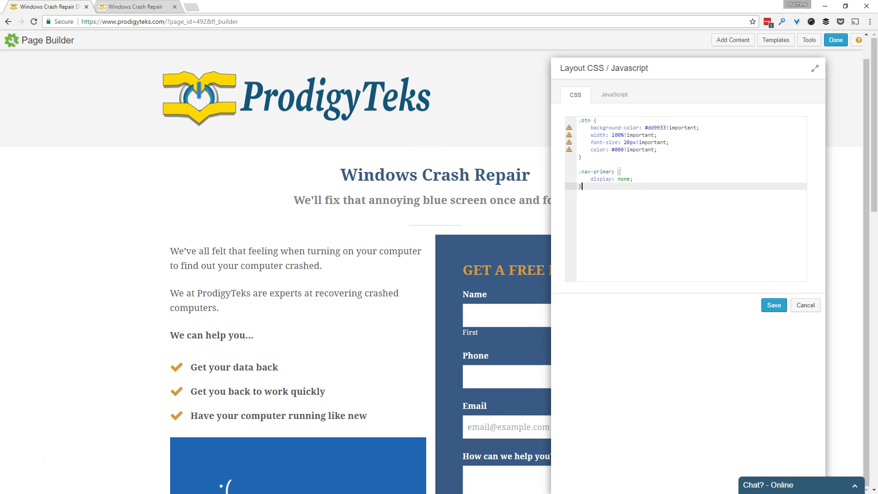
{"action": "left_click", "coordinate": [774, 305]}
- Inspect the blue footer widget area in the browser's developer tools to identify its CSS class
{"action": "left_click", "coordinate": [870, 22]}
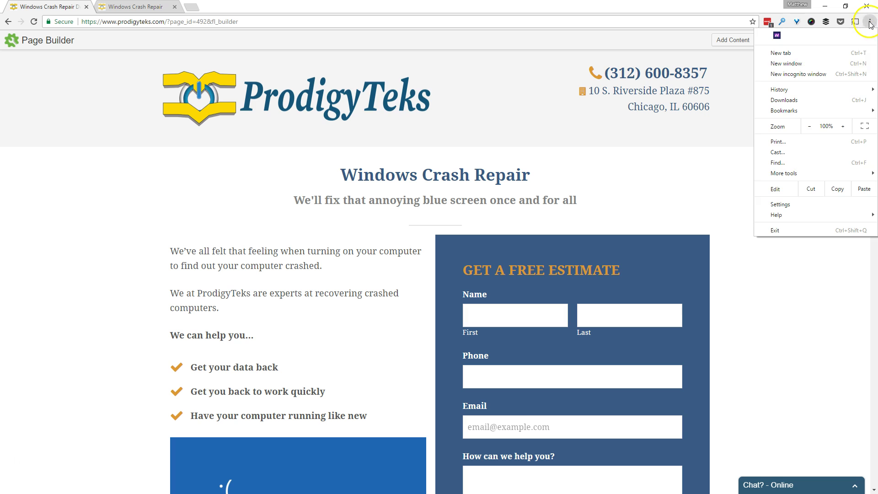
{"action": "mouse_move", "coordinate": [783, 172]}
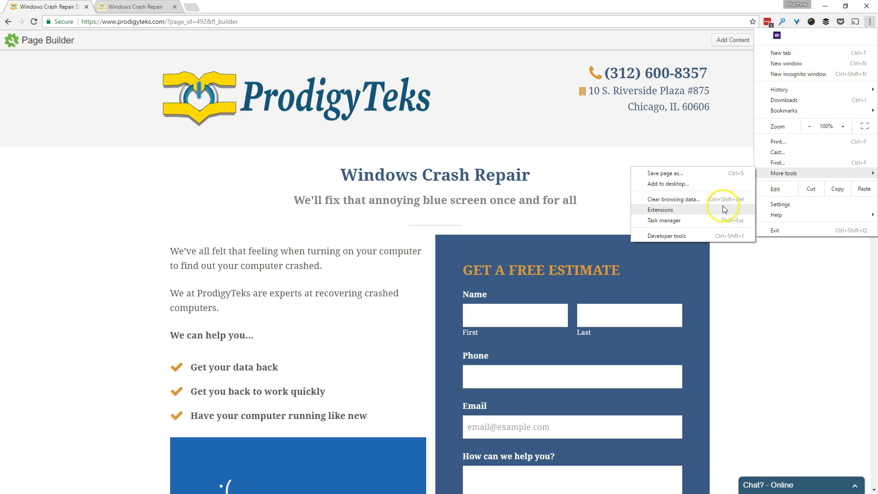
{"action": "left_click", "coordinate": [682, 238]}
{"action": "scroll", "coordinate": [121, 261], "scroll_direction": "down", "scroll_amount": 10}
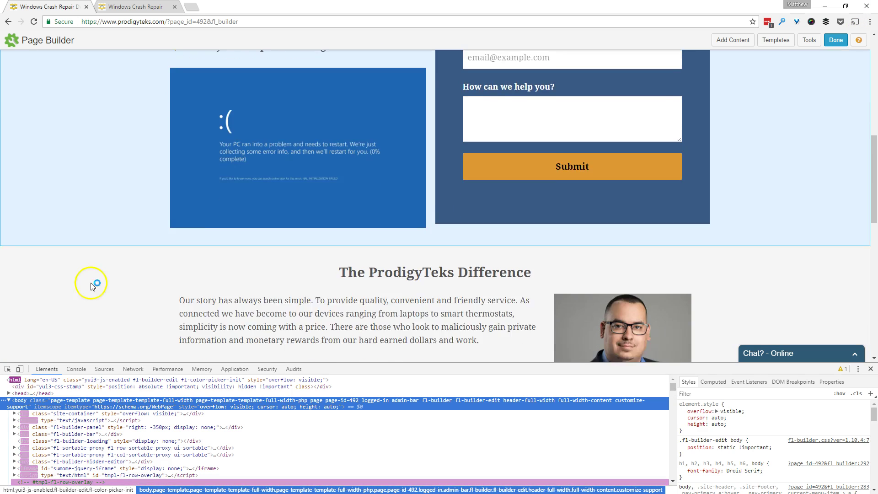
{"action": "left_click", "coordinate": [7, 368]}
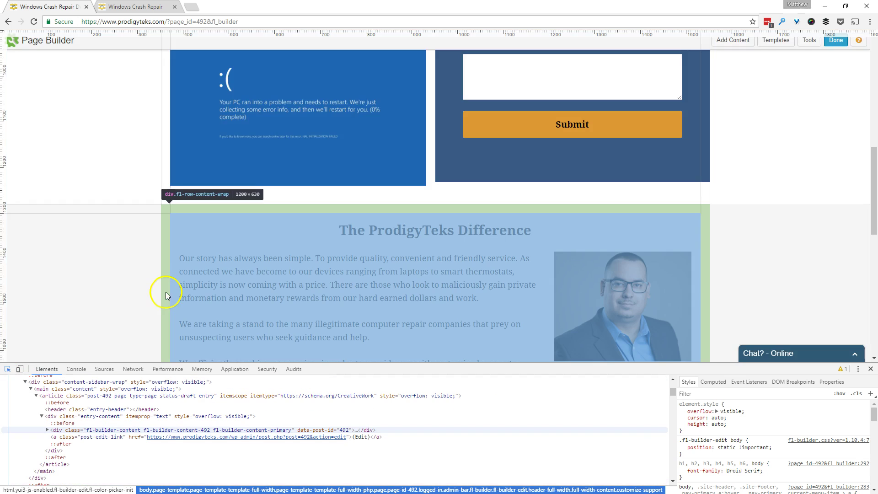
{"action": "scroll", "coordinate": [137, 293], "scroll_direction": "down", "scroll_amount": 9}
{"action": "left_click", "coordinate": [105, 277]}
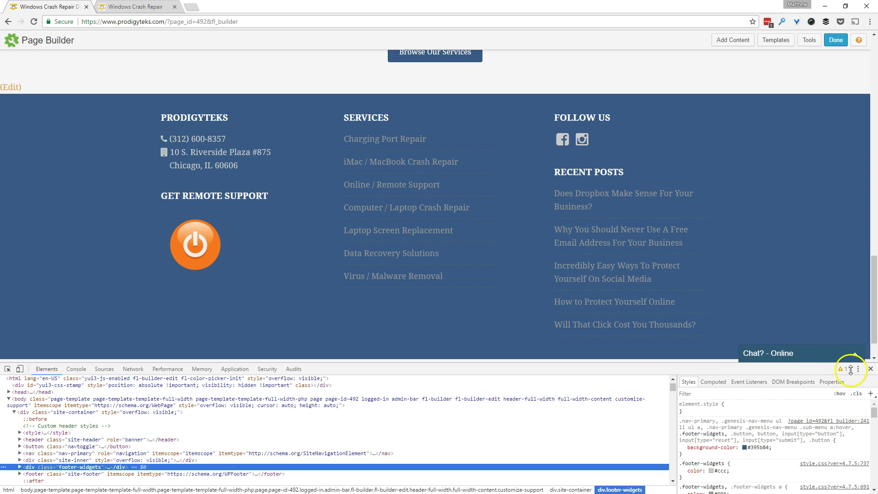
{"action": "left_click", "coordinate": [871, 369]}
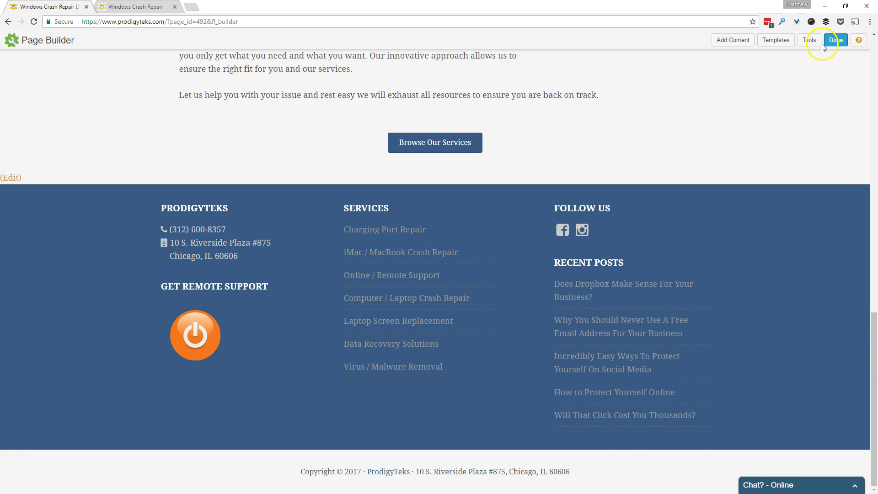
- Add a .footer-widgets rule with display: none; to the layout CSS and save it
{"action": "left_click", "coordinate": [810, 41]}
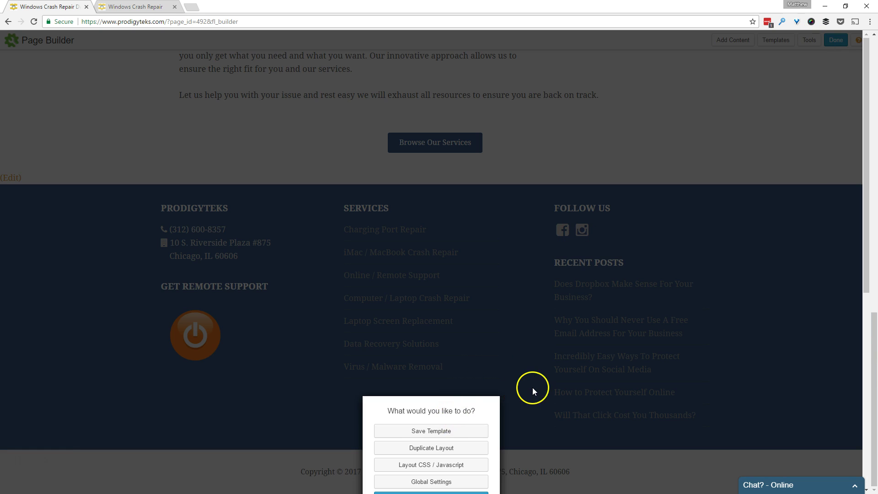
{"action": "left_click", "coordinate": [444, 329]}
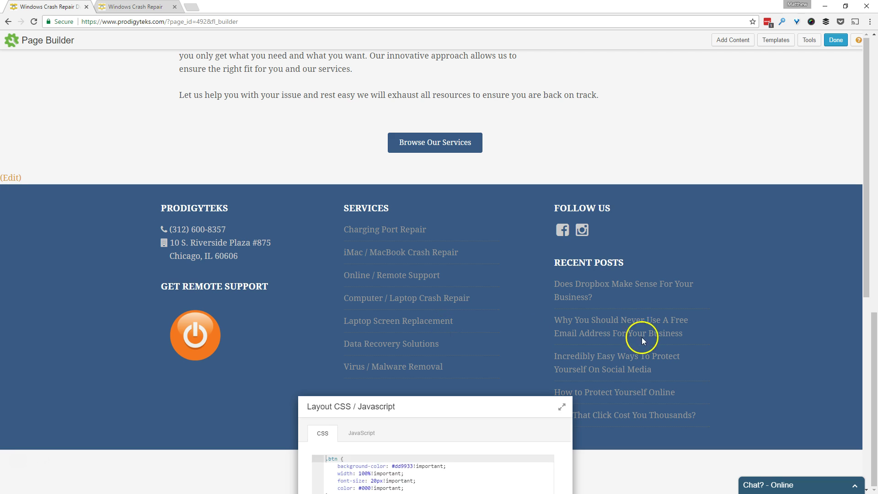
{"action": "left_click_drag", "start_coordinate": [501, 414], "coordinate": [597, 61]}
{"action": "left_click", "coordinate": [476, 185]}
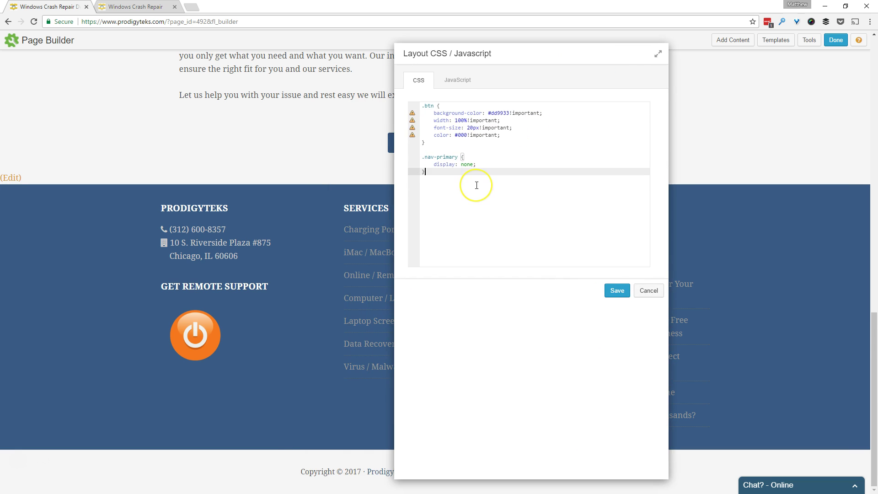
{"action": "key", "text": "Return"}
{"action": "key", "text": "Return"}
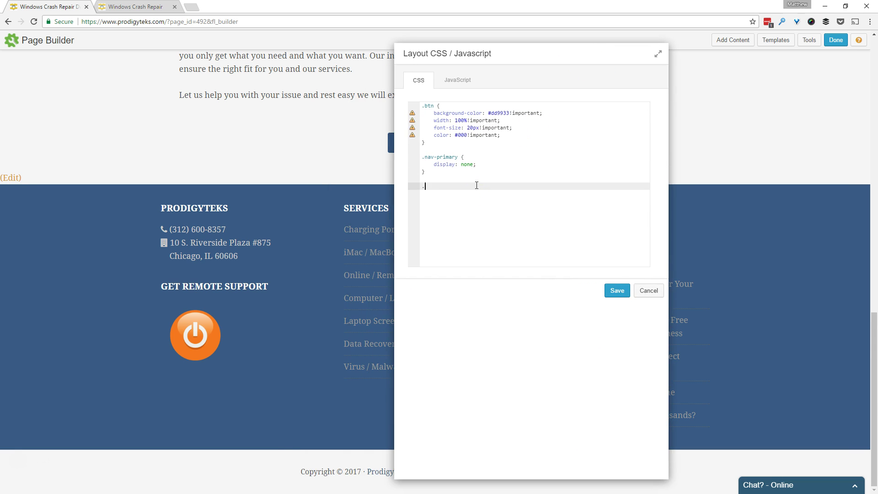
{"action": "type", "text": "footer-widgets {"}
{"action": "key", "text": "Return"}
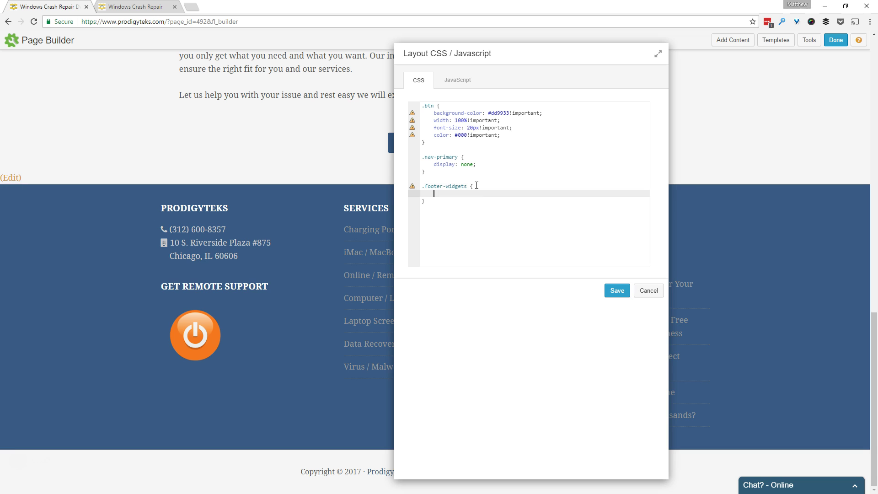
{"action": "type", "text": "disp"}
{"action": "key", "text": "Return"}
{"action": "type", "text": "none;"}
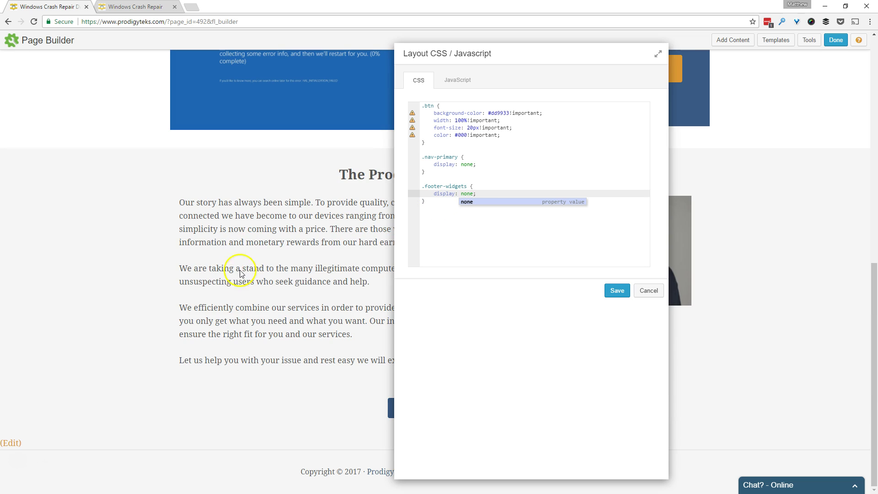
{"action": "left_click", "coordinate": [621, 297]}
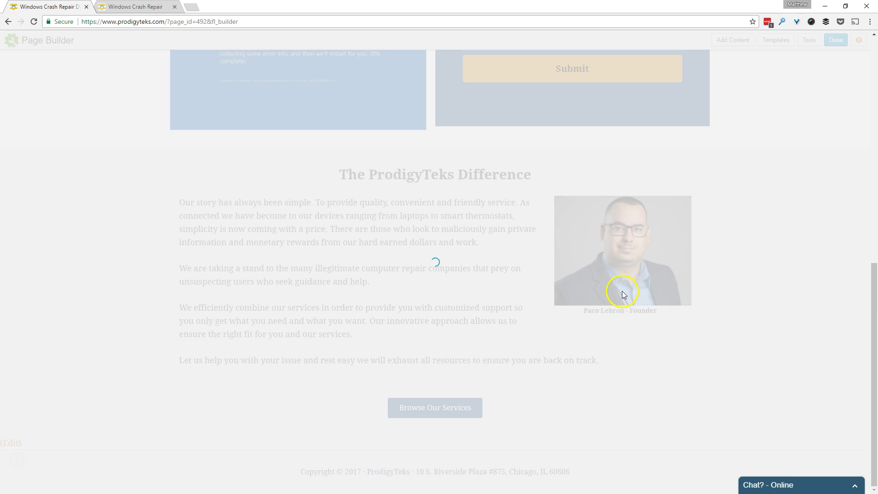
- Check the header and footer areas of the landing page with the new CSS applied
{"action": "scroll", "coordinate": [714, 396], "scroll_direction": "up", "scroll_amount": 10}
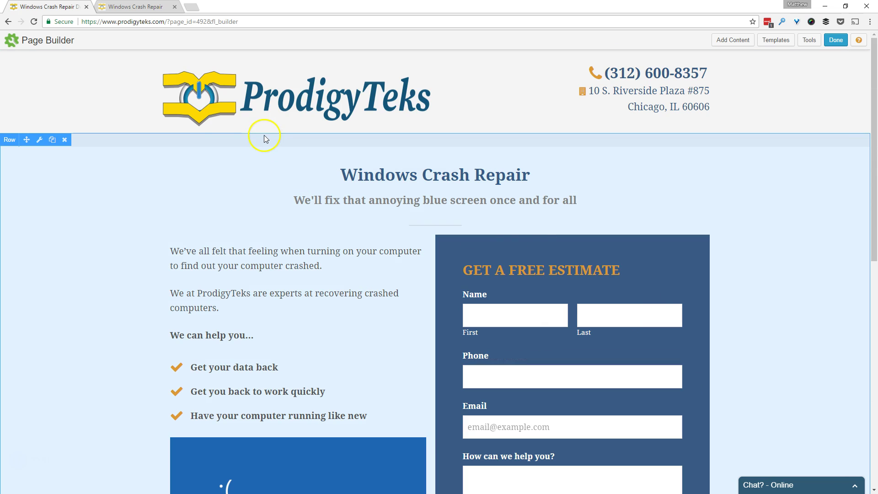
{"action": "scroll", "coordinate": [750, 167], "scroll_direction": "down", "scroll_amount": 10}
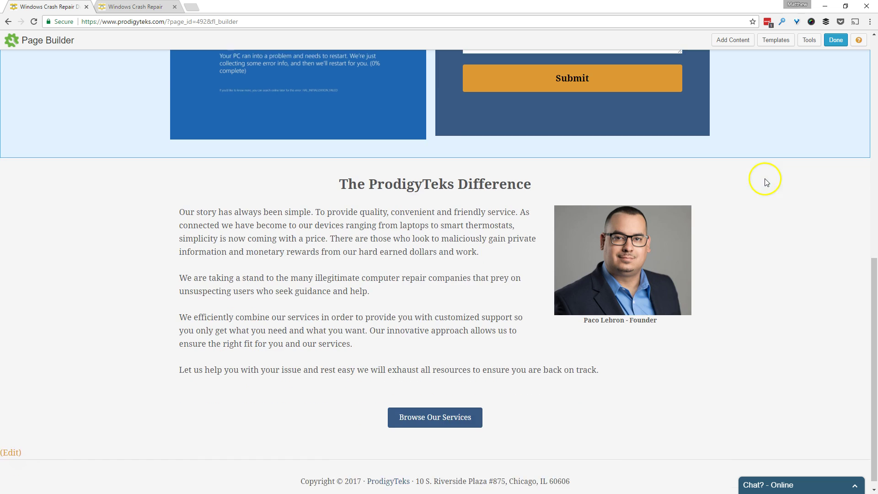
{"action": "scroll", "coordinate": [800, 320], "scroll_direction": "up", "scroll_amount": 8}
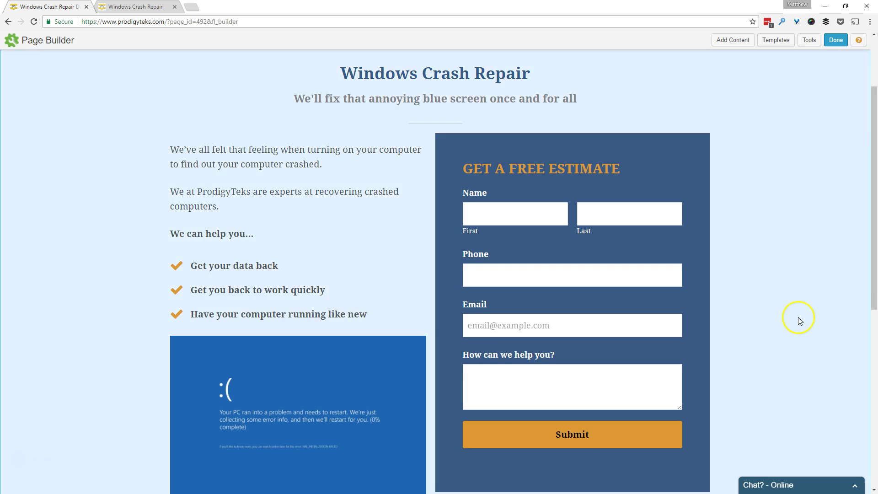
{"action": "scroll", "coordinate": [798, 316], "scroll_direction": "up", "scroll_amount": 2}
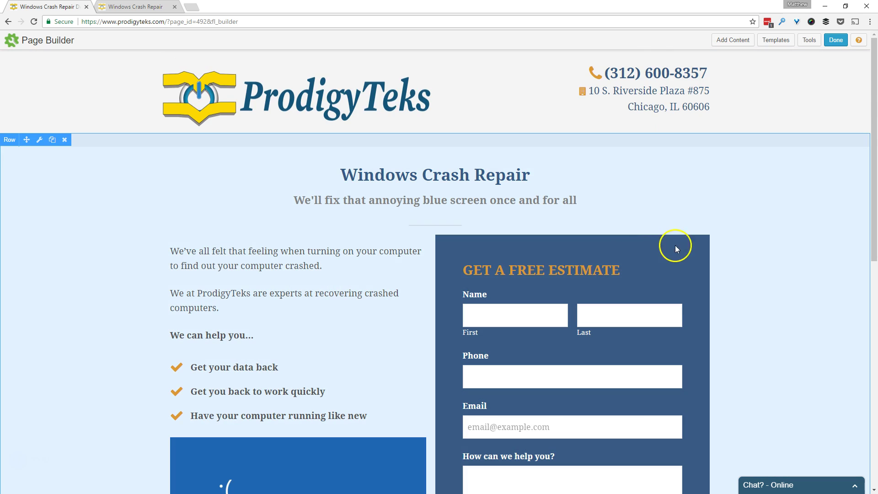
- Finish editing the demo landing page and bring up the options for publishing its changes
{"action": "scroll", "coordinate": [739, 254], "scroll_direction": "down", "scroll_amount": 2}
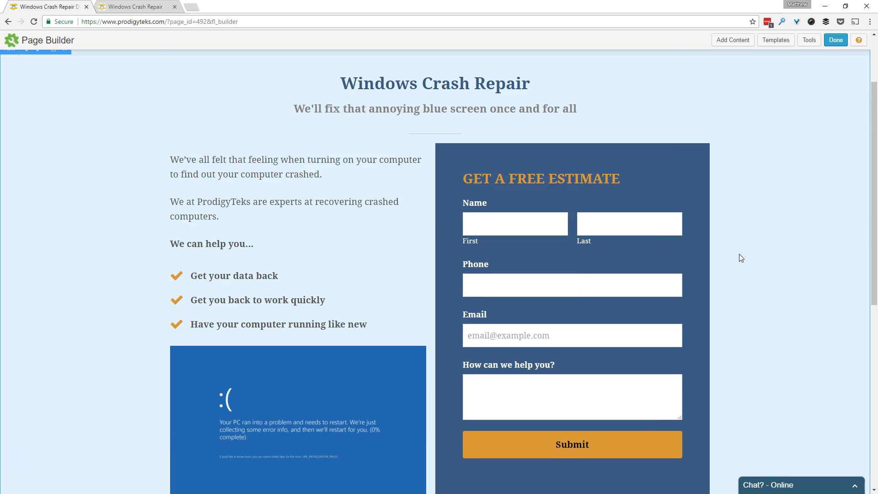
{"action": "scroll", "coordinate": [738, 254], "scroll_direction": "up", "scroll_amount": 2}
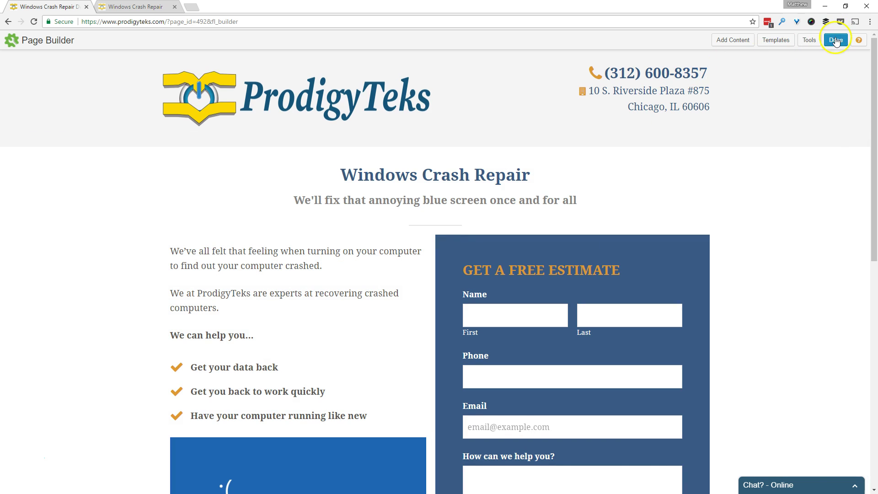
{"action": "left_click", "coordinate": [836, 41]}
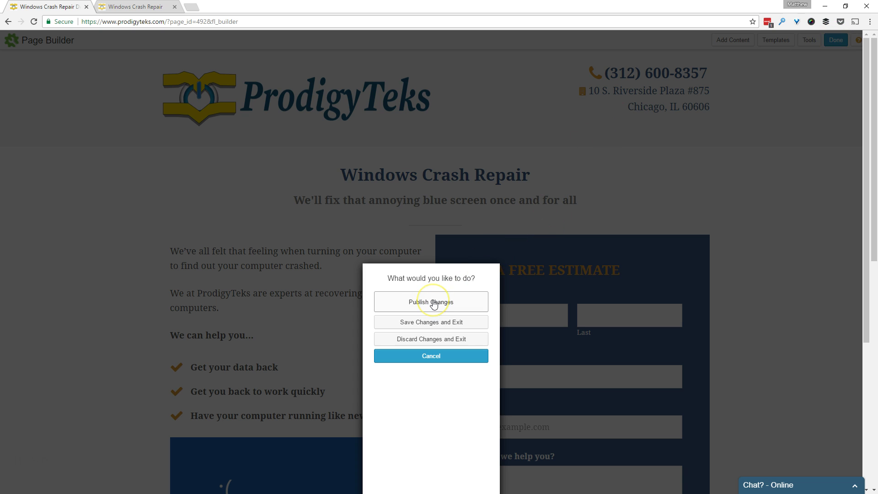
- Switch to the original Windows Crash Repair page and review its header, estimate form and The ProdigyTeks Difference section
{"action": "left_click", "coordinate": [137, 6]}
{"action": "scroll", "coordinate": [381, 250], "scroll_direction": "up", "scroll_amount": 1}
{"action": "scroll", "coordinate": [381, 252], "scroll_direction": "up", "scroll_amount": 9}
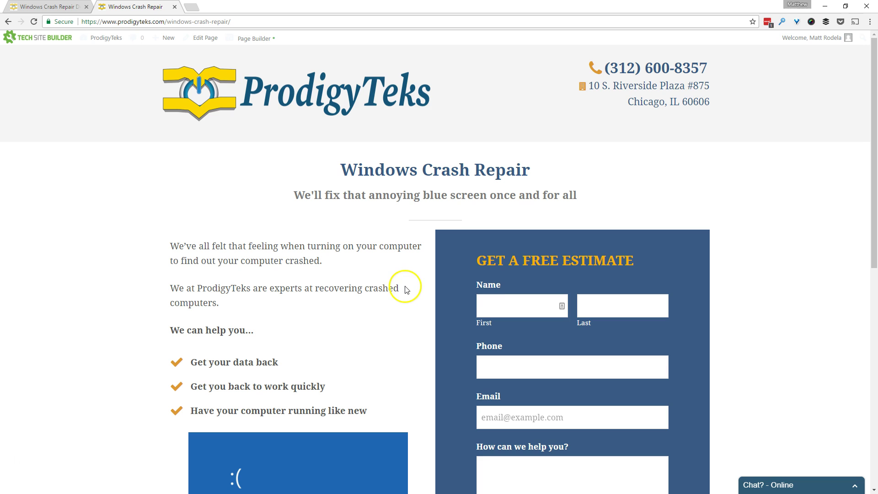
{"action": "scroll", "coordinate": [406, 288], "scroll_direction": "down", "scroll_amount": 3}
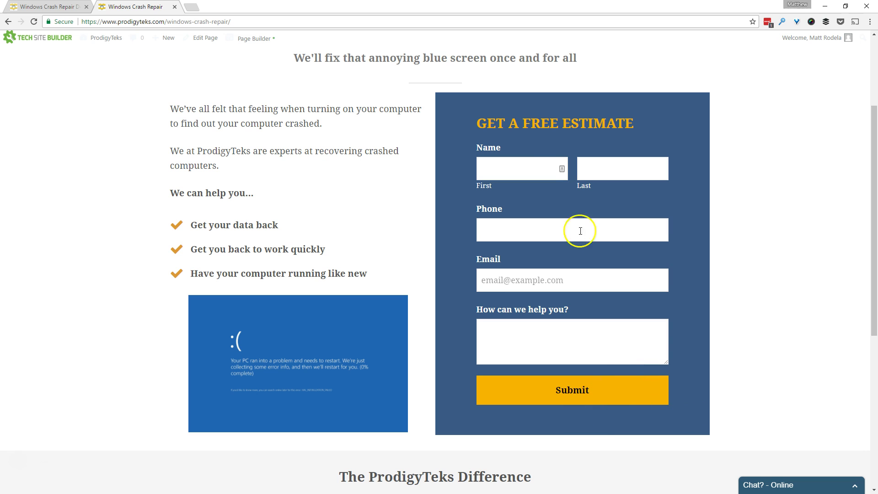
{"action": "scroll", "coordinate": [323, 209], "scroll_direction": "down", "scroll_amount": 5}
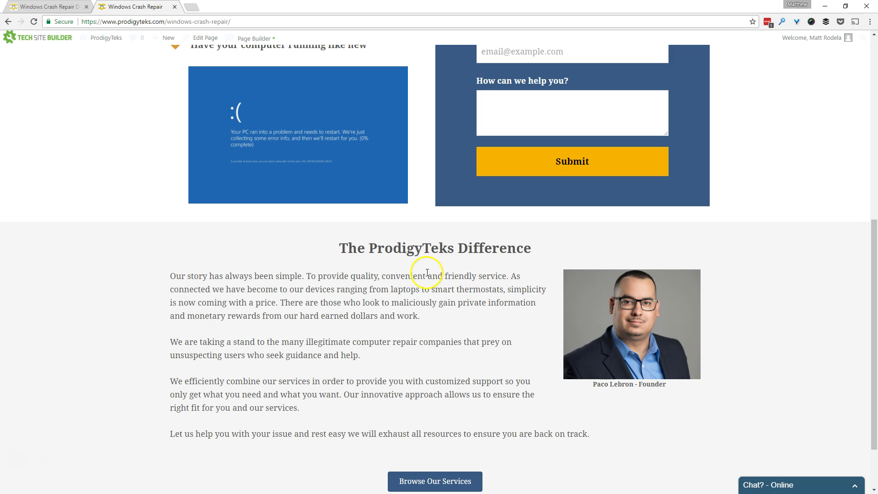
{"action": "scroll", "coordinate": [398, 251], "scroll_direction": "up", "scroll_amount": 1}
{"action": "scroll", "coordinate": [402, 256], "scroll_direction": "up", "scroll_amount": 4}
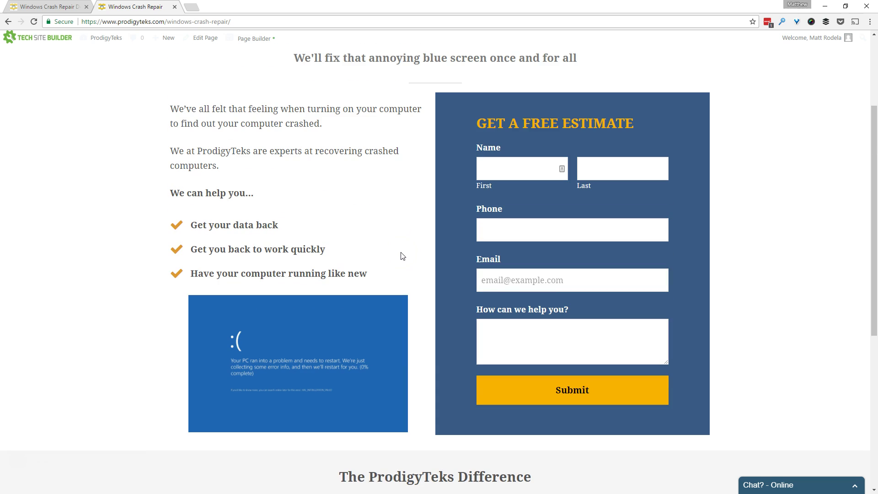
{"action": "scroll", "coordinate": [401, 256], "scroll_direction": "up", "scroll_amount": 2}
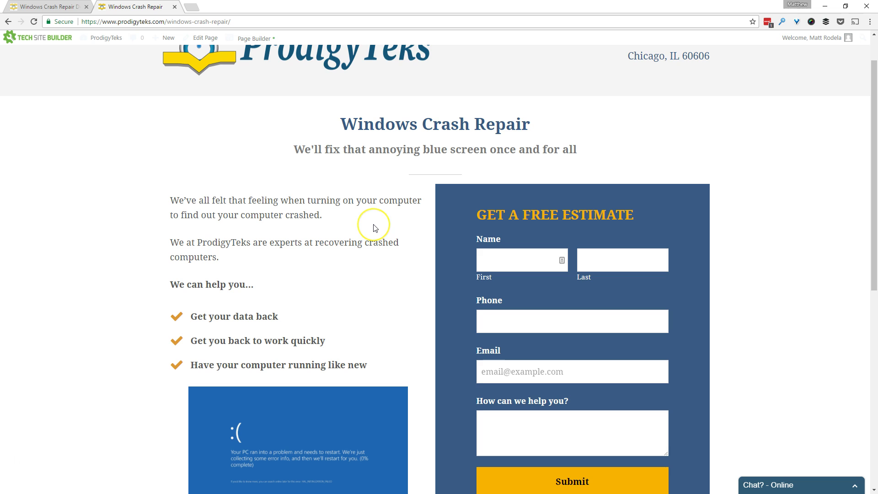
{"action": "scroll", "coordinate": [402, 221], "scroll_direction": "up", "scroll_amount": 1}
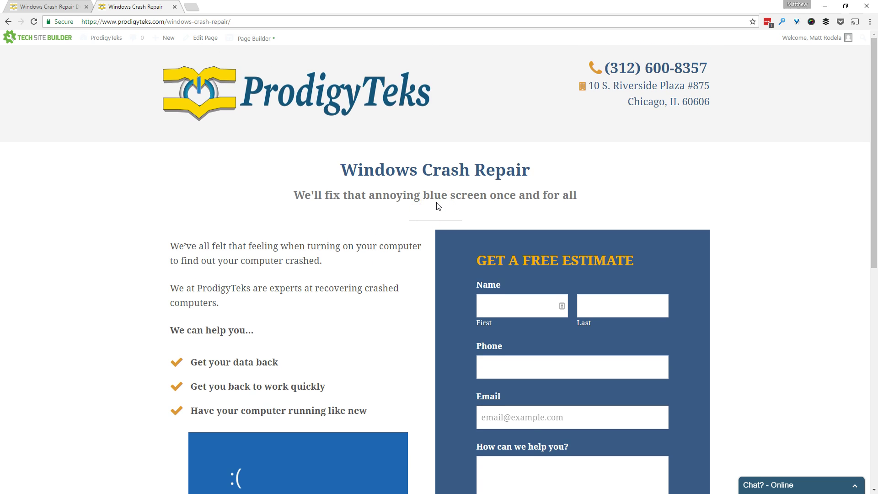
{"action": "scroll", "coordinate": [438, 206], "scroll_direction": "down", "scroll_amount": 3}
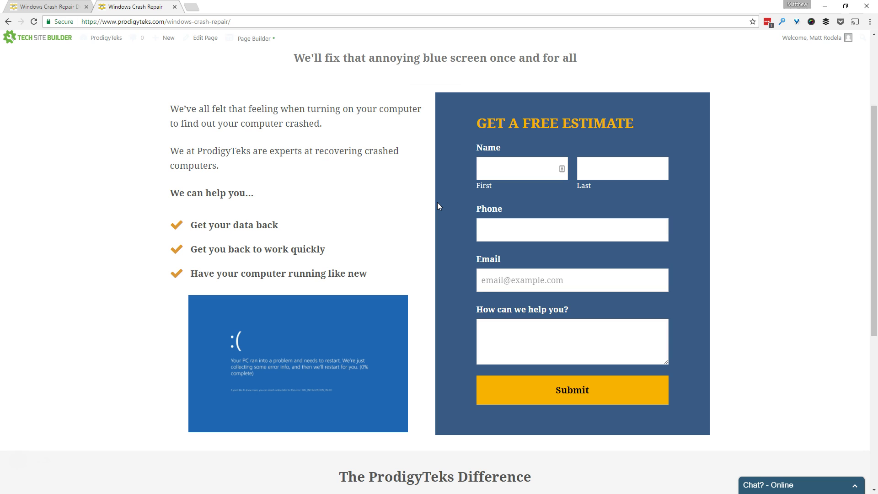